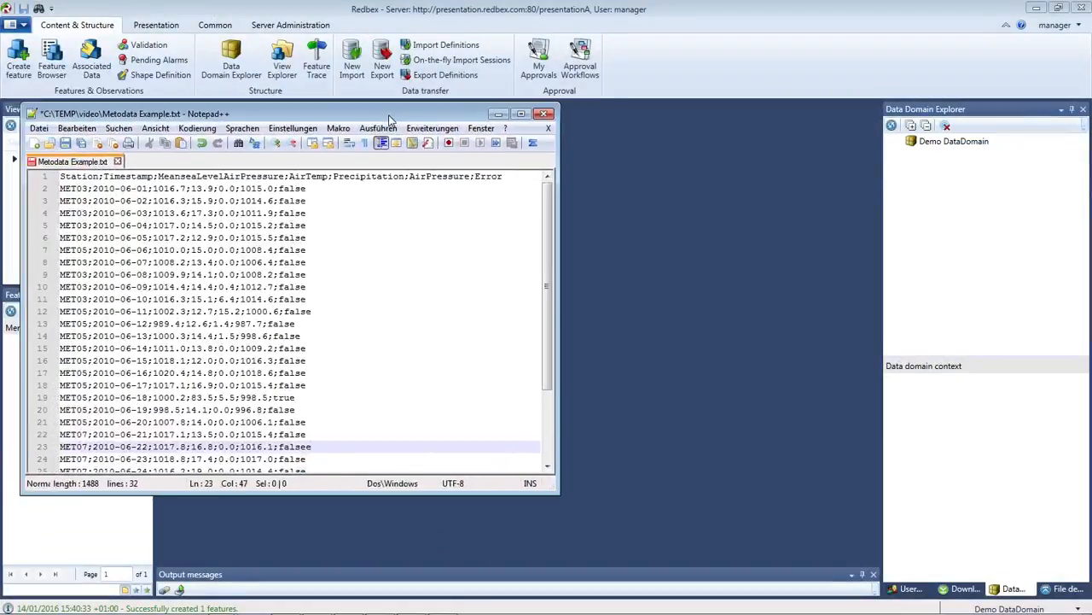
# Move the Notepad++ window into view, enlarge it, and select the first data record.
pyautogui.moveTo(389, 119); pyautogui.dragTo(483, 35)
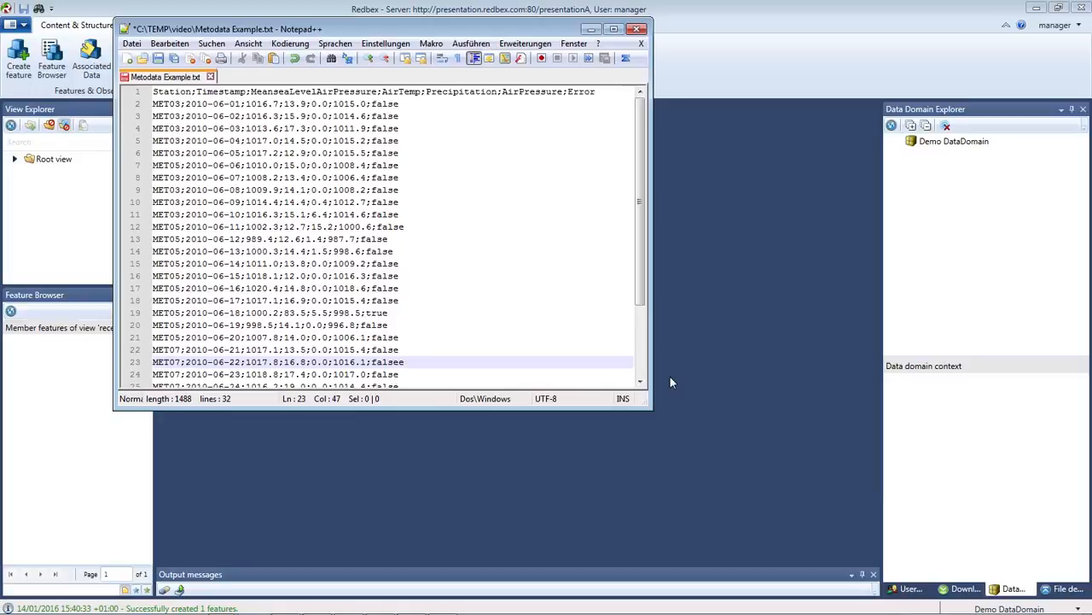
pyautogui.moveTo(651, 408); pyautogui.dragTo(727, 476)
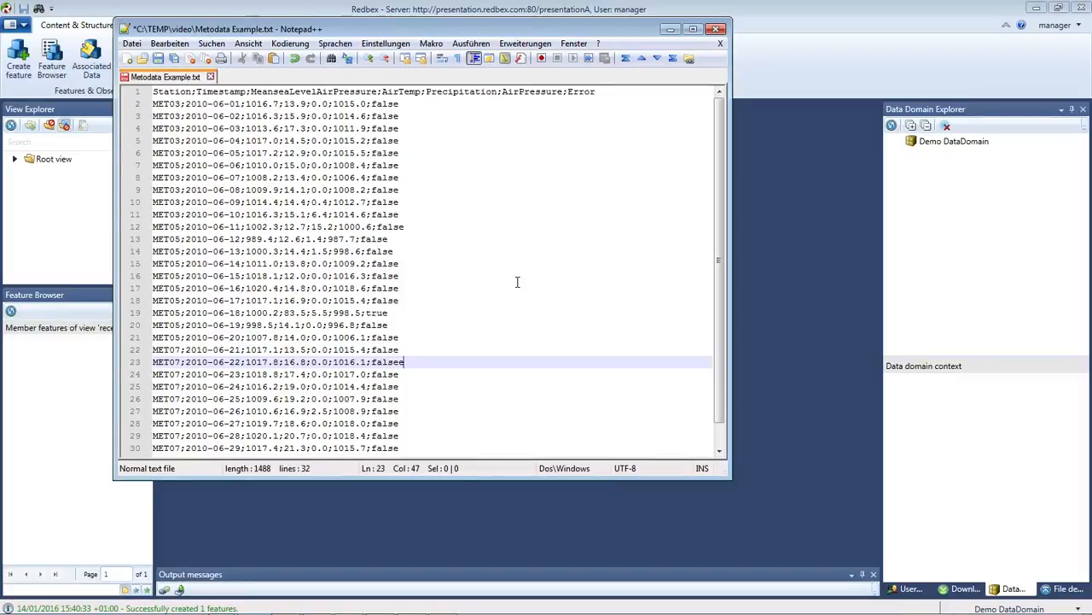
pyautogui.moveTo(403, 105); pyautogui.dragTo(151, 103)
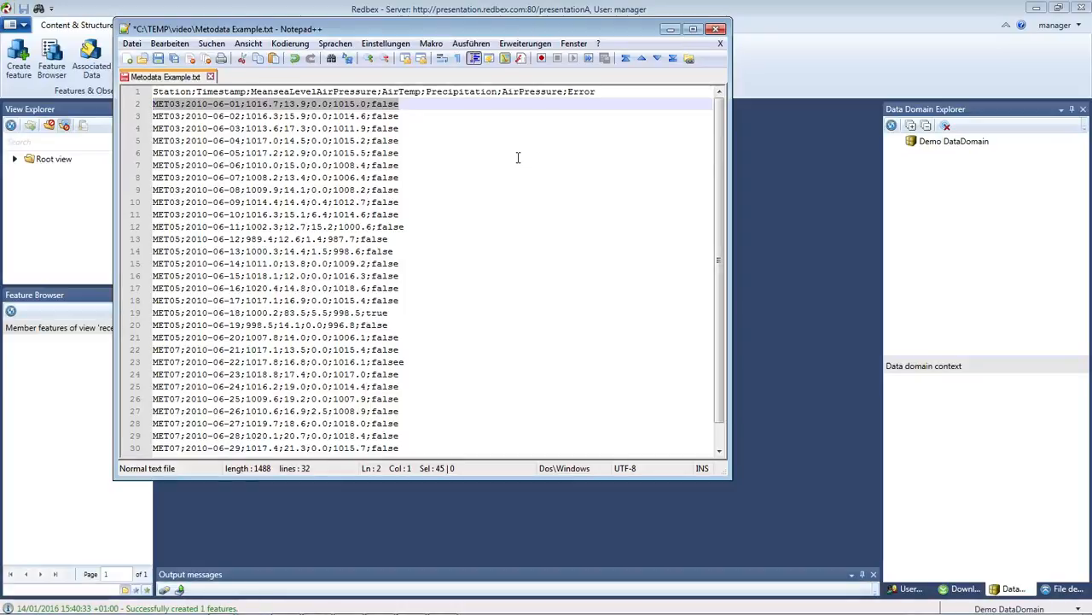
# Highlight the semicolon separator after the date, then the header word Station.
pyautogui.click(185, 104)
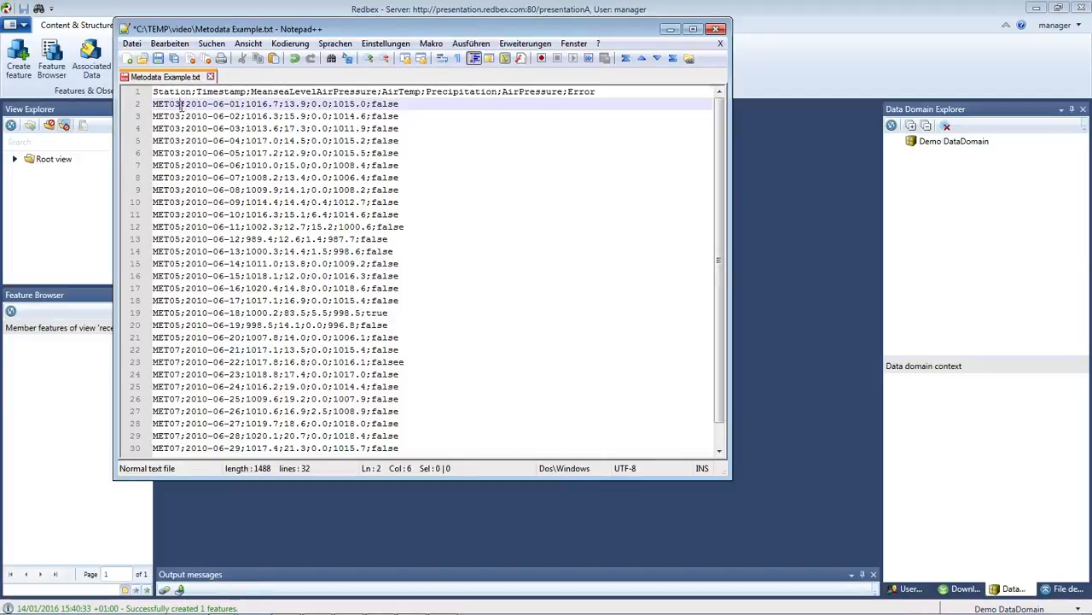
pyautogui.click(243, 104)
pyautogui.hotkey('shift', 'Right')
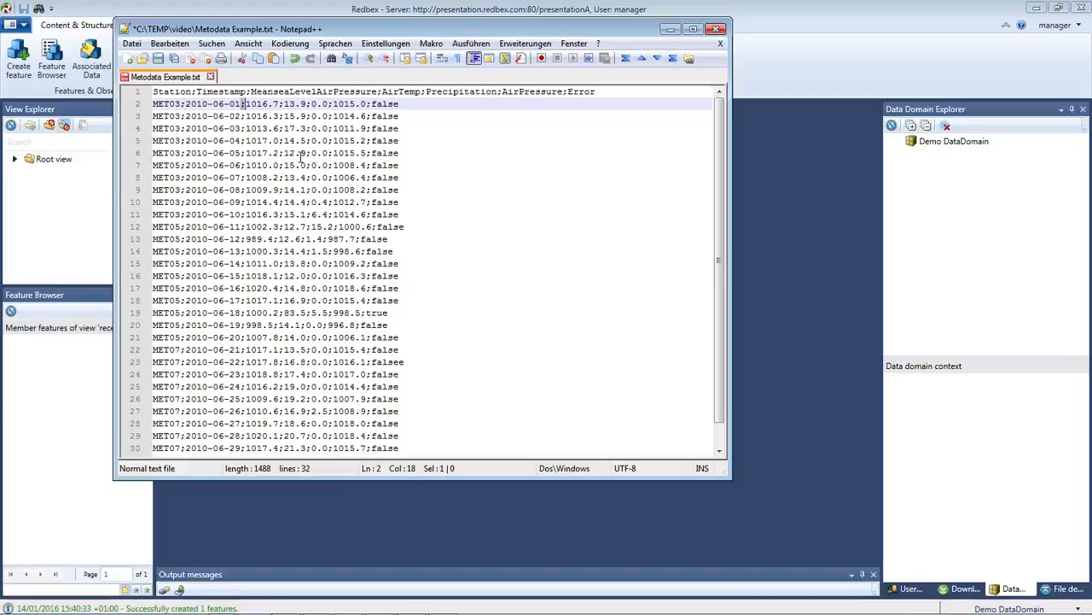
pyautogui.hotkey('ctrl', 'Home')
pyautogui.hotkey('ctrl', 'shift', 'Right')
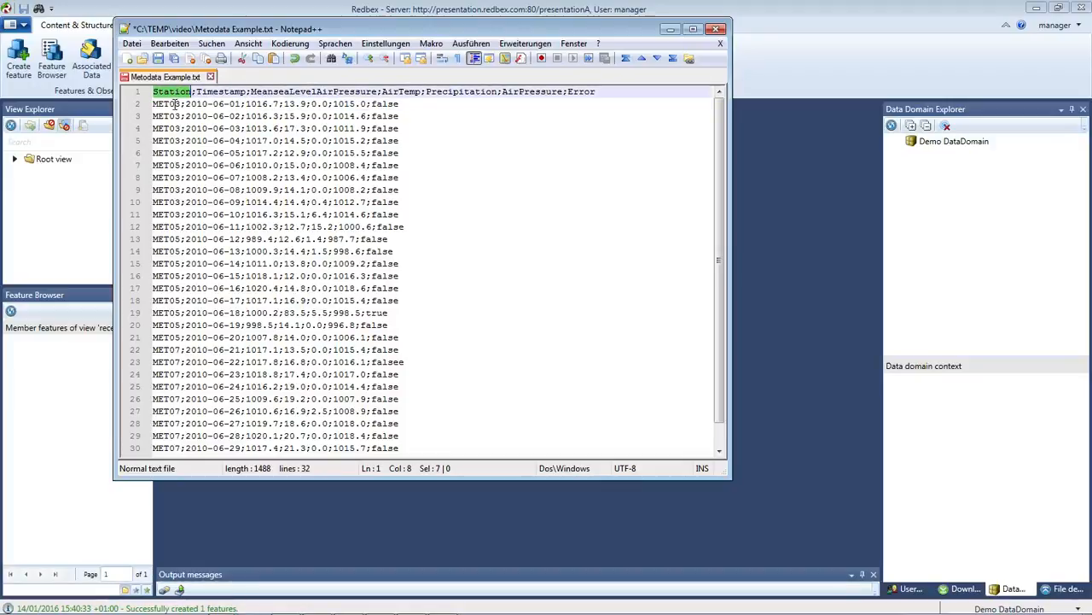
pyautogui.press('Down')
pyautogui.press('Home')
pyautogui.hotkey('ctrl', 'shift', 'Right')
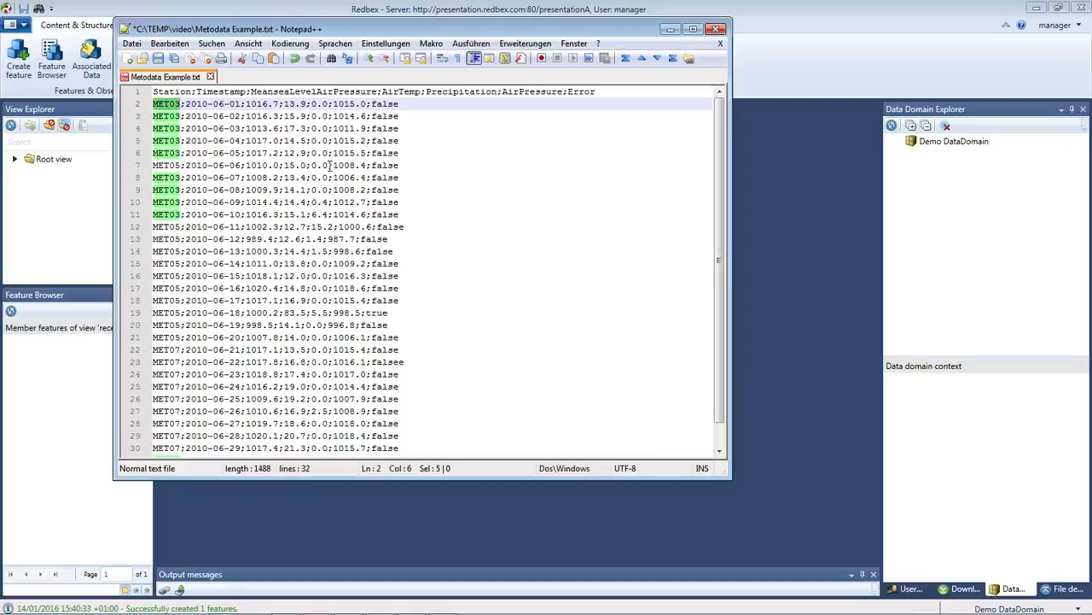
pyautogui.click(224, 92)
pyautogui.doubleClick(225, 92)
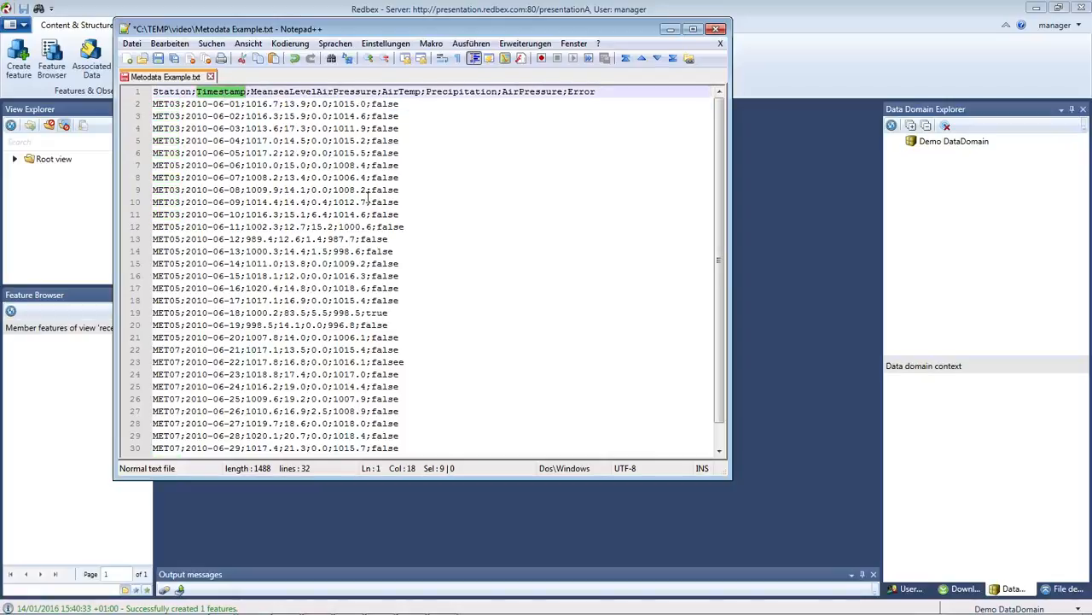
pyautogui.doubleClick(270, 91)
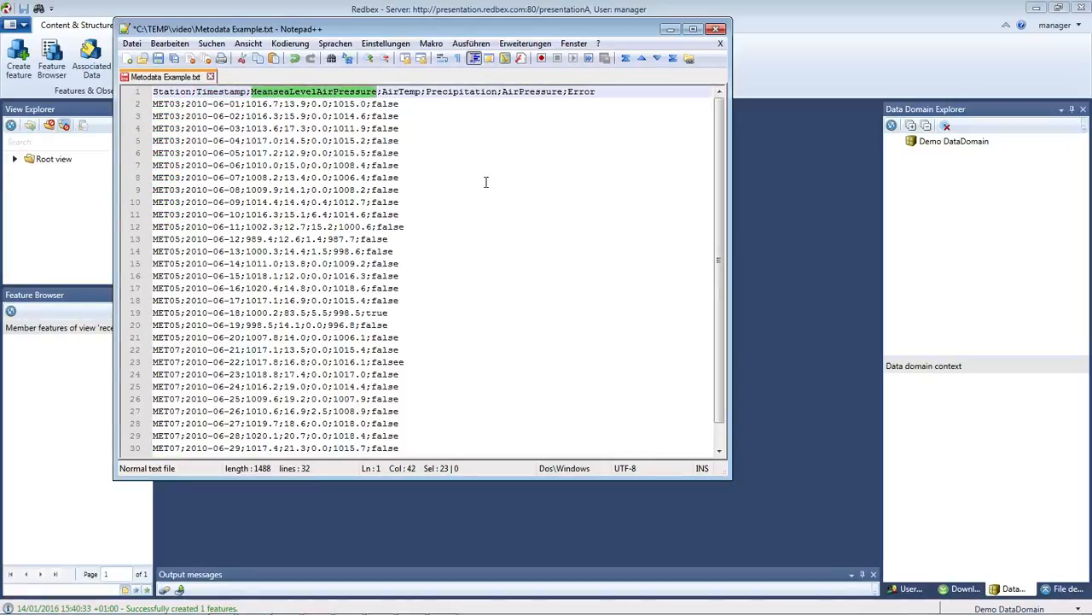
pyautogui.doubleClick(407, 92)
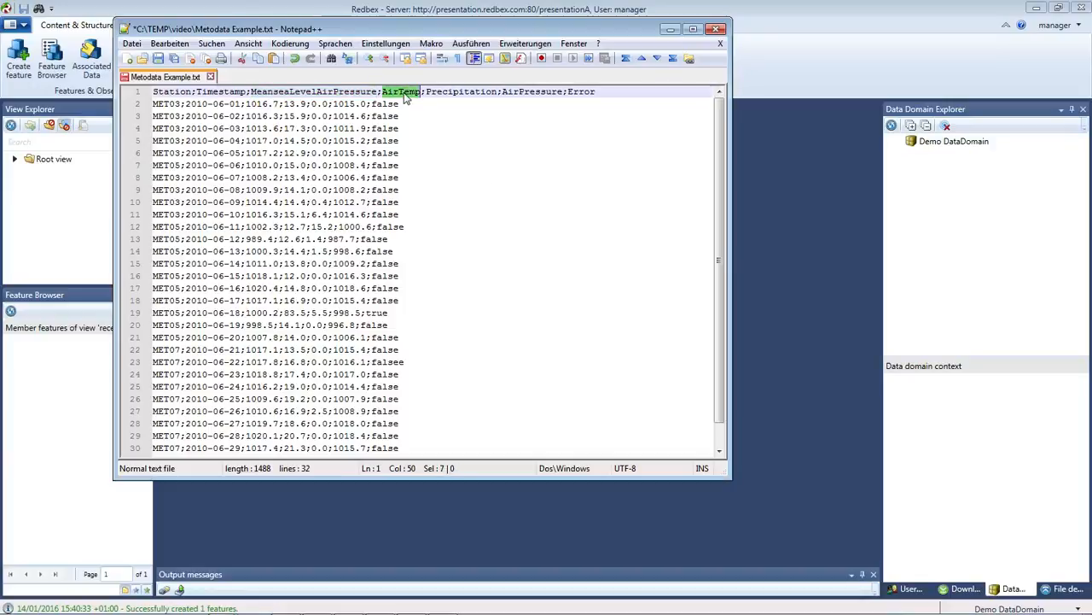
pyautogui.doubleClick(468, 92)
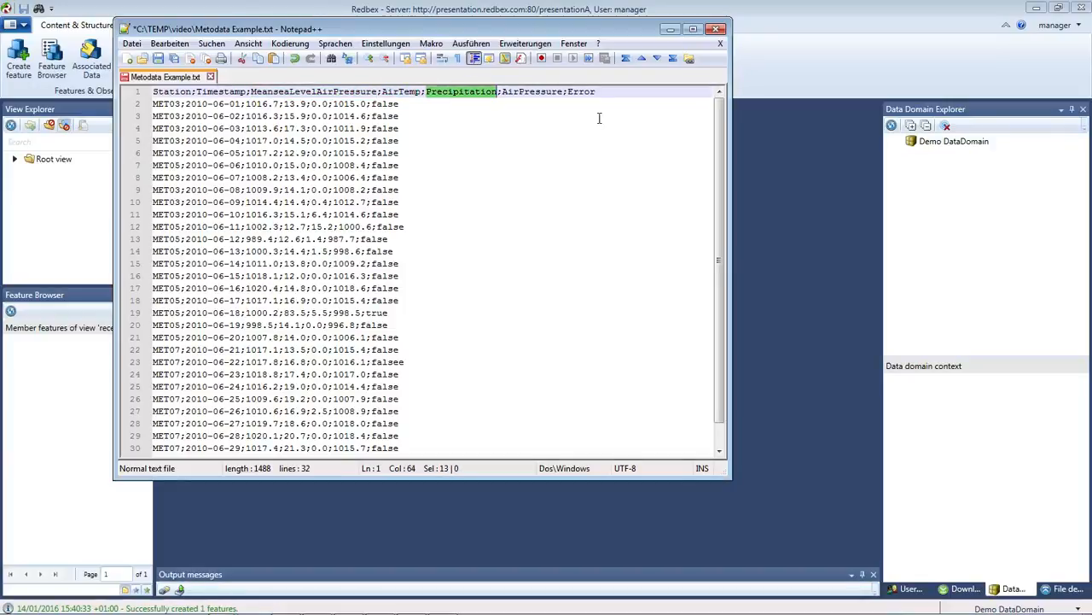
pyautogui.doubleClick(584, 91)
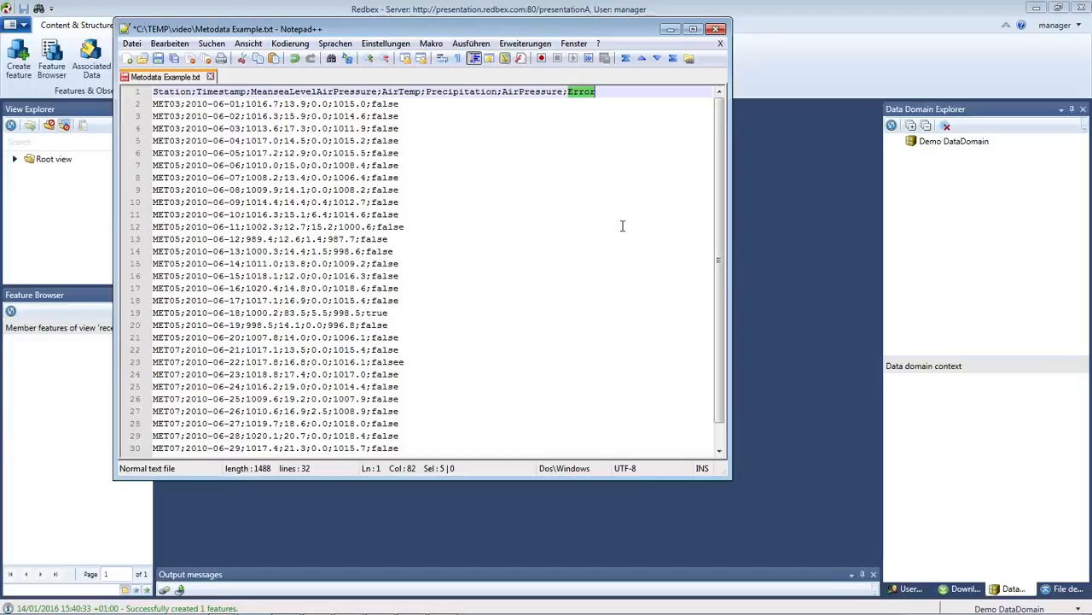
pyautogui.click(566, 260)
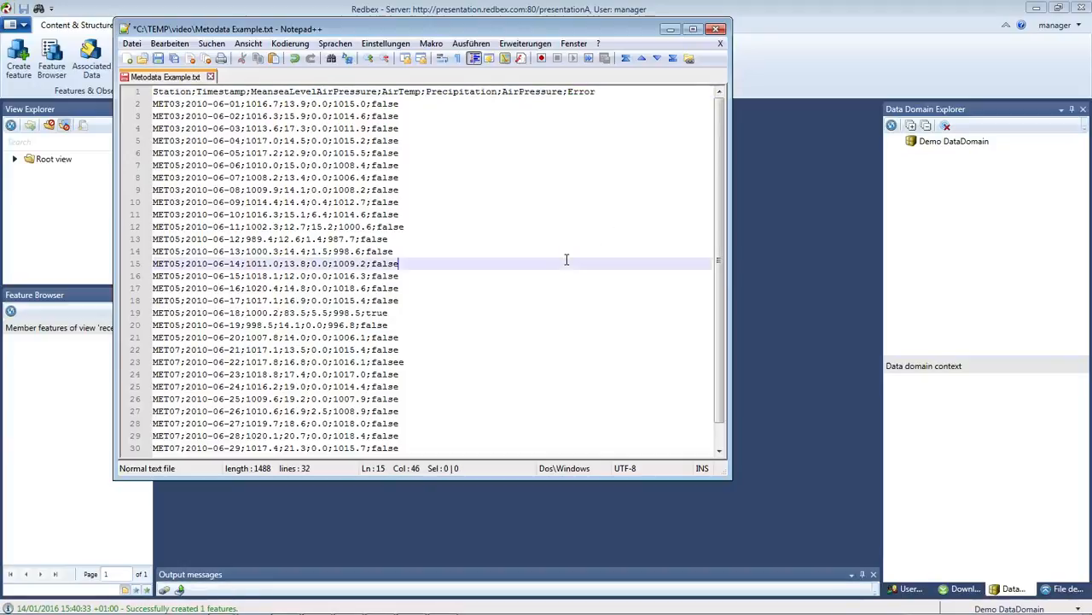
# Expand Feature types > Environment and open Edit observation PSC for Meteorological Situation.
pyautogui.moveTo(509, 29); pyautogui.dragTo(188, 6)
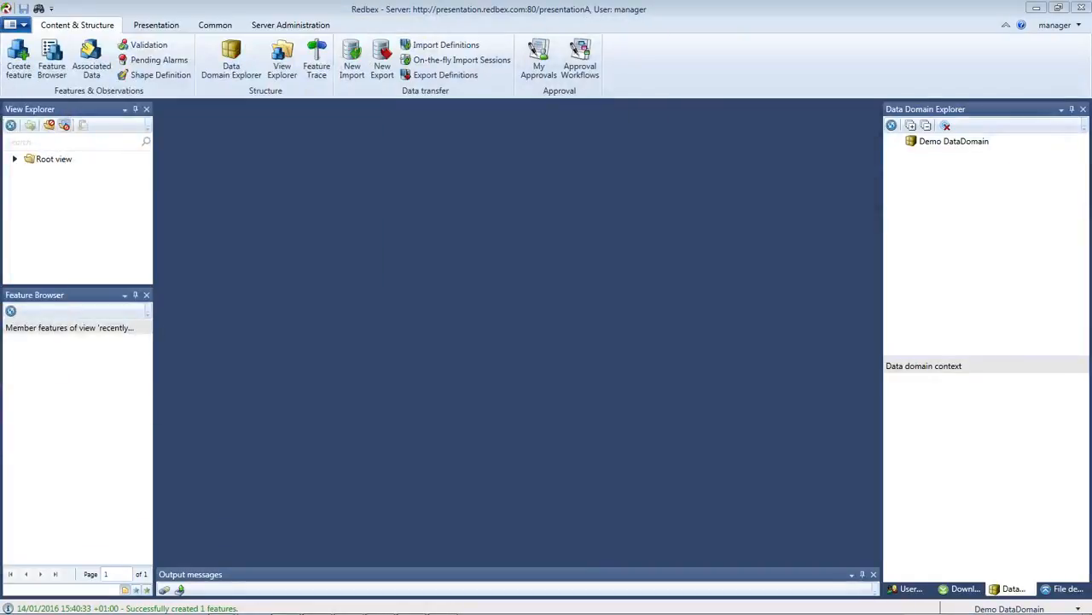
pyautogui.rightClick(932, 148)
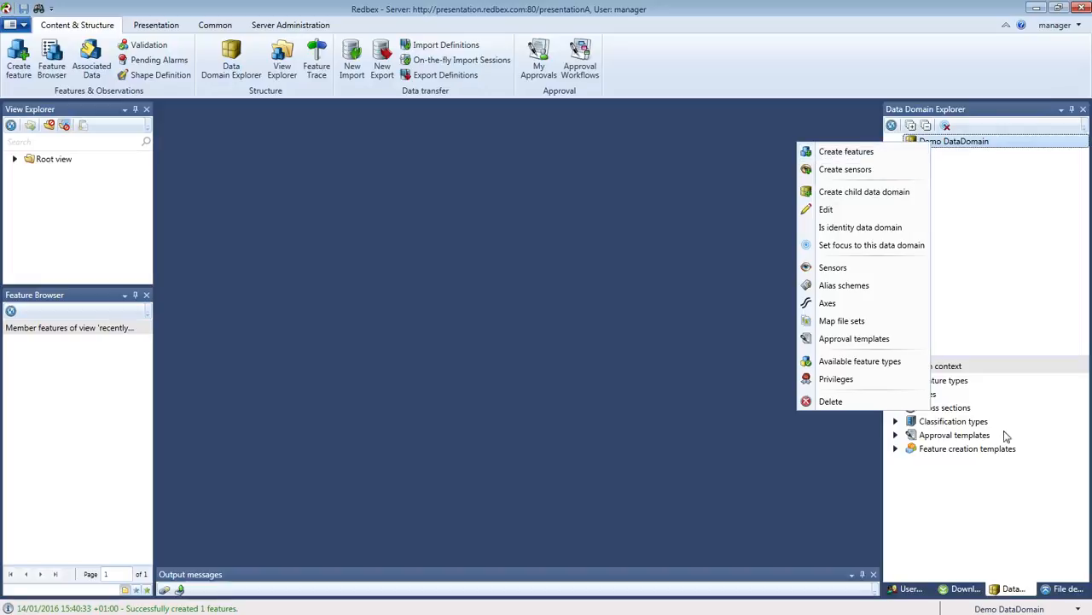
pyautogui.click(976, 519)
pyautogui.click(896, 381)
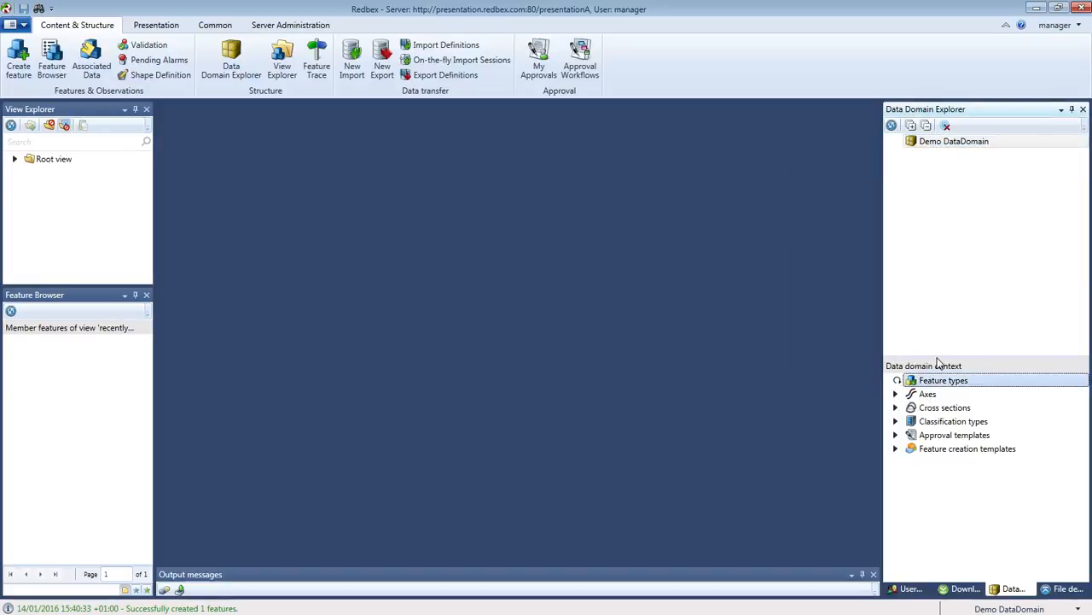
pyautogui.moveTo(938, 357); pyautogui.dragTo(934, 239)
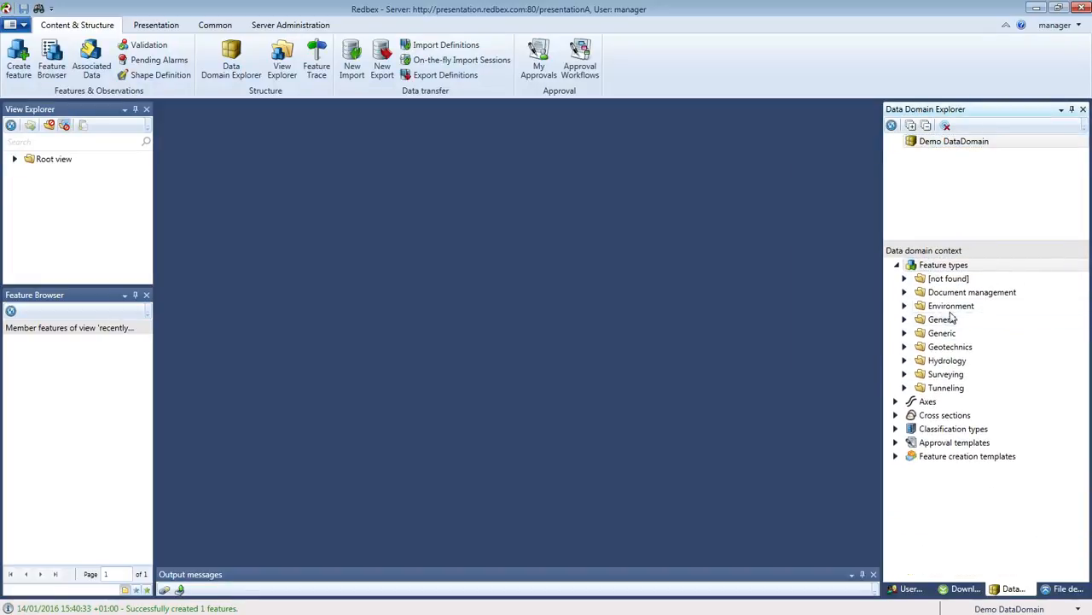
pyautogui.click(904, 308)
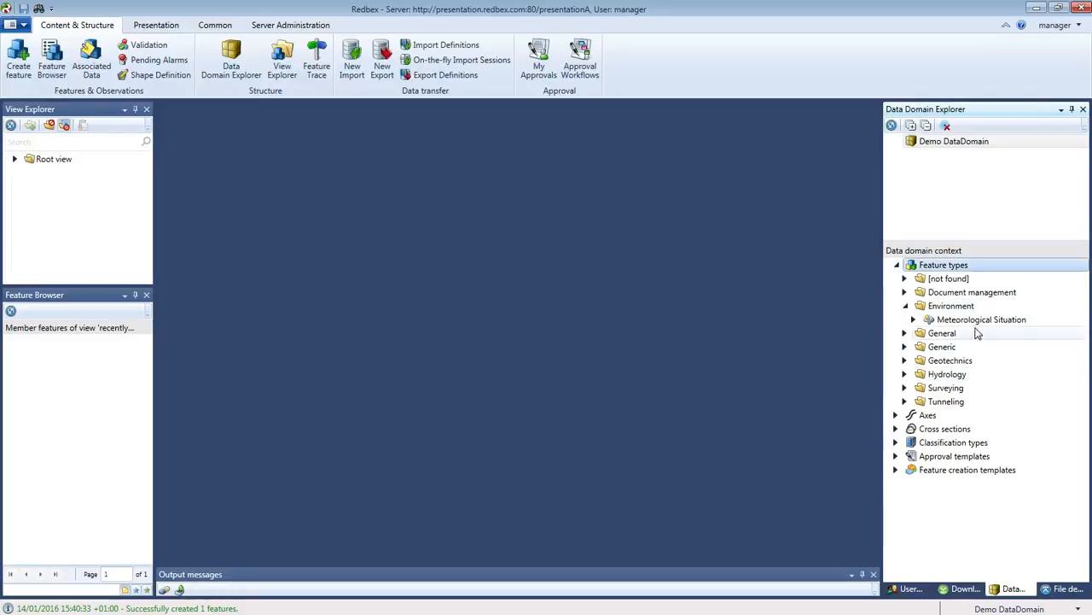
pyautogui.click(979, 321)
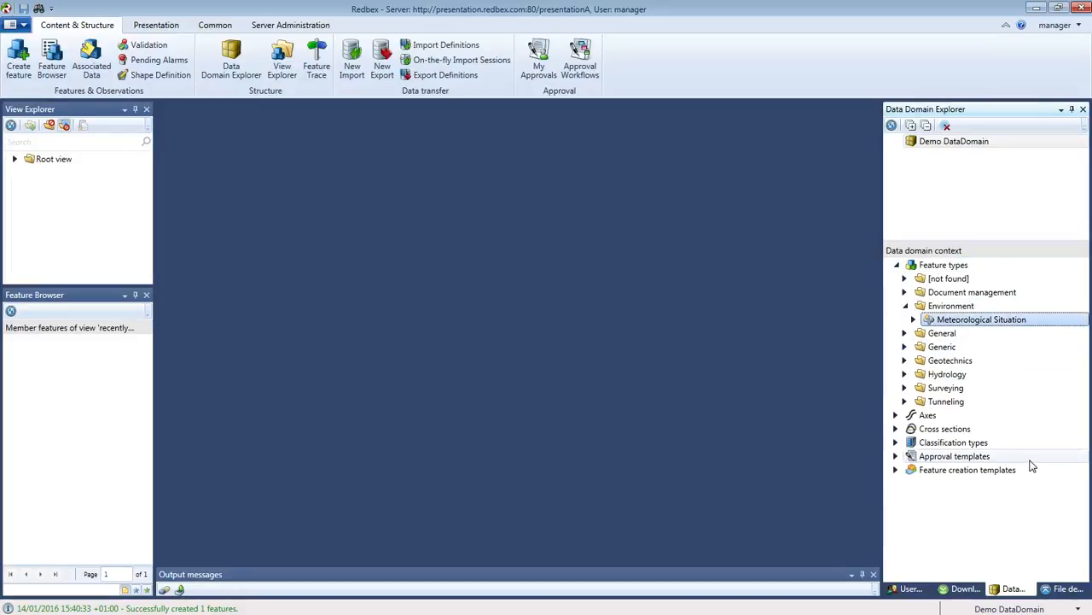
pyautogui.rightClick(930, 323)
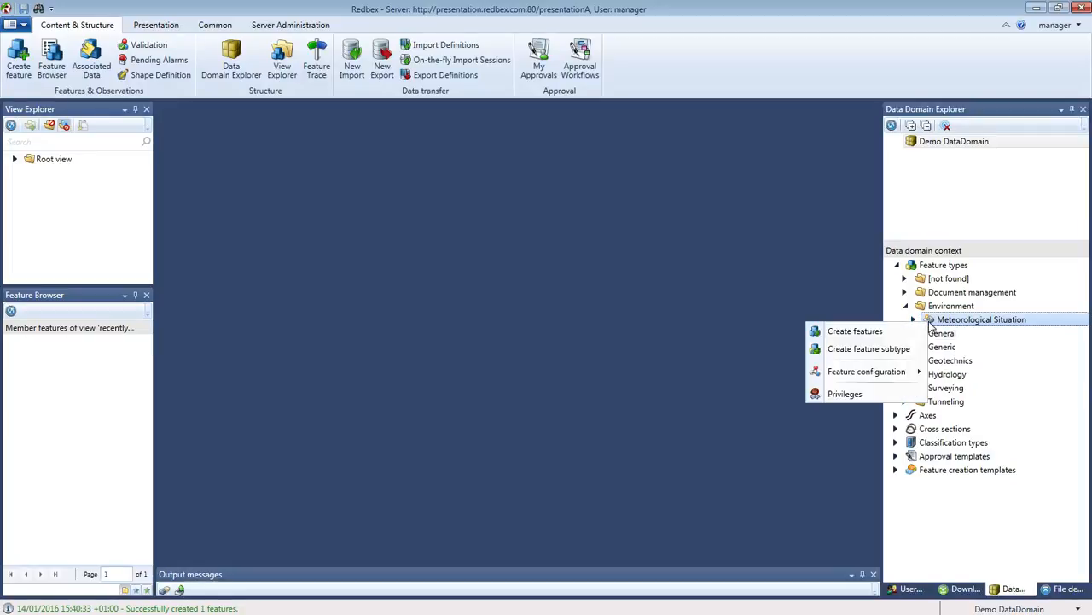
pyautogui.moveTo(890, 373)
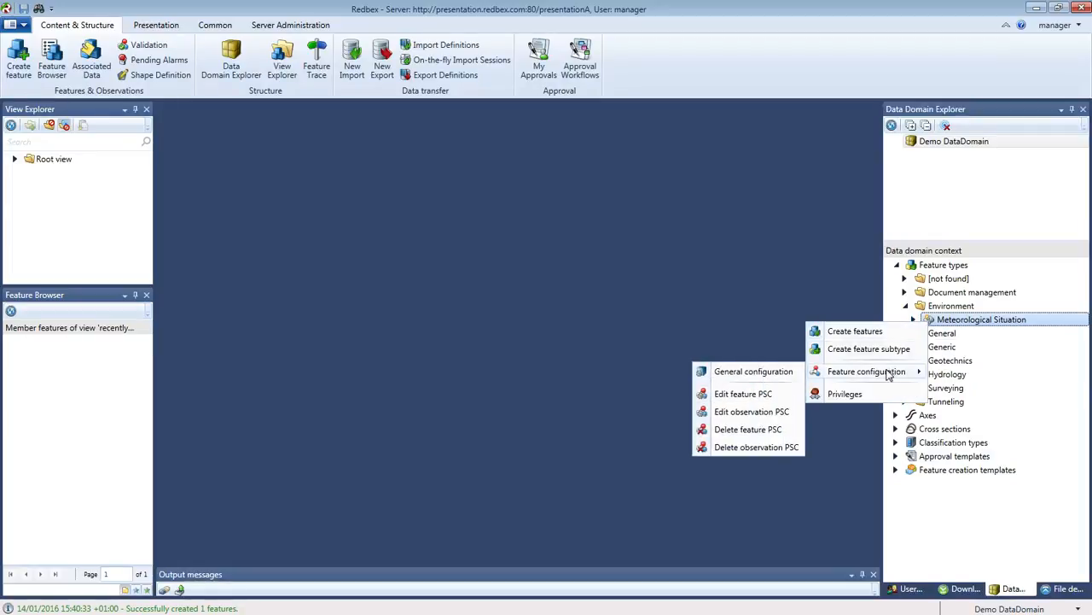
pyautogui.click(746, 413)
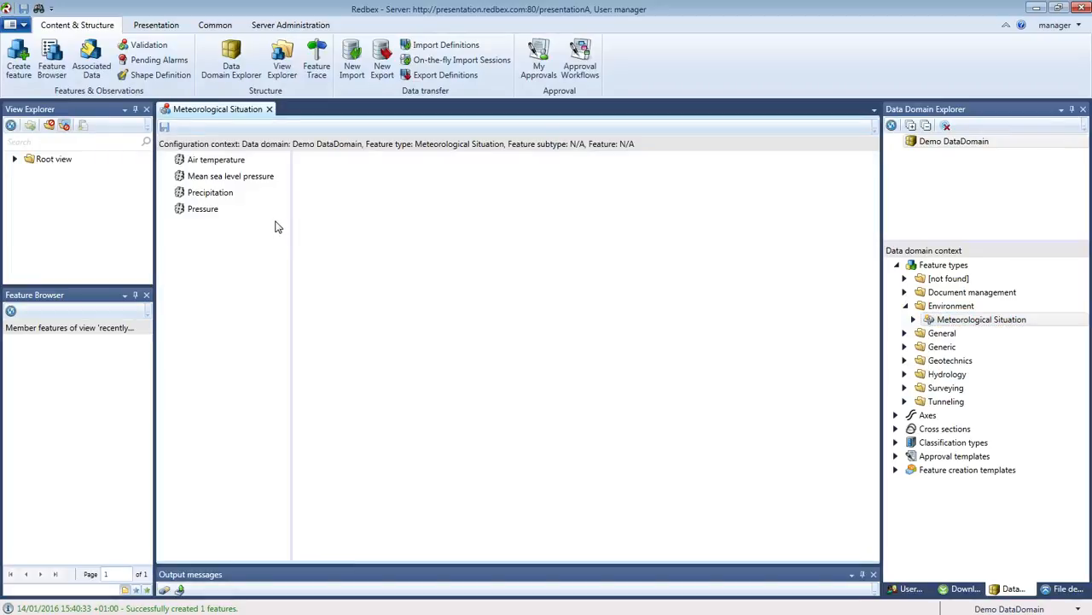
pyautogui.click(224, 164)
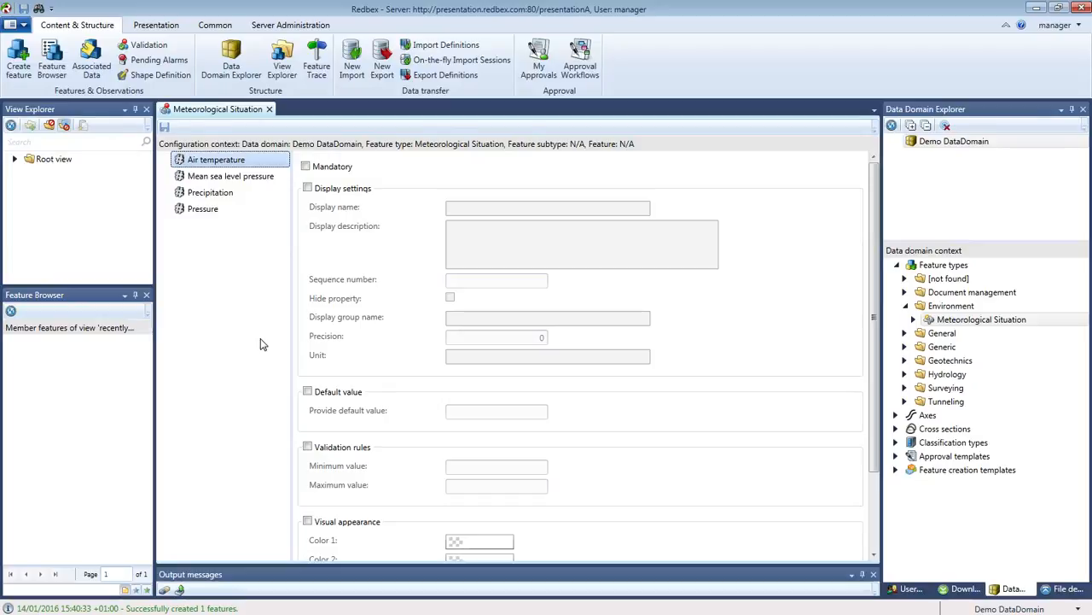
pyautogui.click(245, 177)
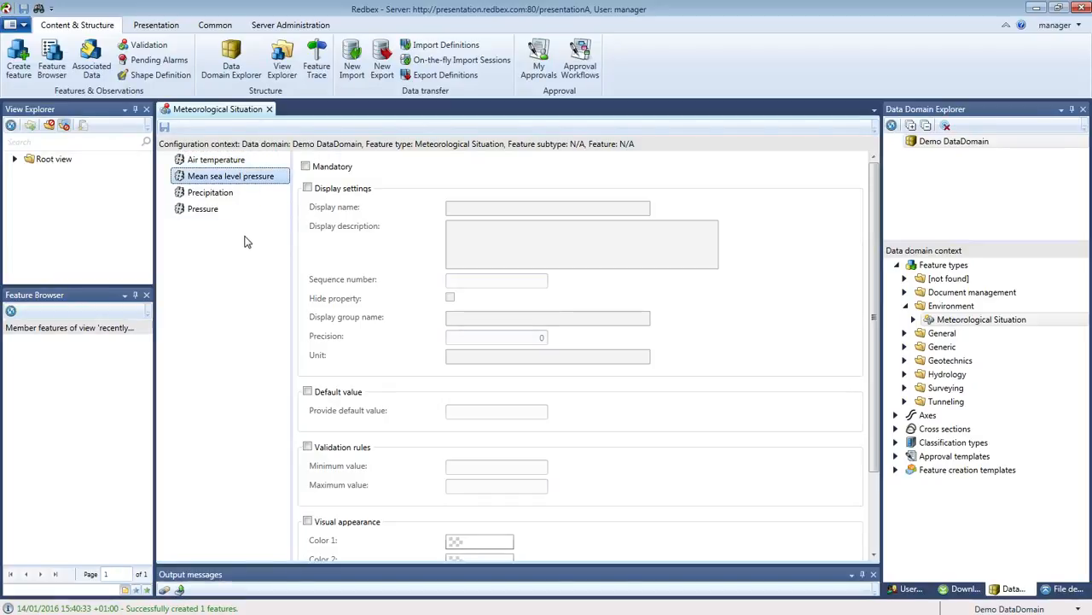
pyautogui.click(227, 193)
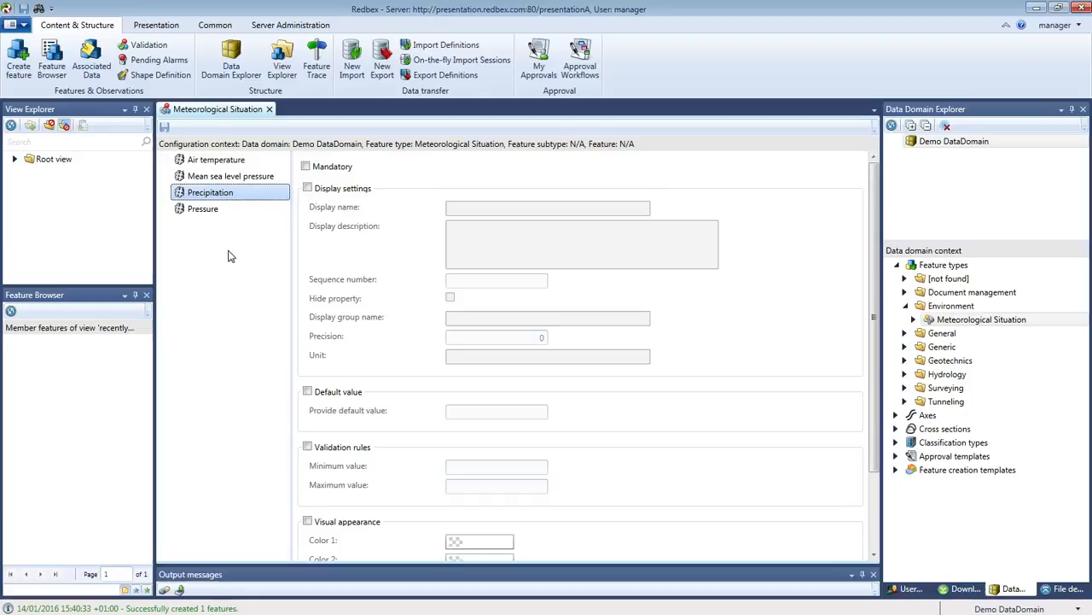
pyautogui.click(215, 210)
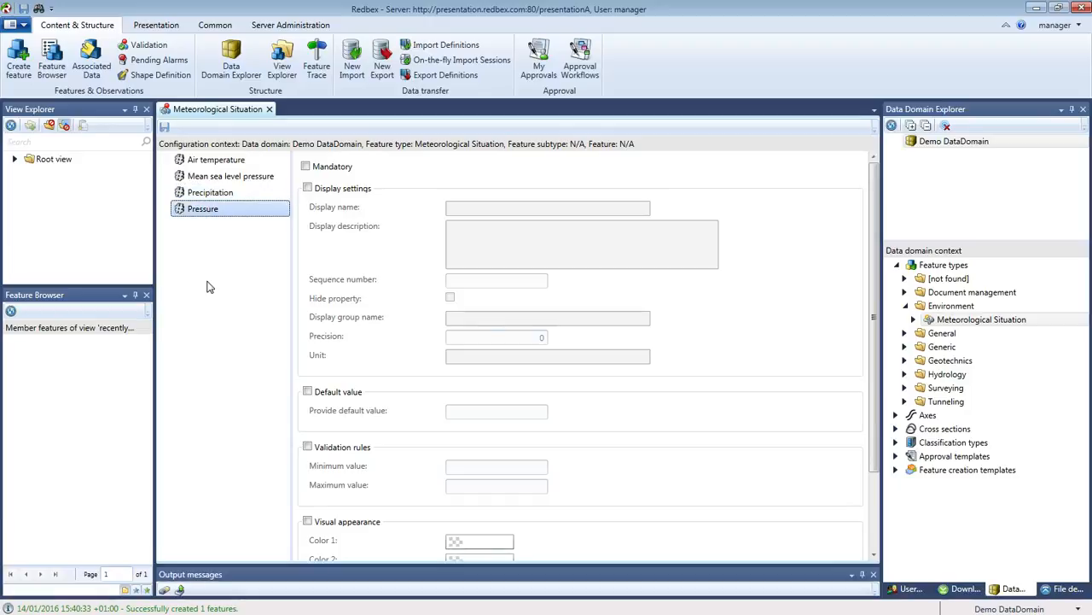
pyautogui.moveTo(137, 19); pyautogui.dragTo(514, 145)
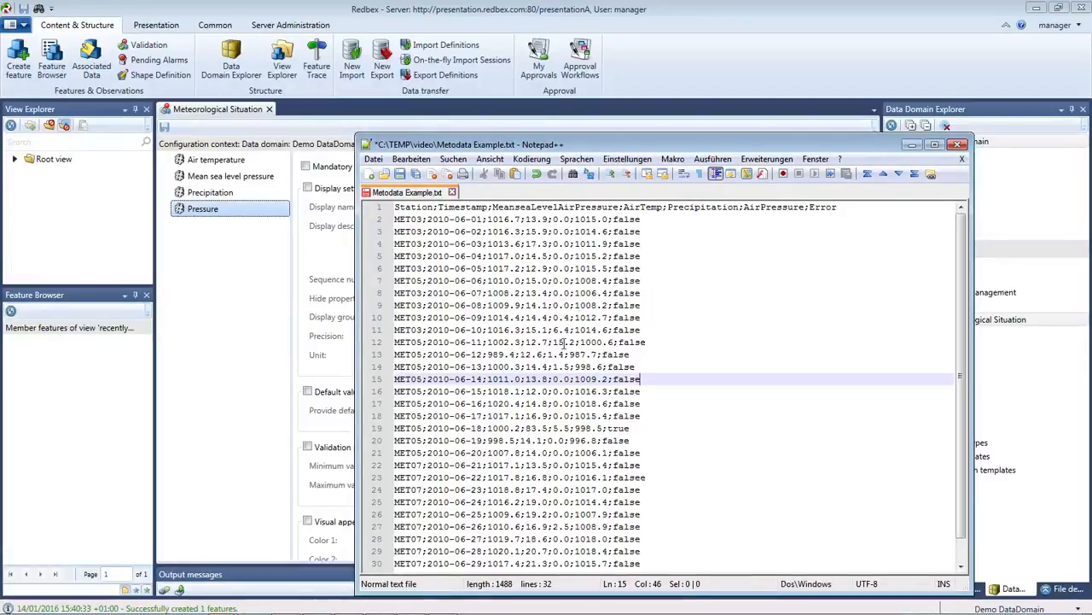
pyautogui.moveTo(641, 145); pyautogui.dragTo(0, 13)
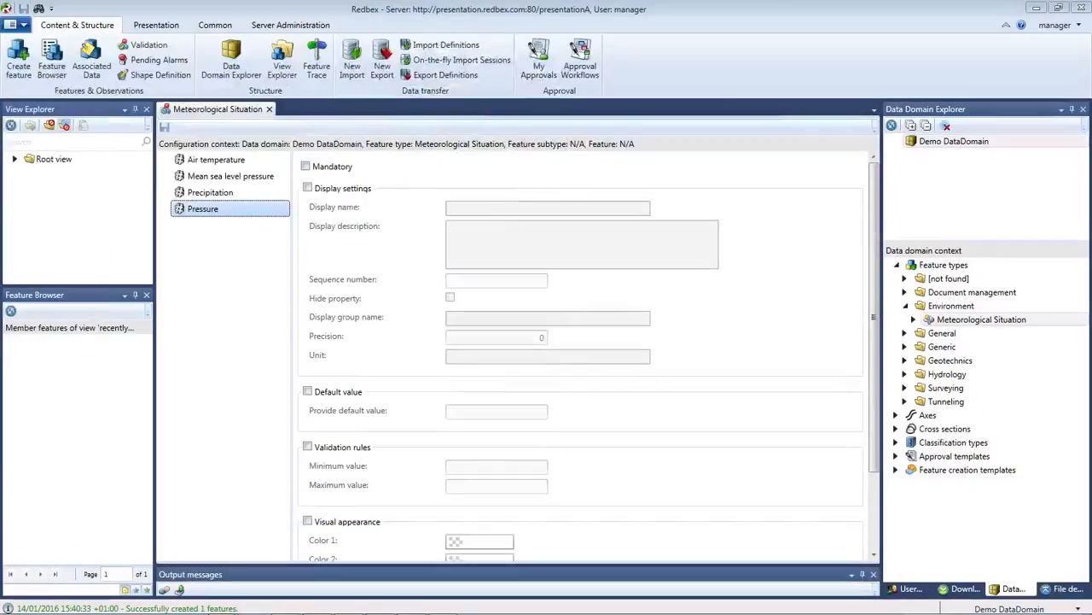
pyautogui.click(268, 110)
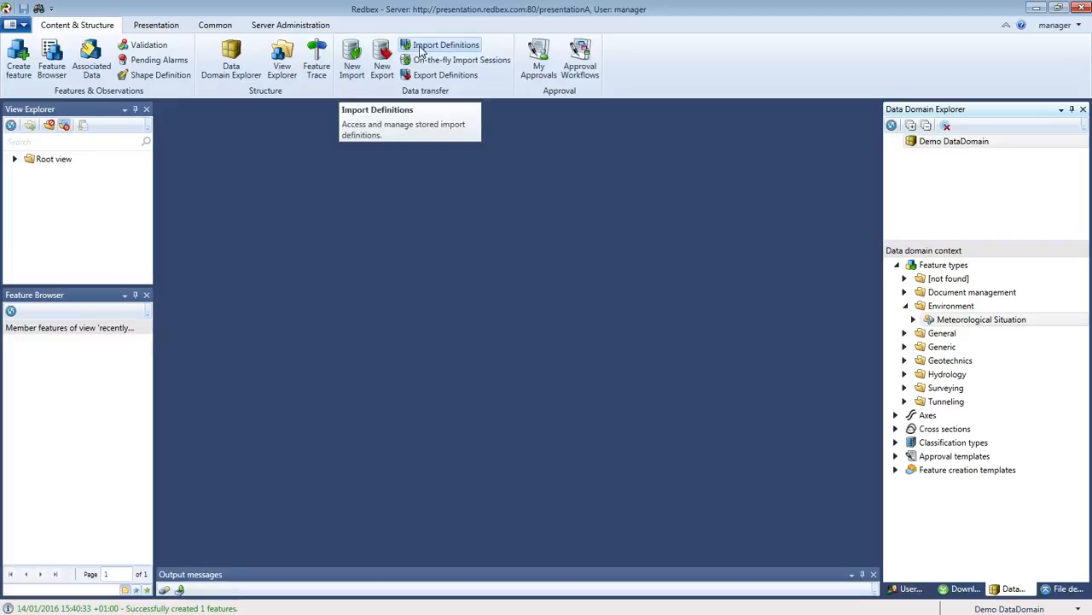
# Create a blank import definition with New Import on the Content & Structure ribbon.
pyautogui.click(352, 60)
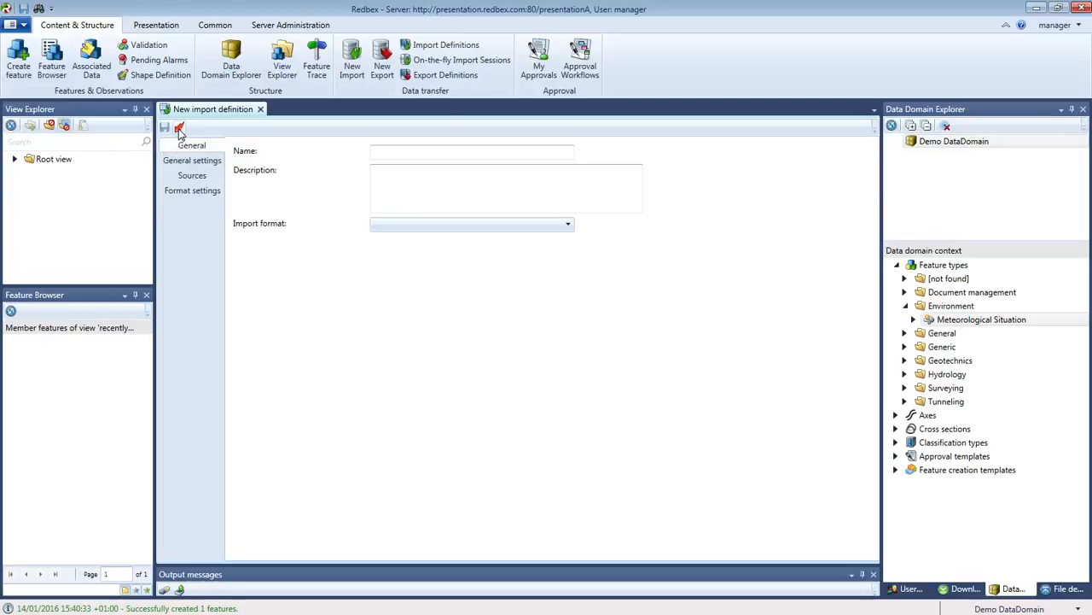
# Name the import 'Meteorological Import' and choose Generic text format V2.0 as its format.
pyautogui.click(403, 154)
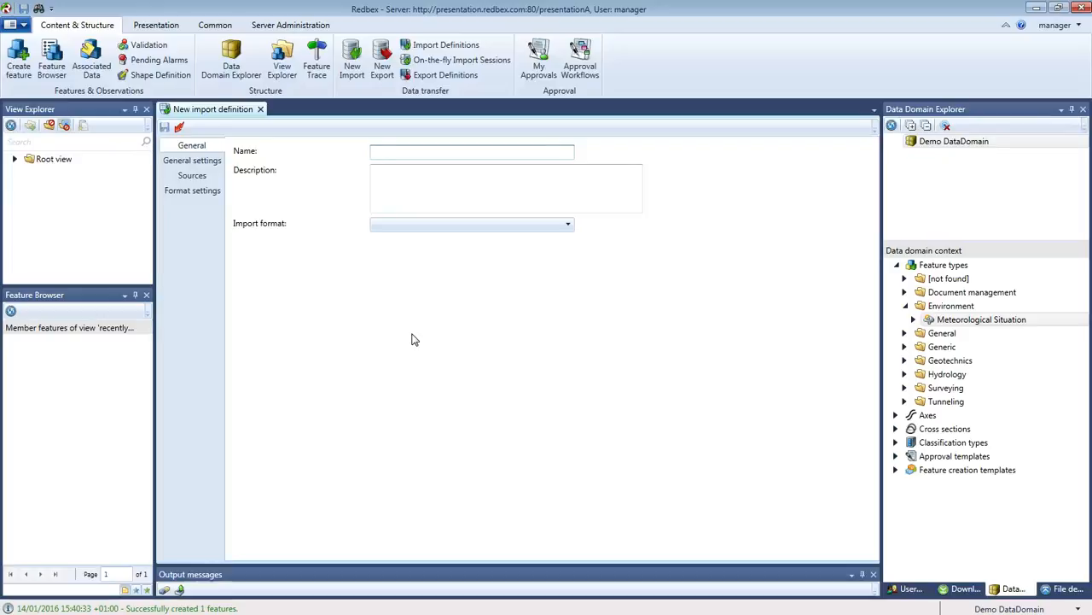
pyautogui.write('Meteorological')
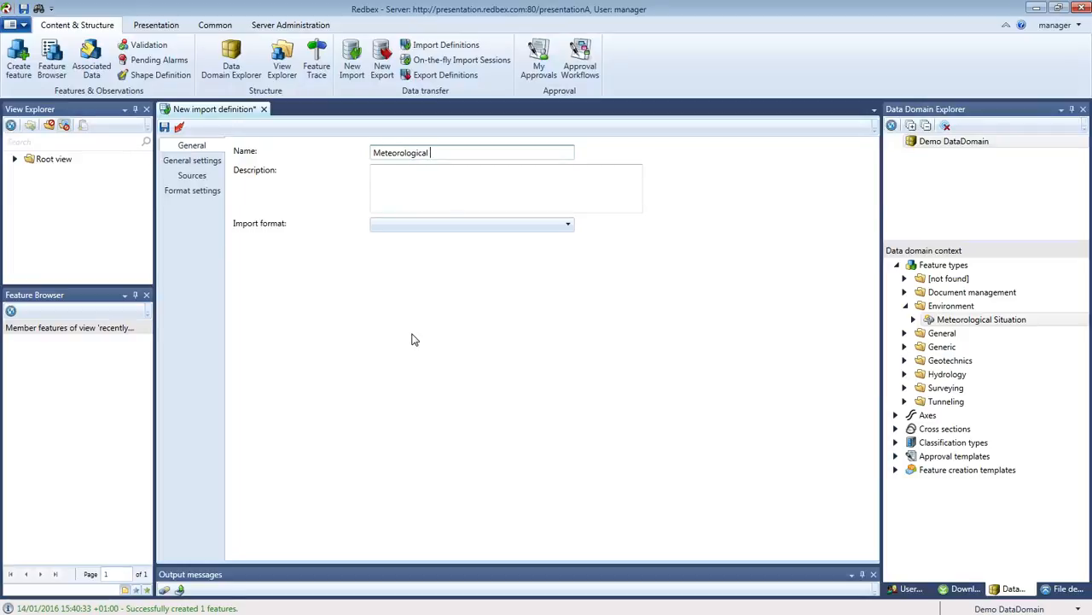
pyautogui.write(' Import')
pyautogui.click(441, 206)
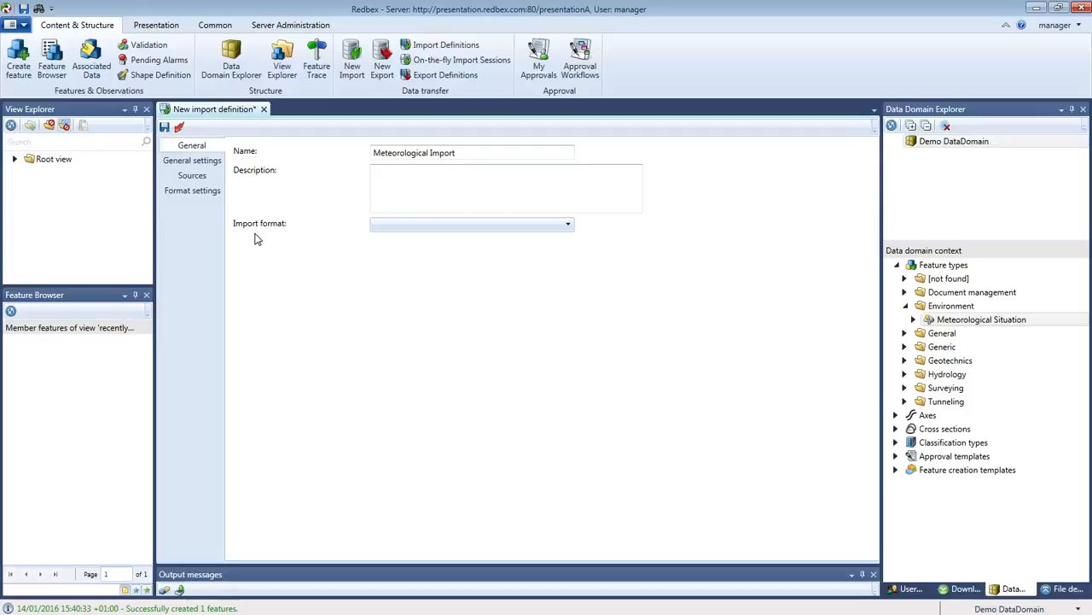
pyautogui.click(568, 224)
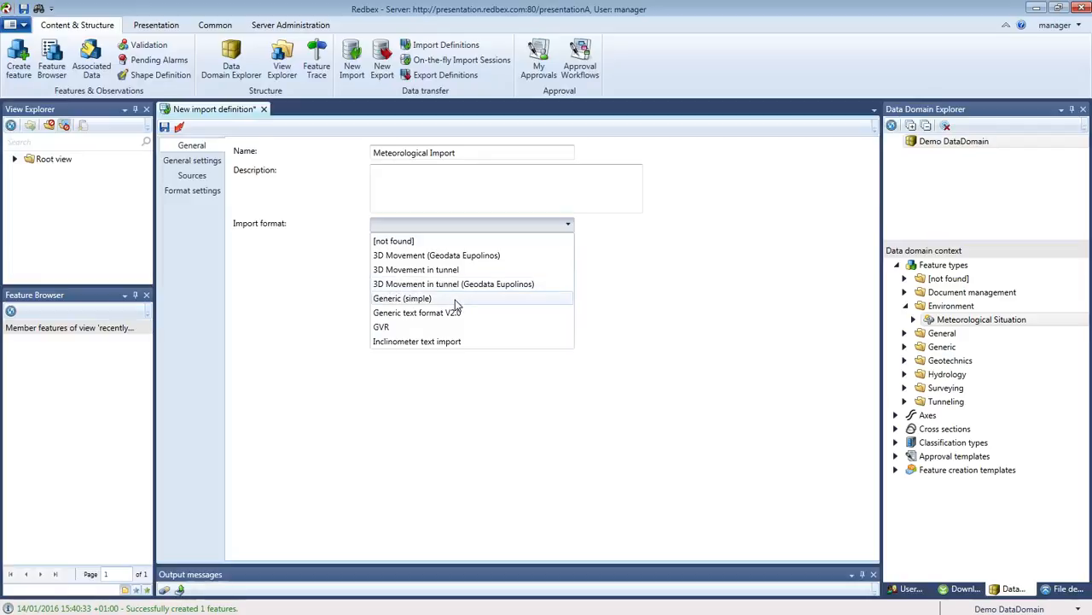
pyautogui.click(403, 314)
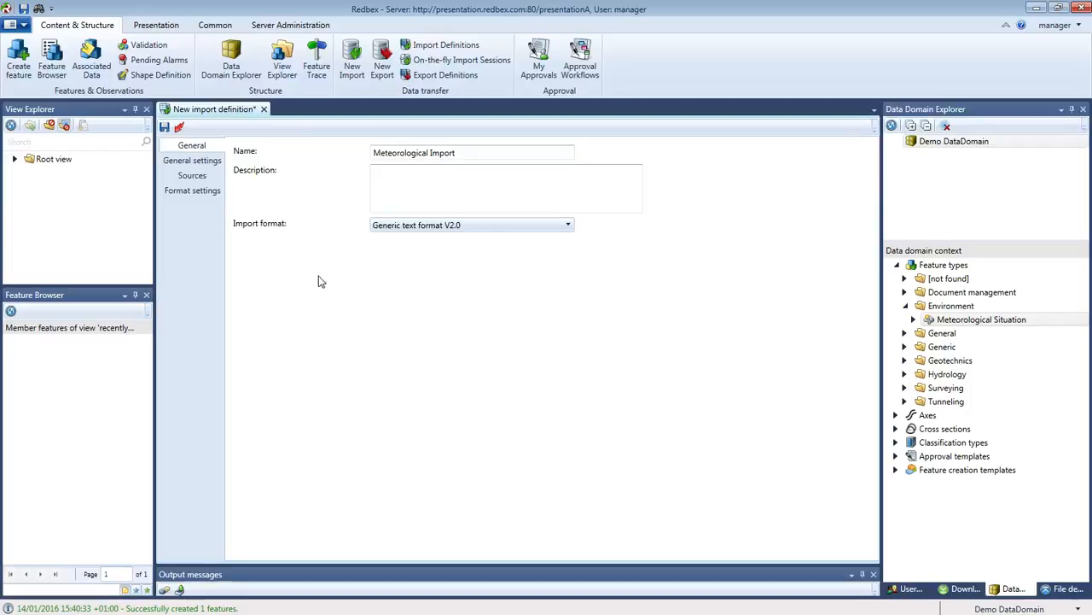
pyautogui.click(203, 166)
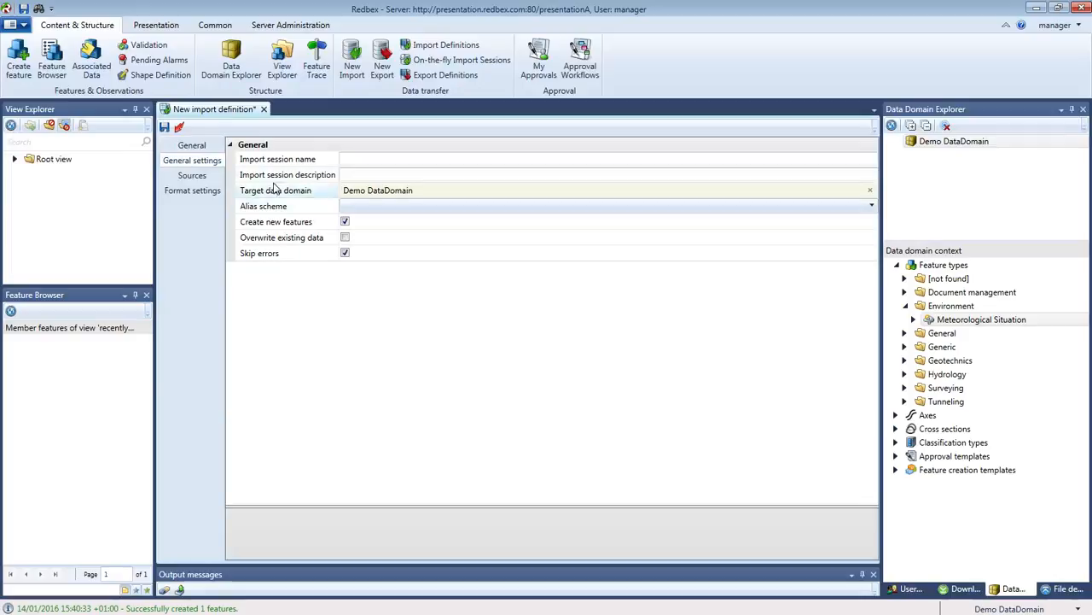
# Select the Import session name field in the General settings.
pyautogui.click(387, 160)
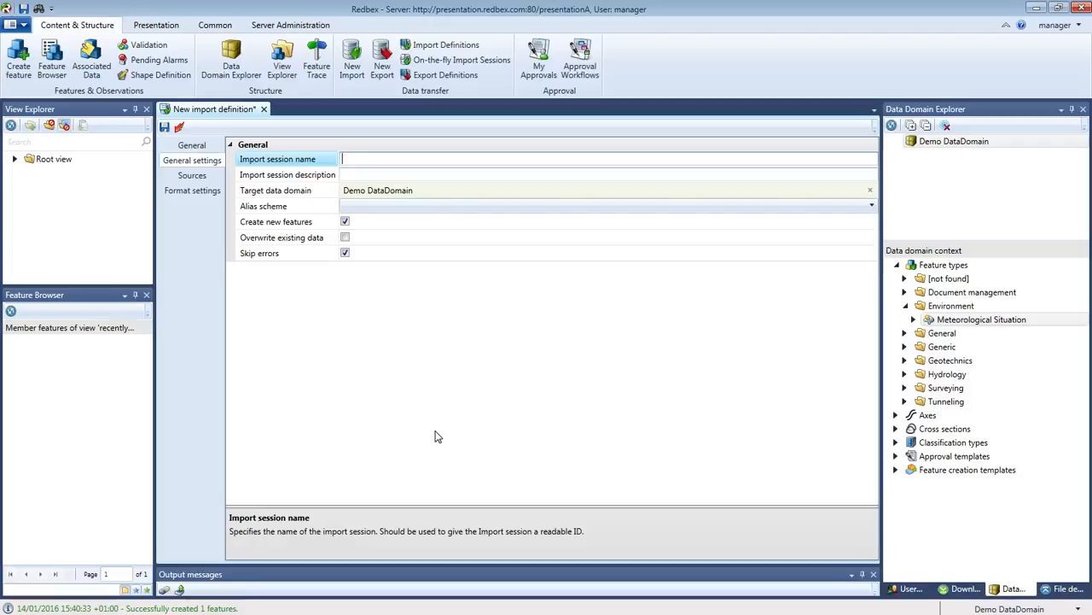
# Enter 'Session1' as the import session name.
pyautogui.write('Session1')
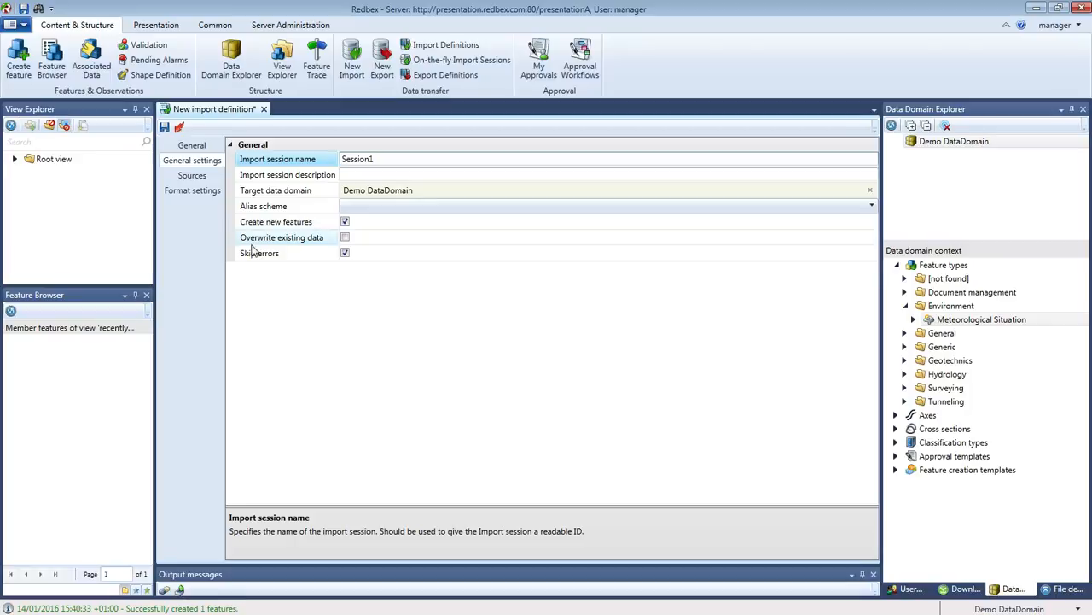
pyautogui.click(285, 242)
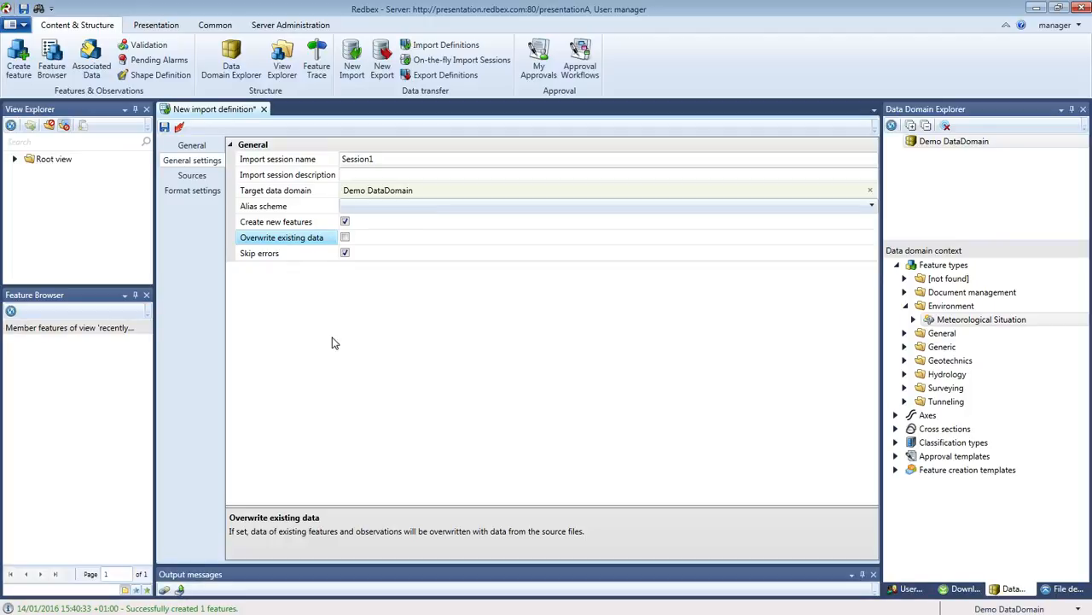
# Enable Overwrite existing data and go to the import's Sources page.
pyautogui.click(345, 237)
pyautogui.click(370, 253)
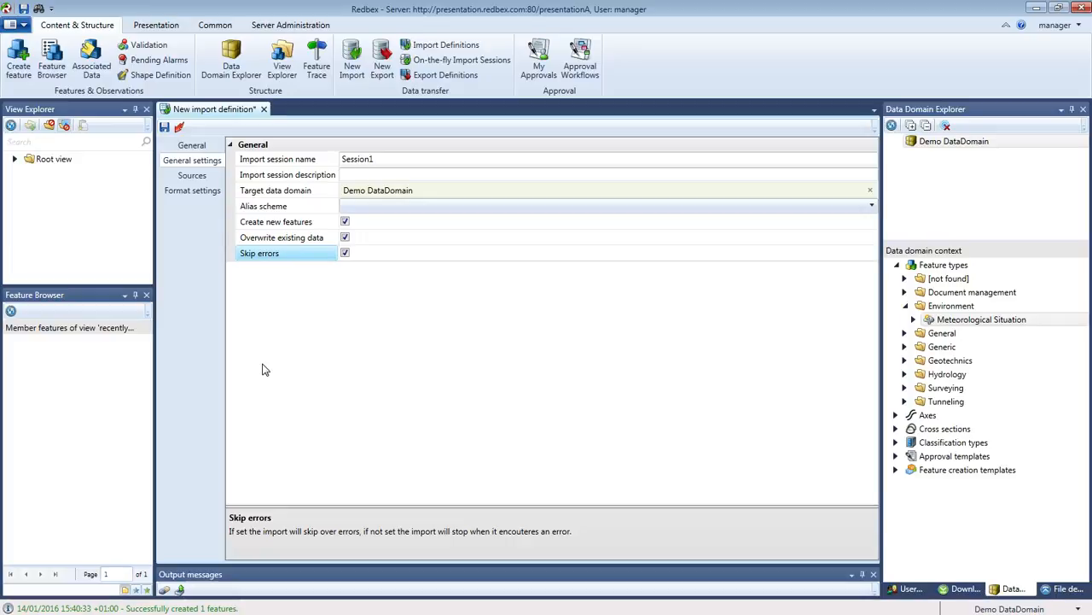
pyautogui.click(201, 178)
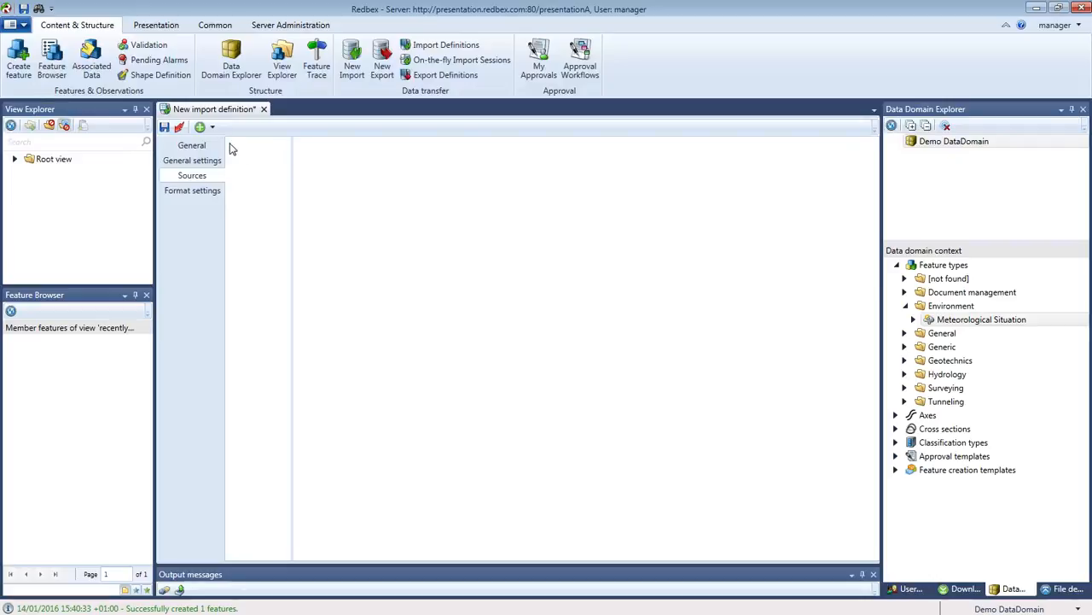
pyautogui.click(213, 128)
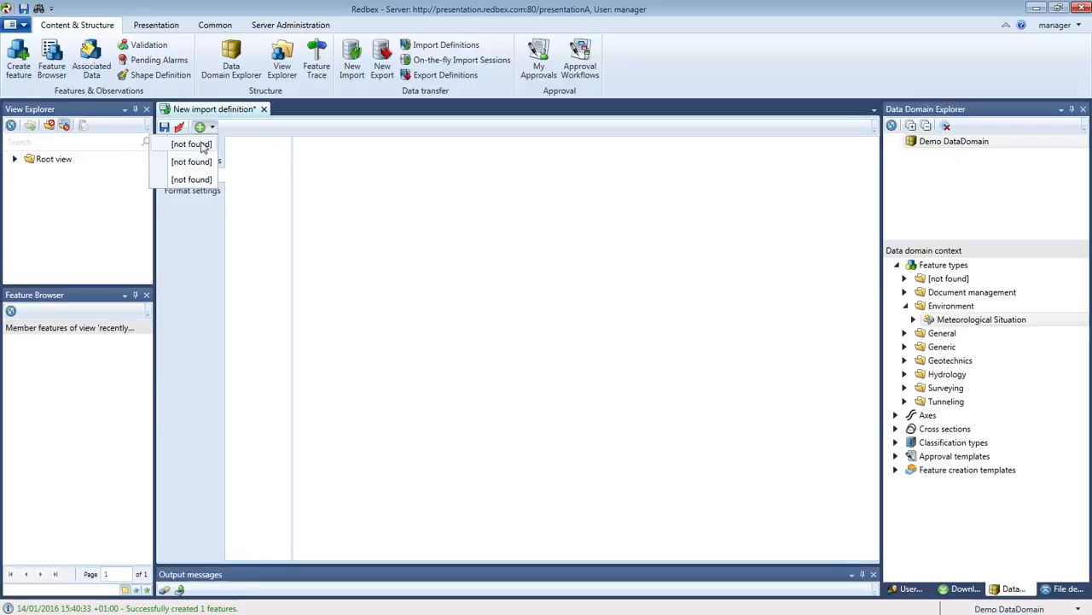
# Add a file depot upload source and show the File depot panel.
pyautogui.click(201, 145)
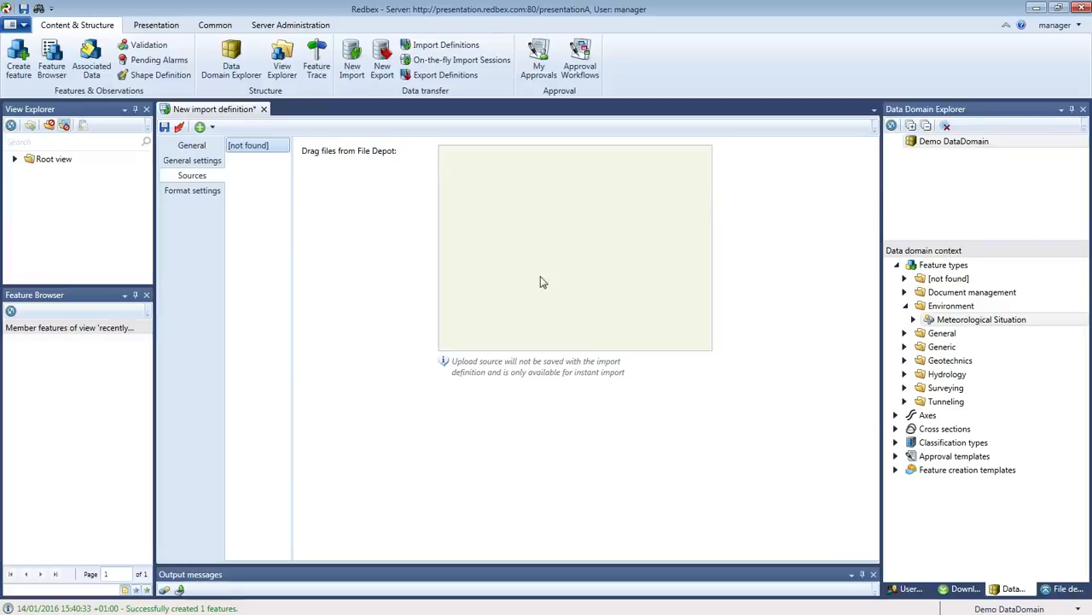
pyautogui.click(1065, 589)
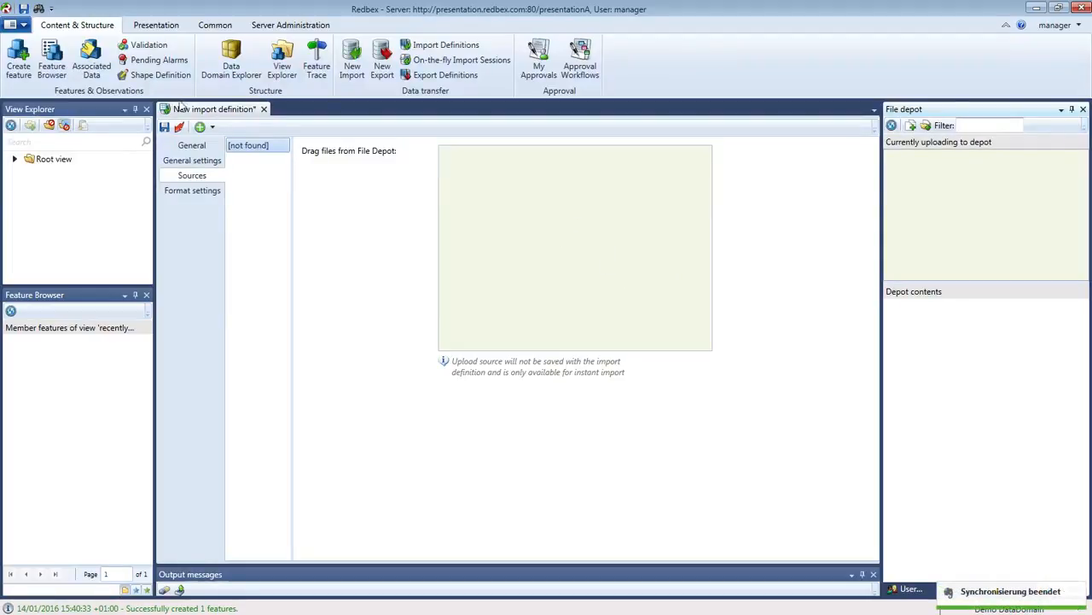
pyautogui.click(211, 127)
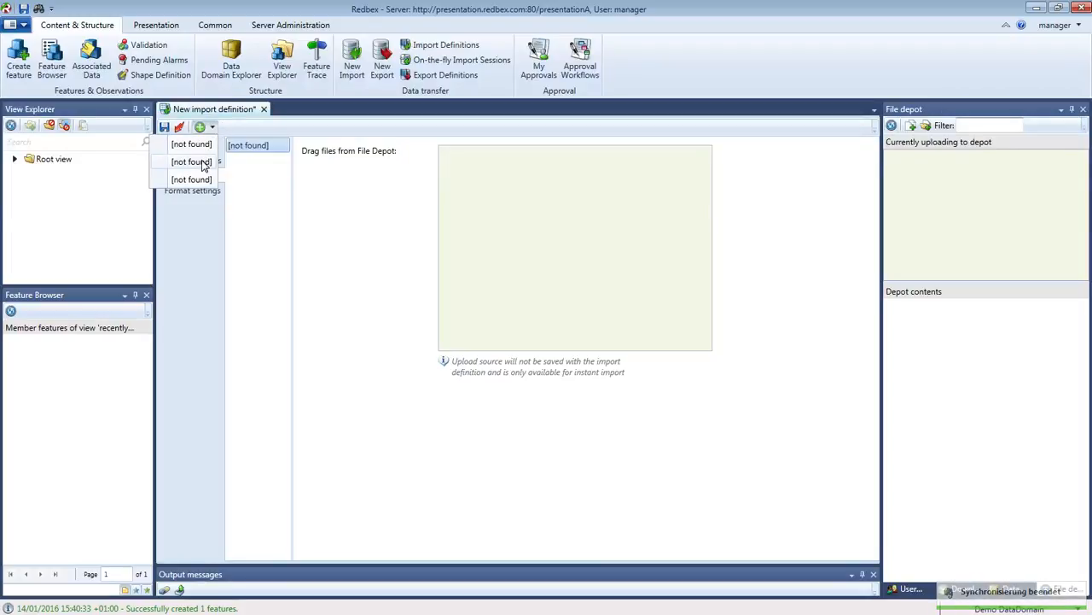
pyautogui.click(205, 161)
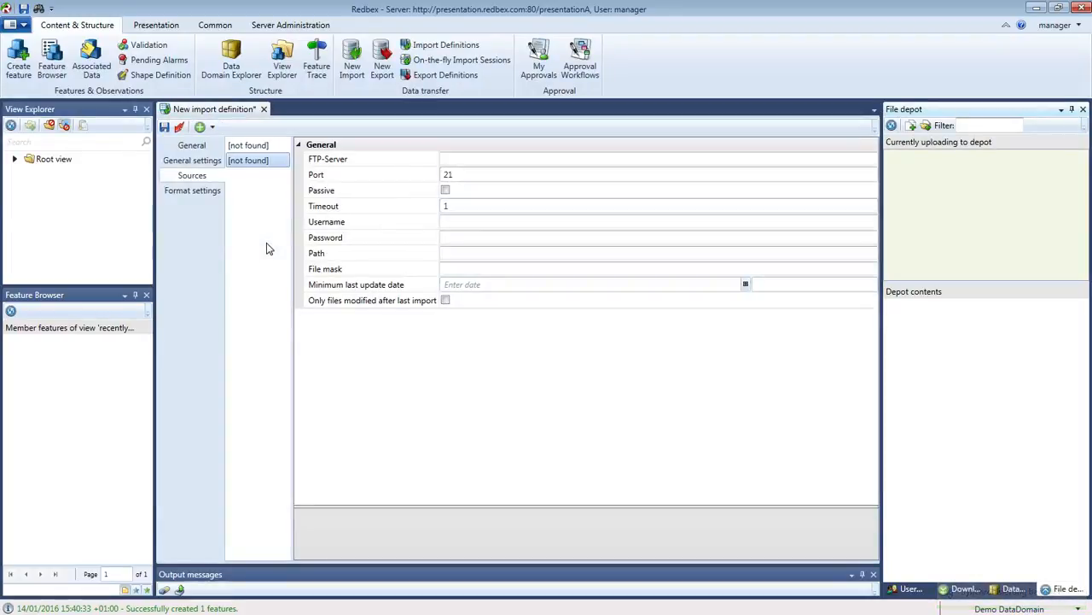
pyautogui.click(459, 160)
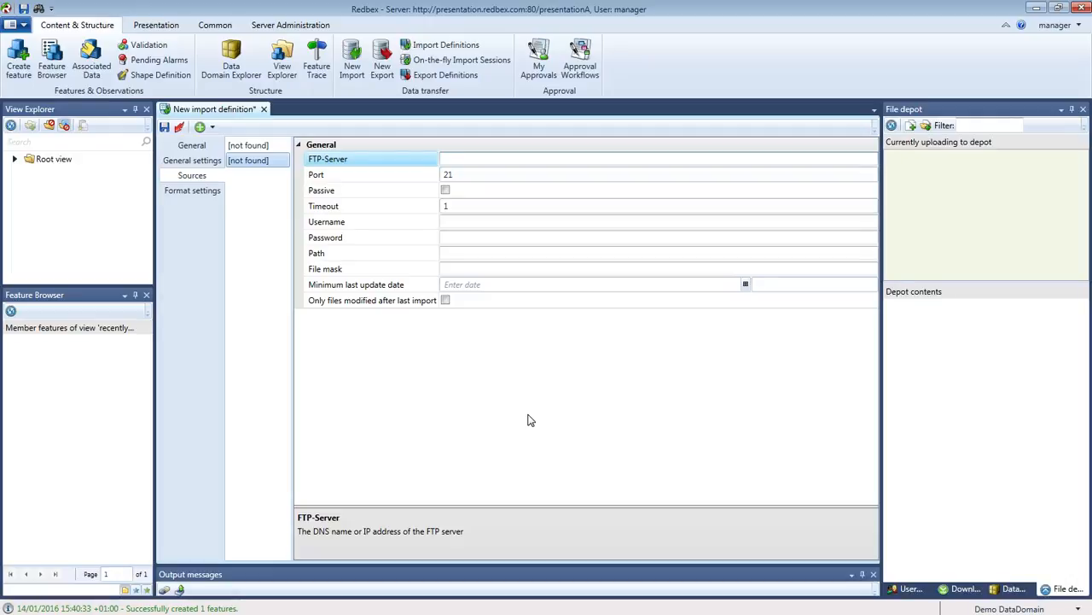
pyautogui.write('www.myftp.com')
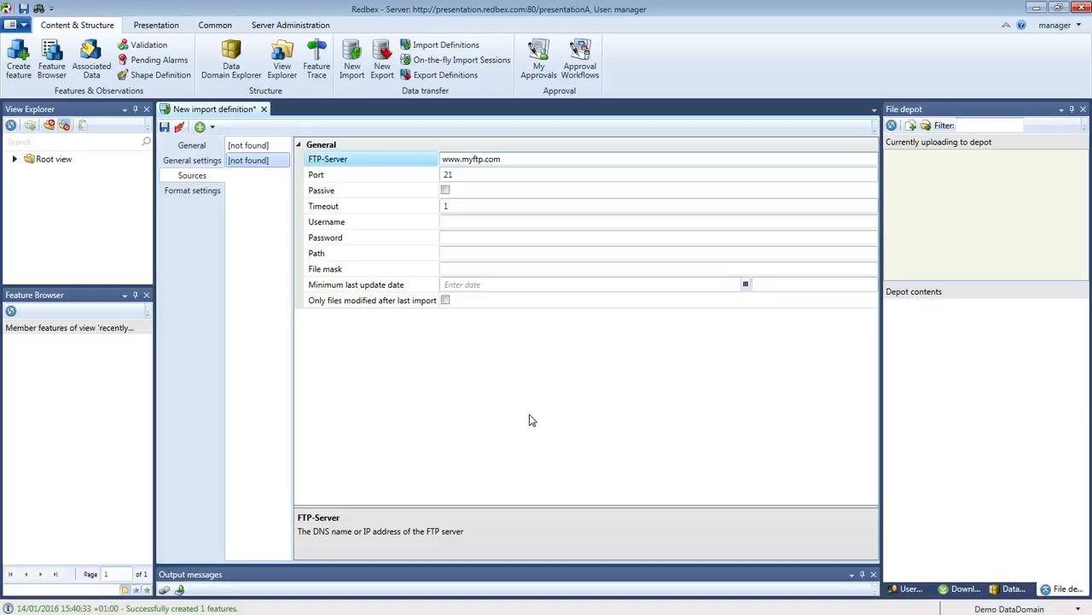
pyautogui.click(447, 221)
pyautogui.write('sdfs')
pyautogui.click(461, 236)
pyautogui.write('sdfsdf')
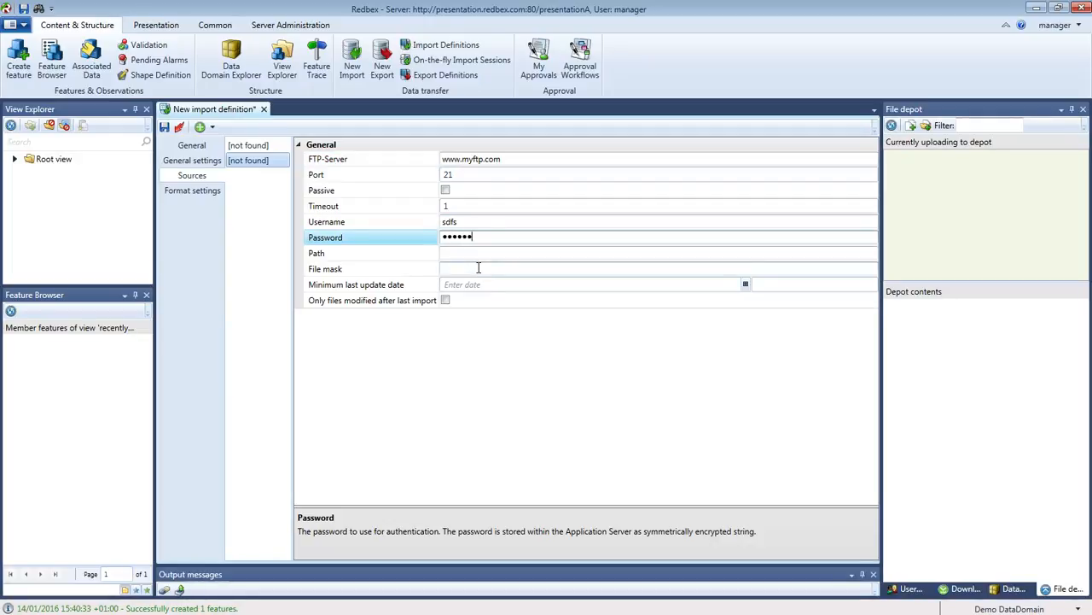
# Delete the FTP server, username and password entries again.
pyautogui.moveTo(475, 238); pyautogui.dragTo(410, 218)
pyautogui.press('BackSpace')
pyautogui.press('BackSpace')
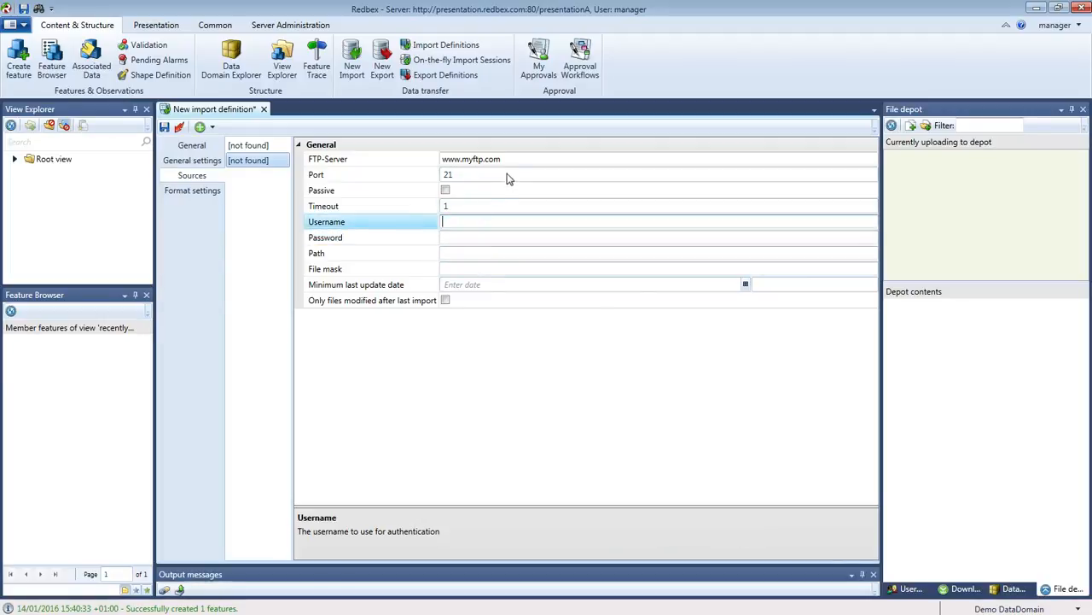
pyautogui.click(402, 158)
pyautogui.press('BackSpace')
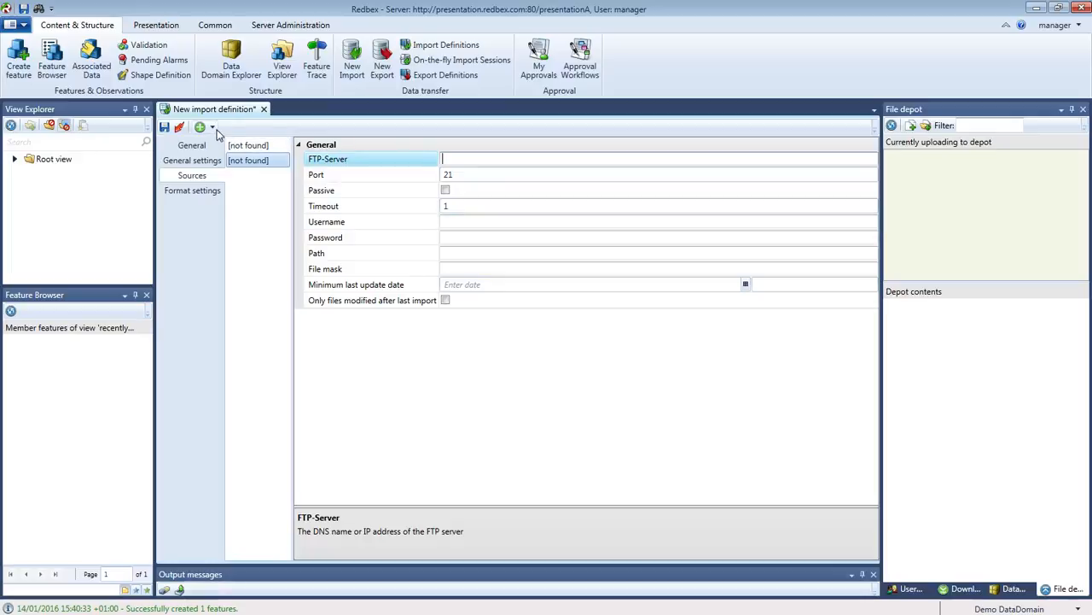
# Add a folder path source and view the help for its Path setting.
pyautogui.click(213, 127)
pyautogui.click(205, 180)
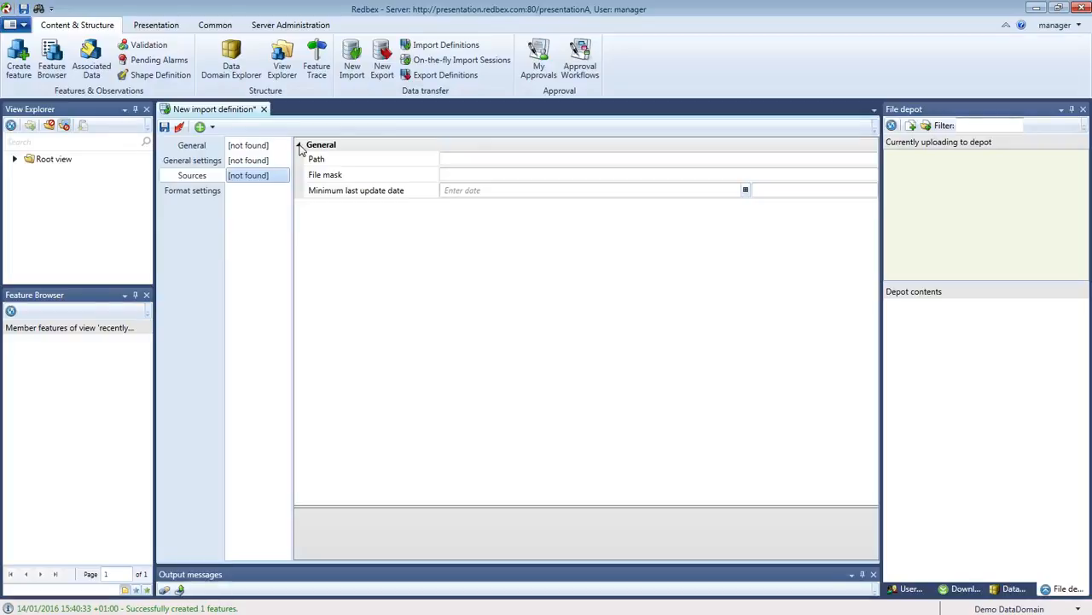
pyautogui.click(468, 158)
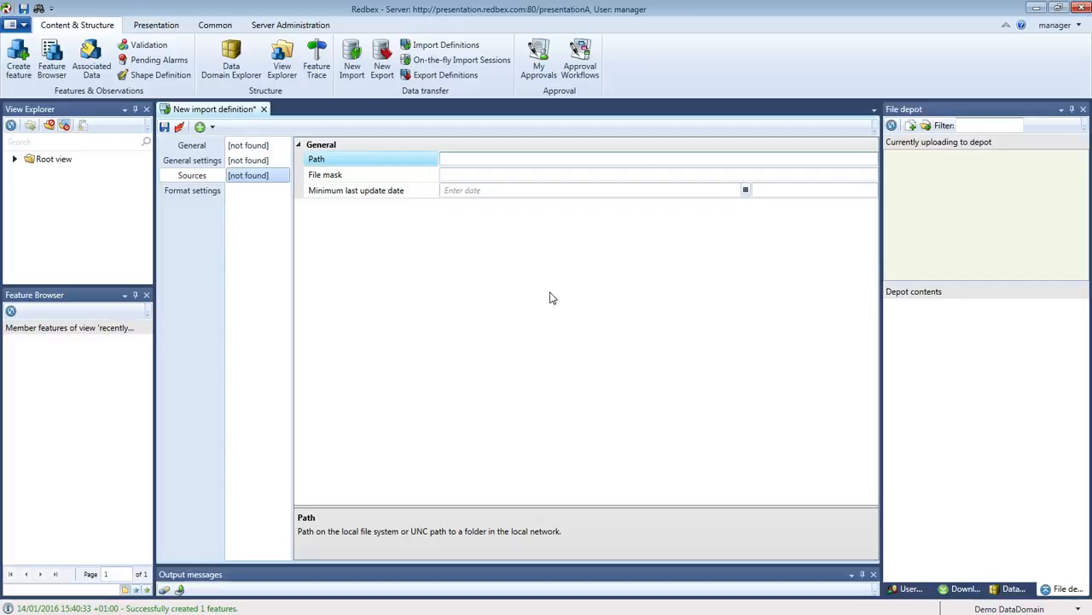
# Delete the third and second sources so only the file-upload source remains, then view Format settings.
pyautogui.rightClick(266, 178)
pyautogui.click(247, 187)
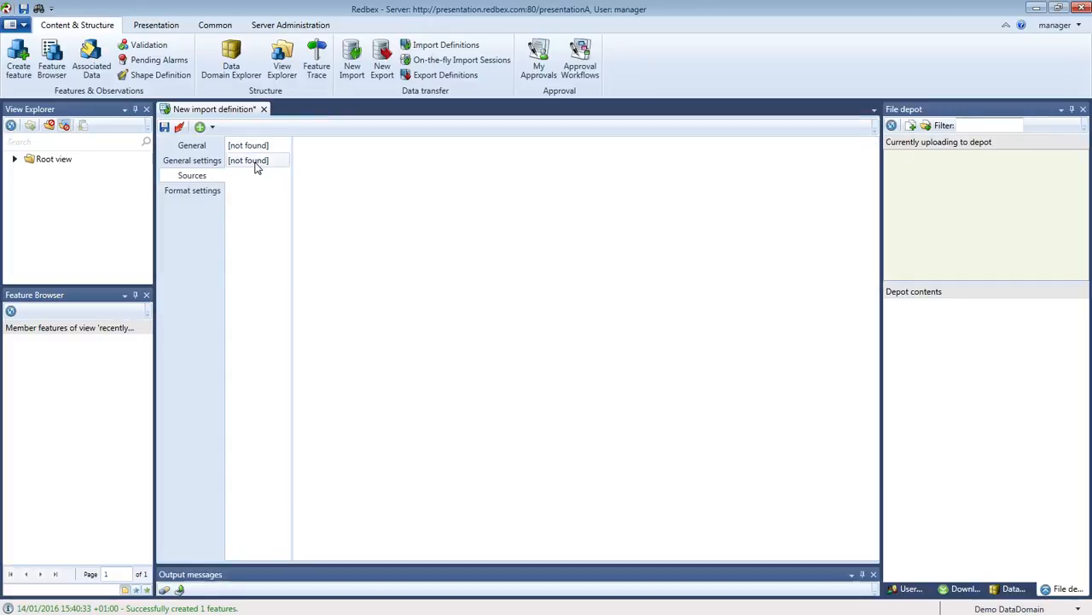
pyautogui.rightClick(256, 164)
pyautogui.click(246, 174)
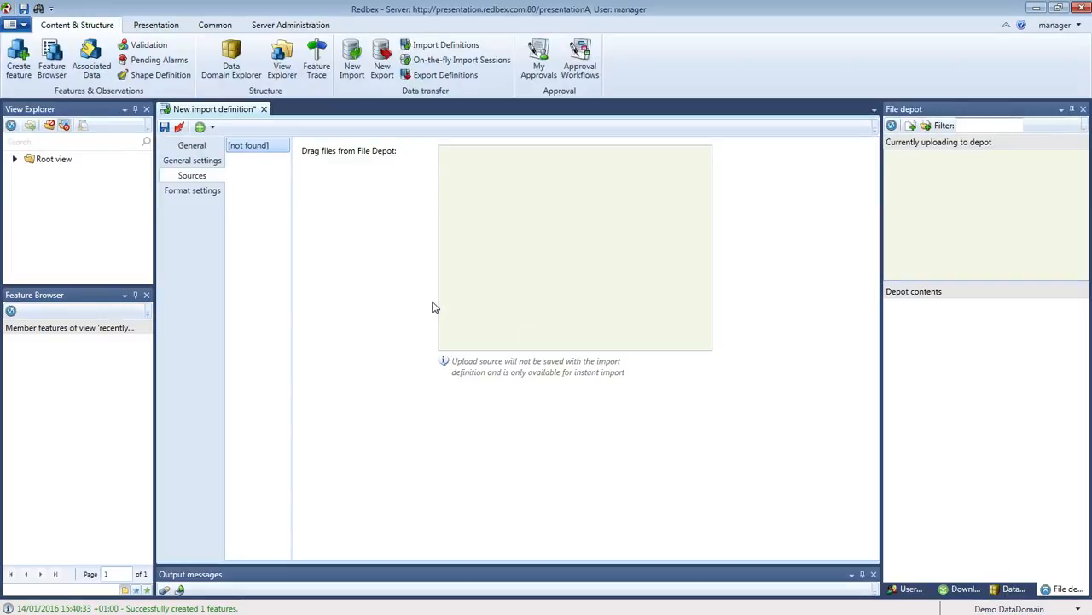
pyautogui.click(205, 193)
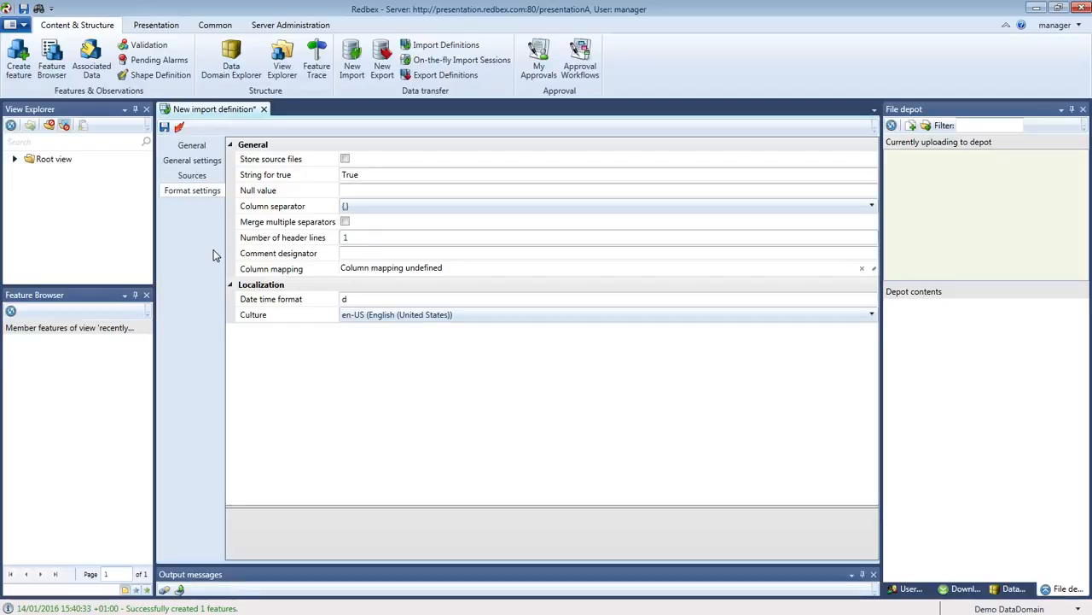
pyautogui.click(269, 162)
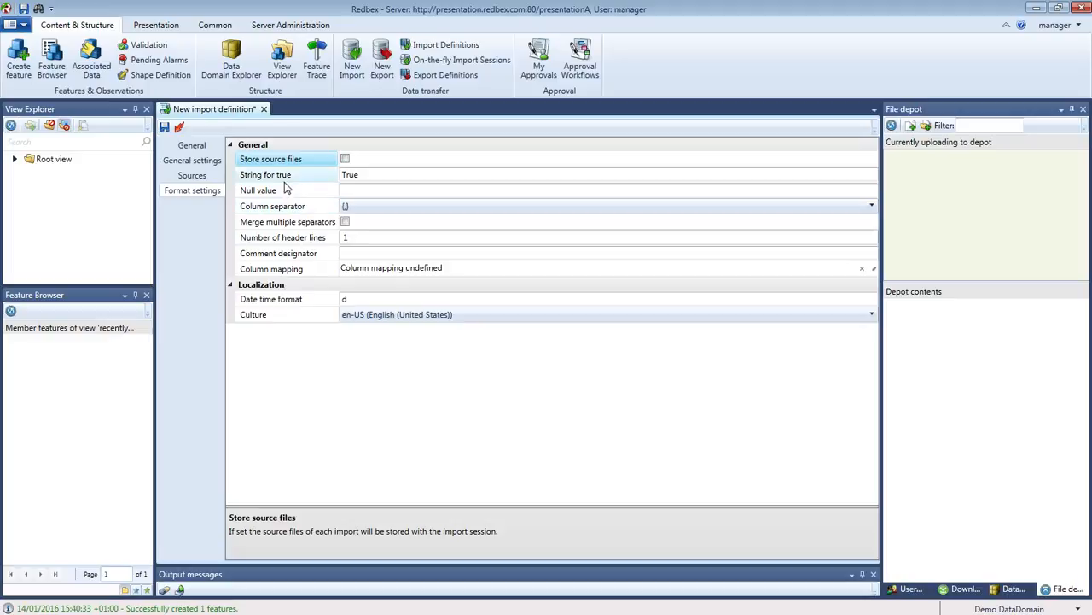
pyautogui.click(292, 179)
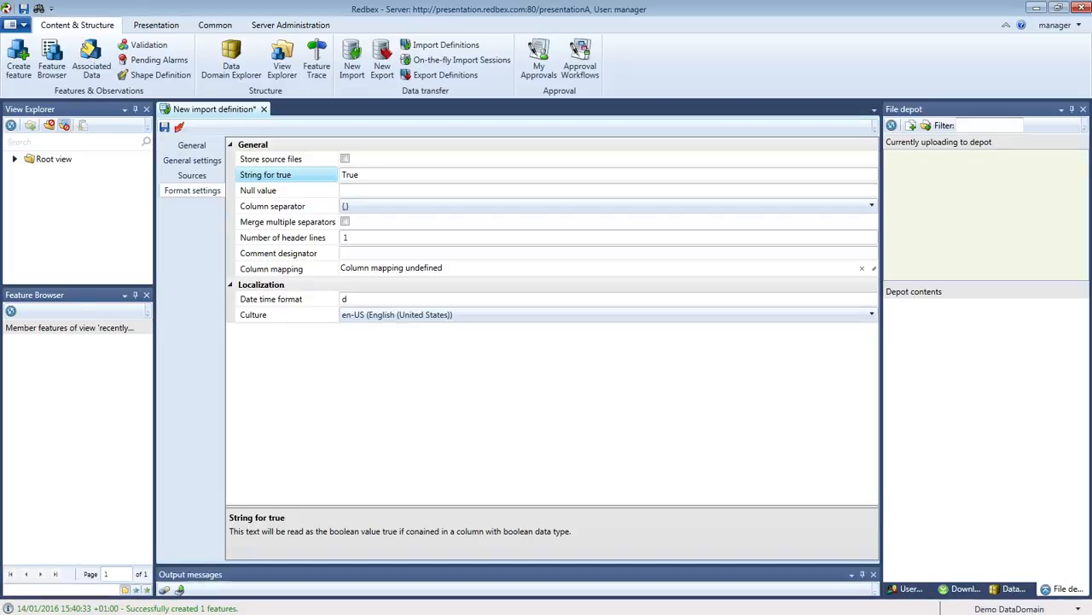
# Compare the false and true values in Metodata Example.txt, then move Notepad++ aside.
pyautogui.moveTo(0, 0); pyautogui.dragTo(601, 85)
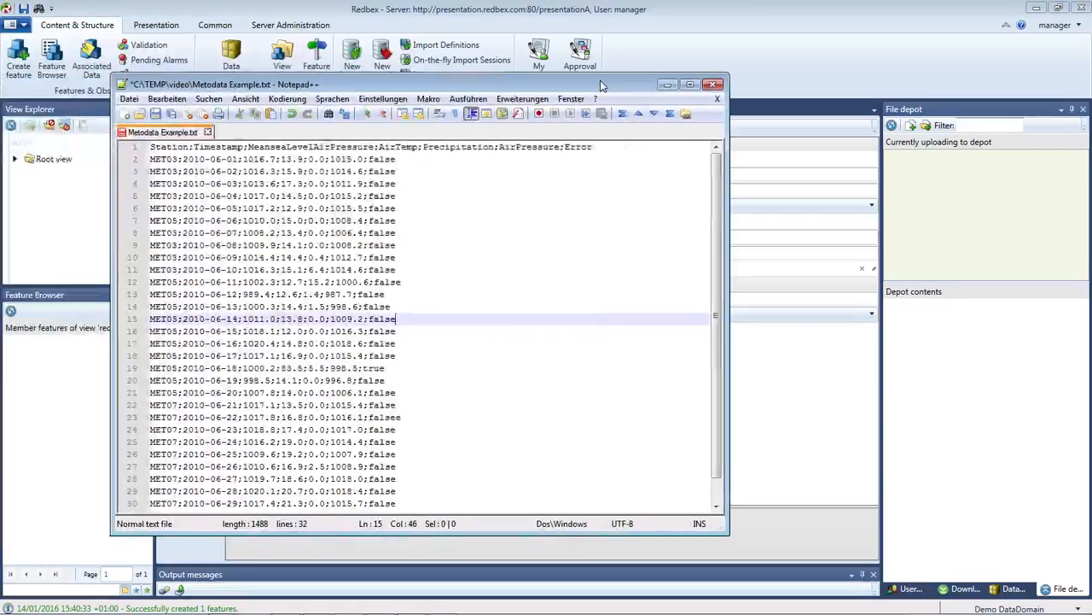
pyautogui.doubleClick(578, 148)
pyautogui.click(525, 211)
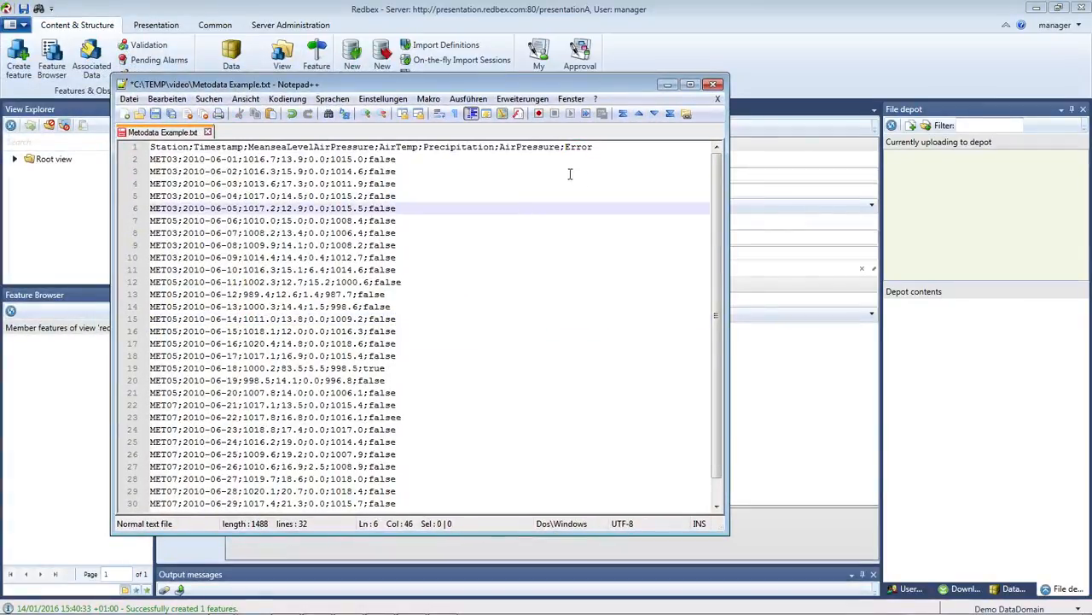
pyautogui.click(369, 160)
pyautogui.moveTo(369, 159); pyautogui.dragTo(396, 160)
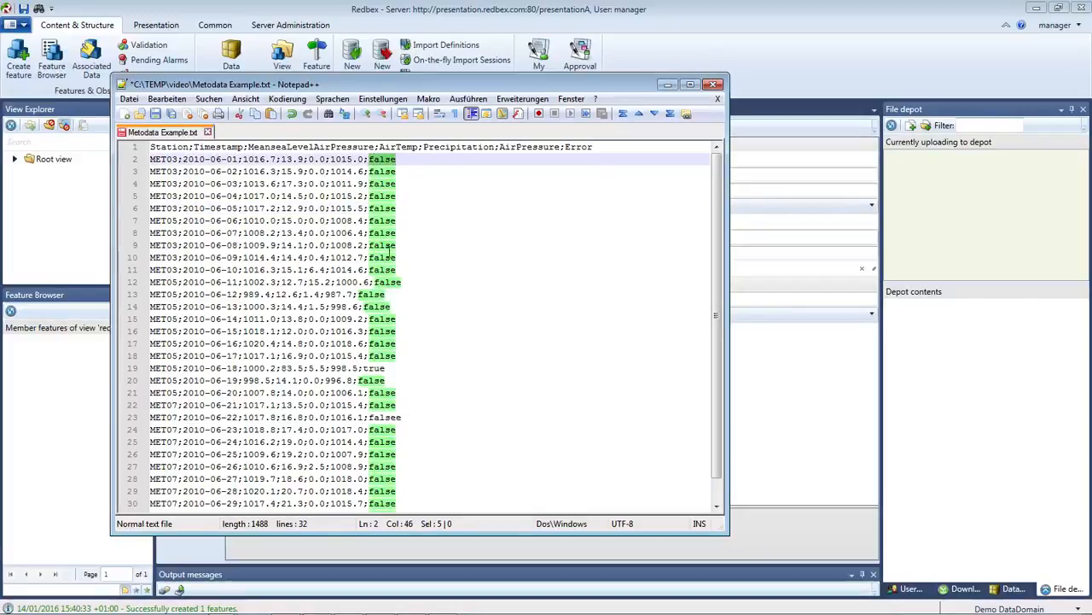
pyautogui.doubleClick(374, 368)
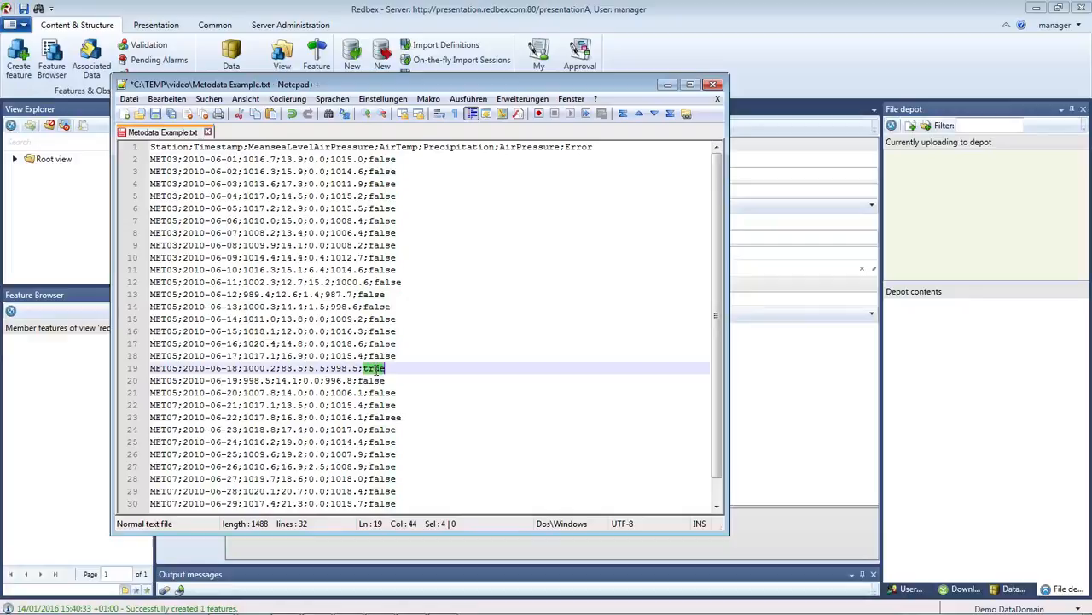
pyautogui.click(417, 384)
pyautogui.moveTo(460, 86); pyautogui.dragTo(0, 7)
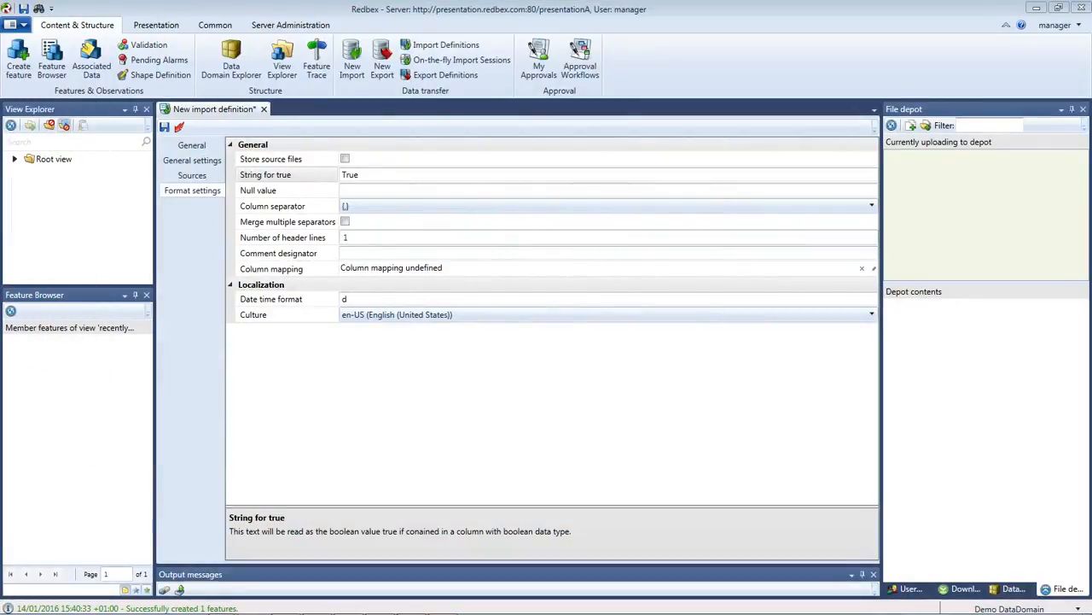
# Set the String for true value to lowercase 'true'.
pyautogui.click(343, 176)
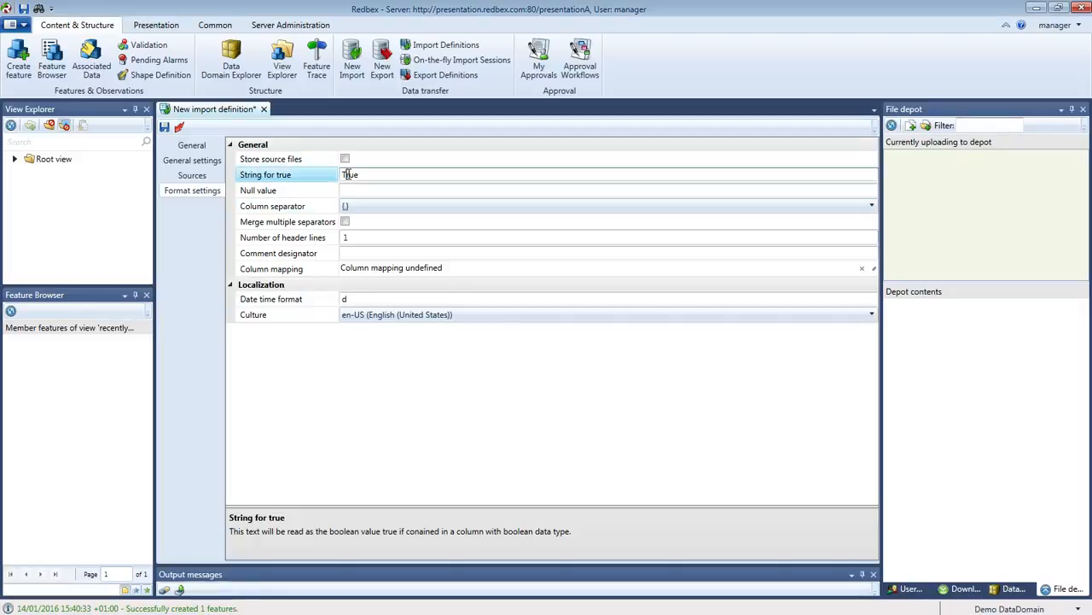
pyautogui.write('t')
pyautogui.press('BackSpace')
pyautogui.press('BackSpace')
pyautogui.press('BackSpace')
pyautogui.press('BackSpace')
pyautogui.write('1')
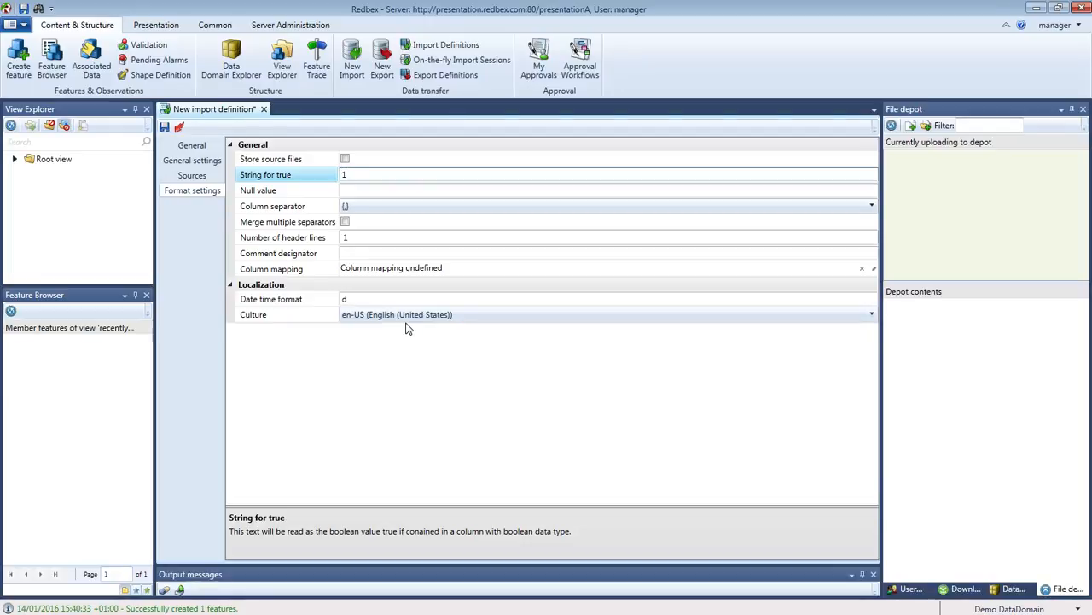
pyautogui.press('BackSpace')
pyautogui.write('0')
pyautogui.write('true')
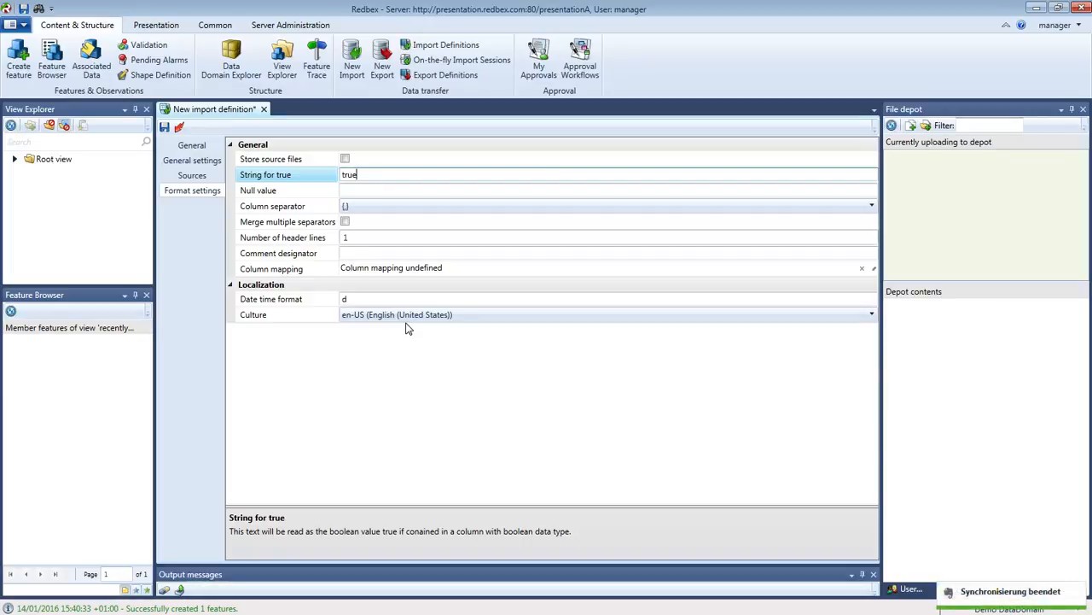
# Leave the Null value empty after trying n/a and -999.9999.
pyautogui.click(382, 190)
pyautogui.write('n/a')
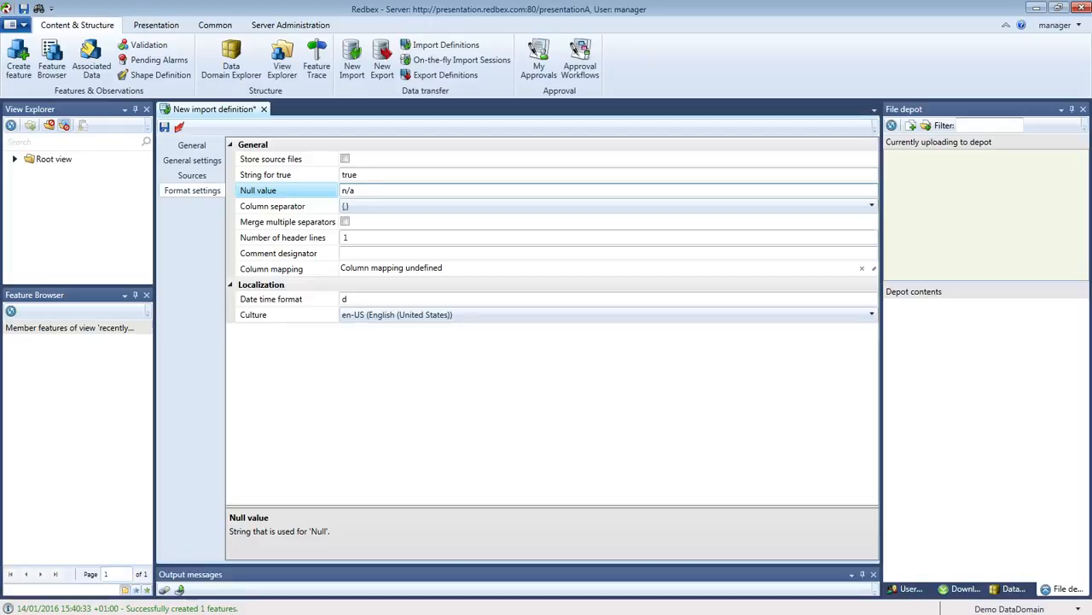
pyautogui.press('BackSpace')
pyautogui.press('BackSpace')
pyautogui.press('BackSpace')
pyautogui.write('-999.9999')
pyautogui.press('BackSpace')
pyautogui.press('BackSpace')
pyautogui.press('BackSpace')
pyautogui.press('BackSpace')
pyautogui.press('BackSpace')
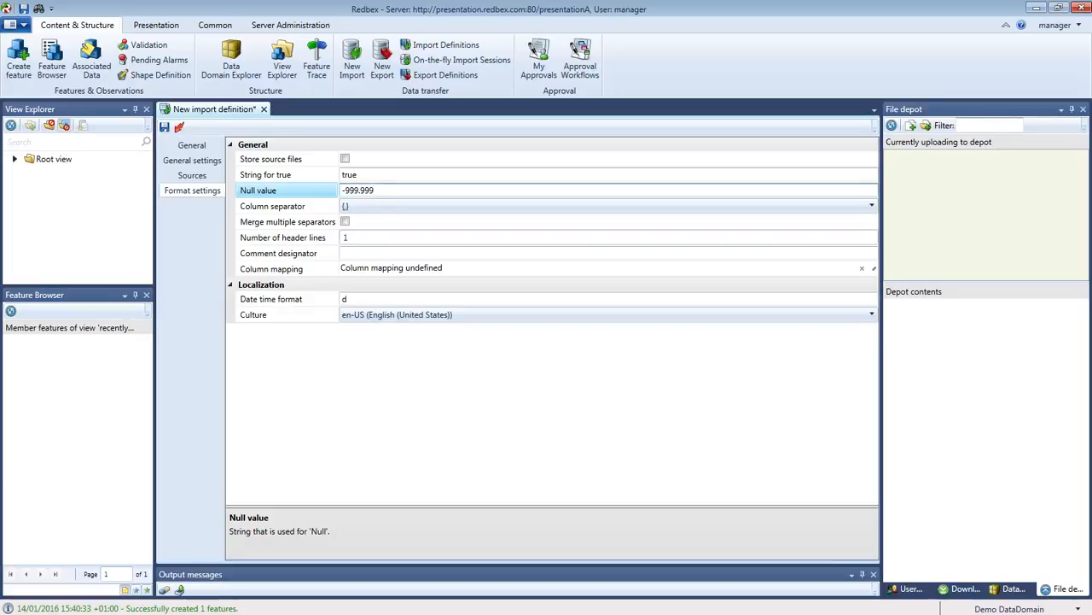
pyautogui.press('BackSpace')
pyautogui.press('BackSpace')
pyautogui.press('BackSpace')
pyautogui.press('BackSpace')
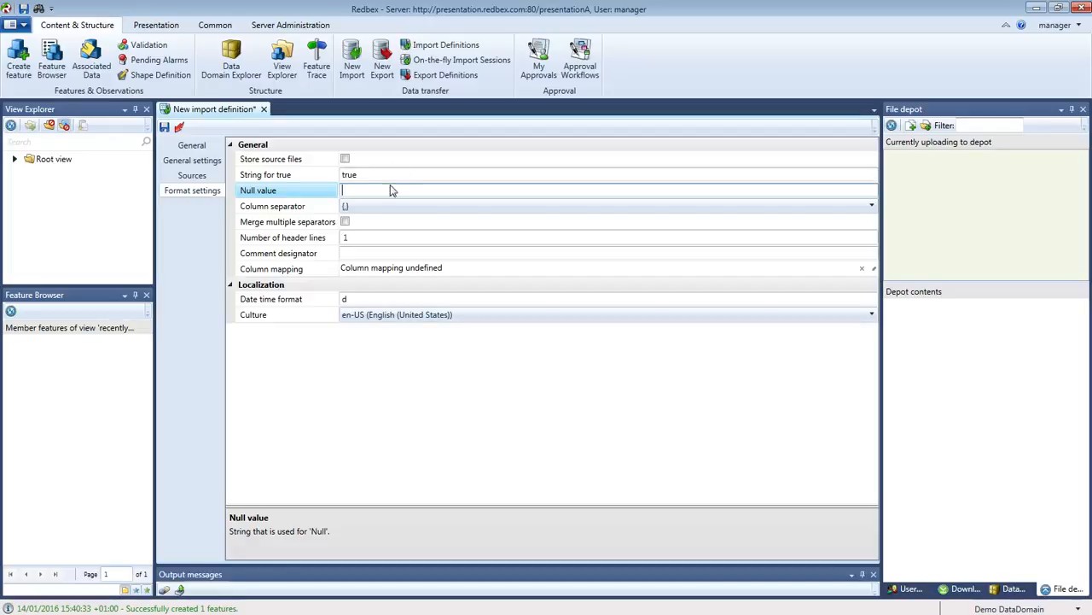
pyautogui.click(282, 206)
pyautogui.moveTo(0, 0); pyautogui.dragTo(486, 99)
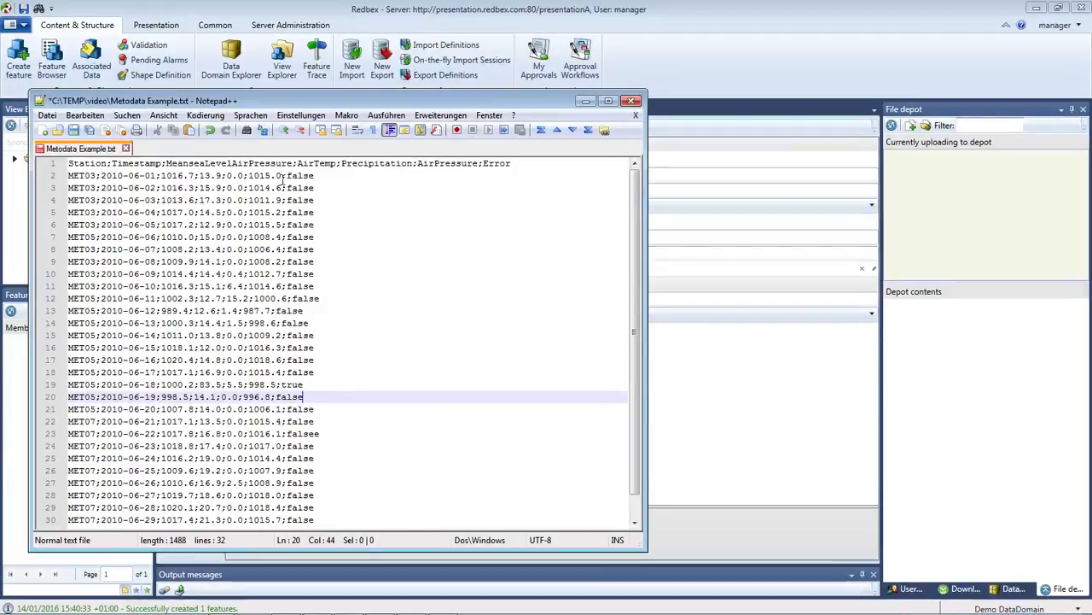
pyautogui.moveTo(279, 176); pyautogui.dragTo(284, 176)
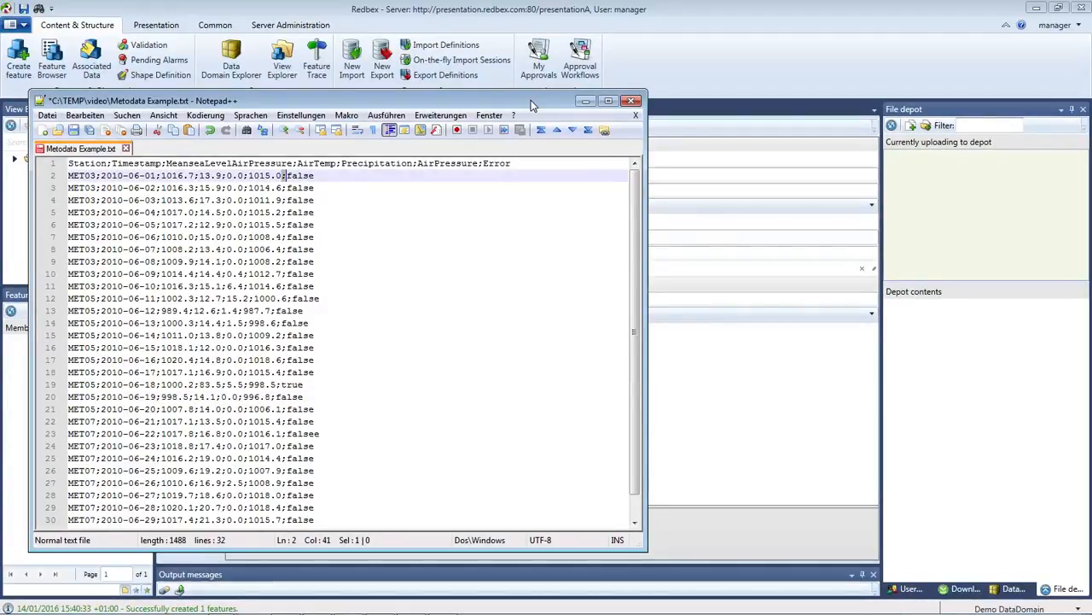
pyautogui.moveTo(530, 105); pyautogui.dragTo(119, 4)
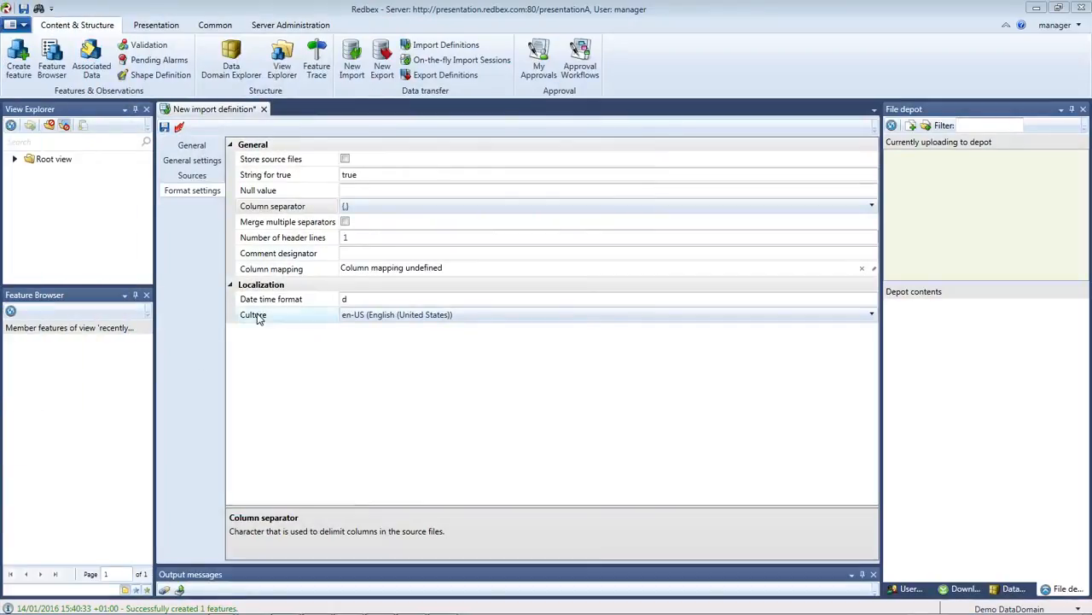
# Choose semicolon {;} as the column separator and keep Number of header lines at 1.
pyautogui.click(360, 208)
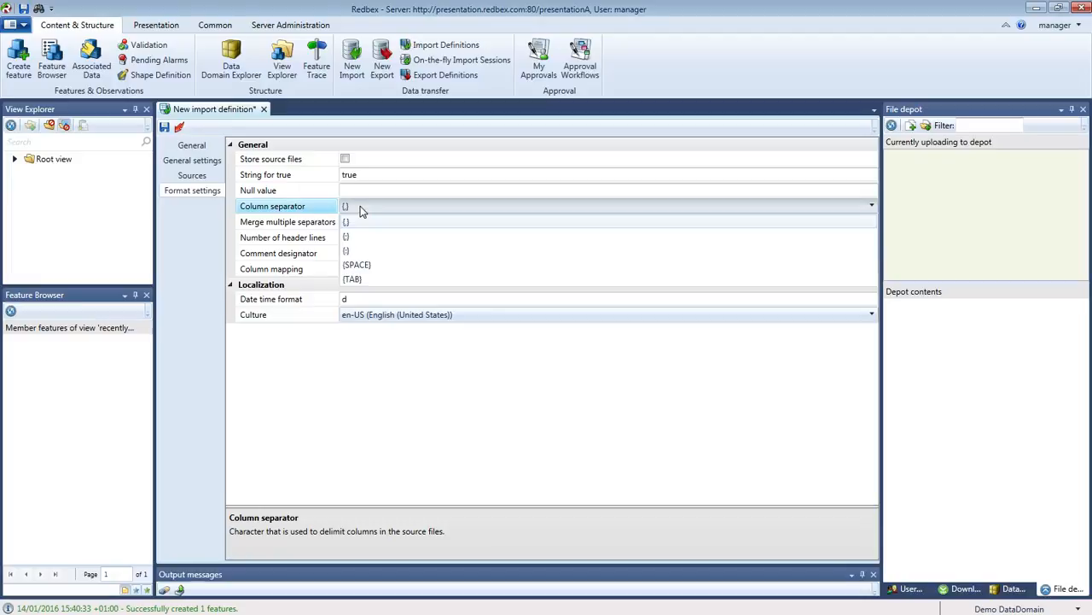
pyautogui.click(355, 237)
pyautogui.click(362, 374)
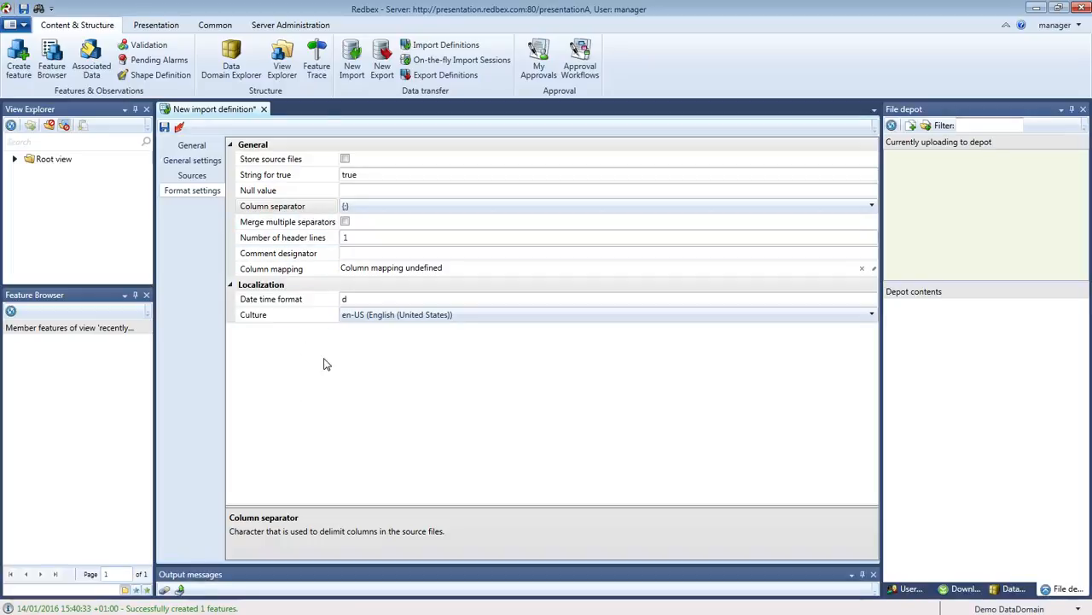
pyautogui.click(287, 237)
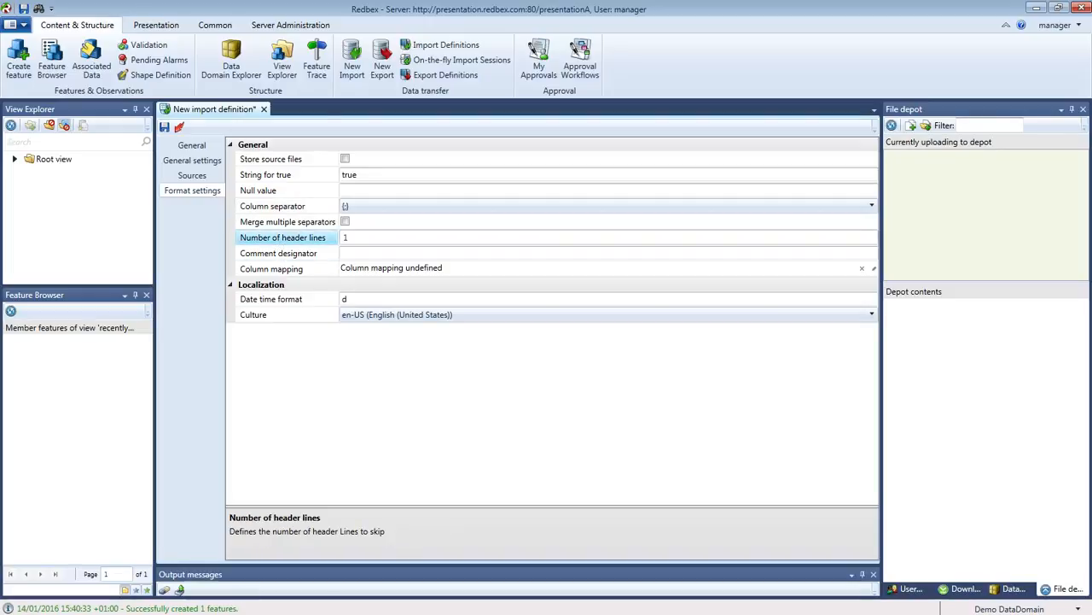
pyautogui.moveTo(0, 458); pyautogui.dragTo(522, 358)
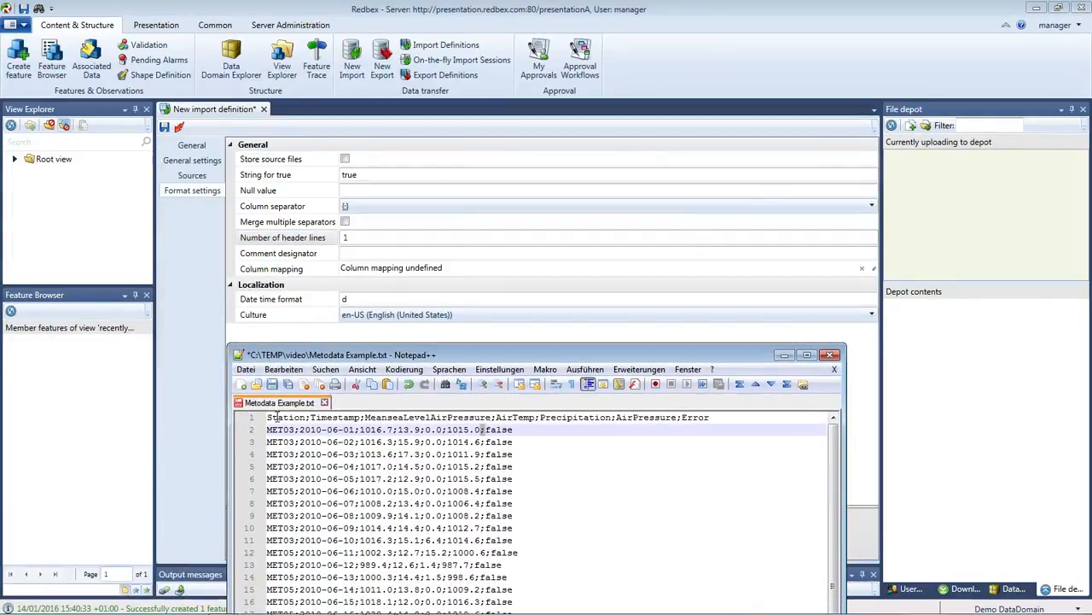
pyautogui.moveTo(592, 356); pyautogui.dragTo(273, 376)
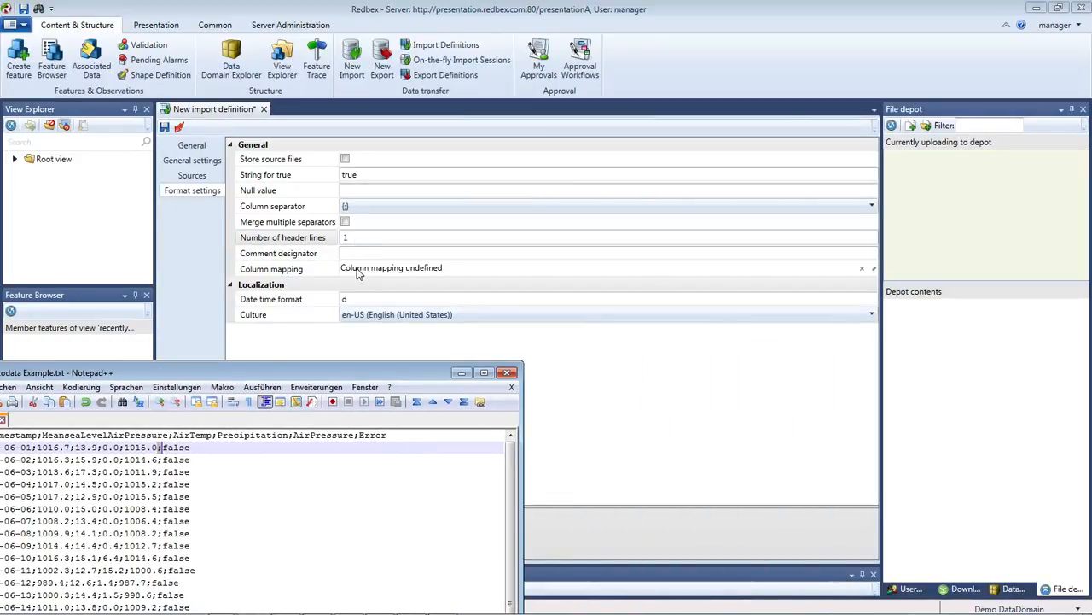
pyautogui.click(270, 259)
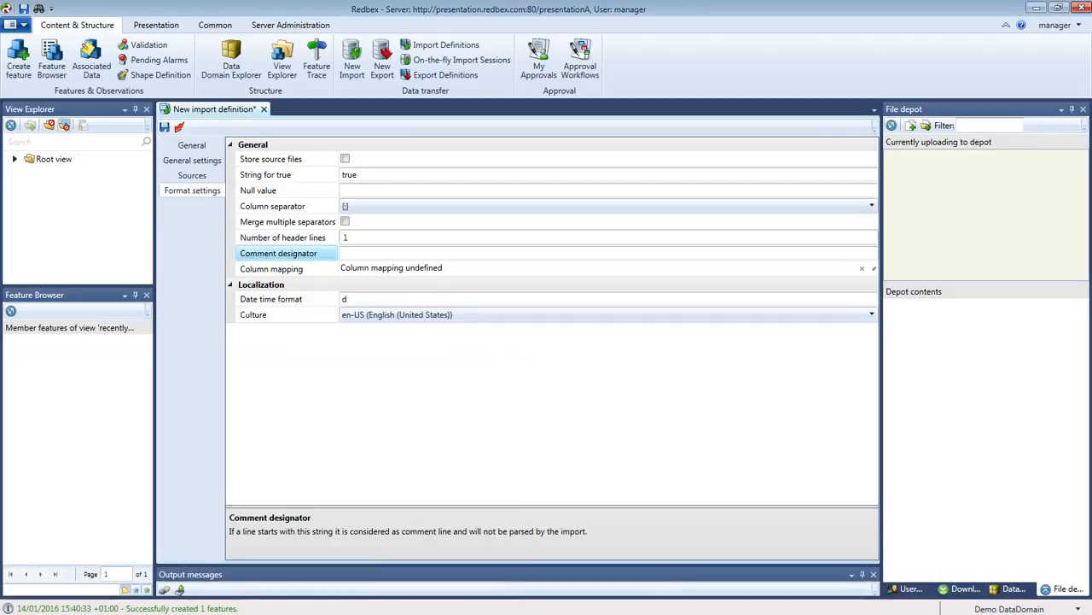
# Select the Column mapping row and launch its 'Add or edit column mapping' editor.
pyautogui.hotkey('alt', 'Tab')
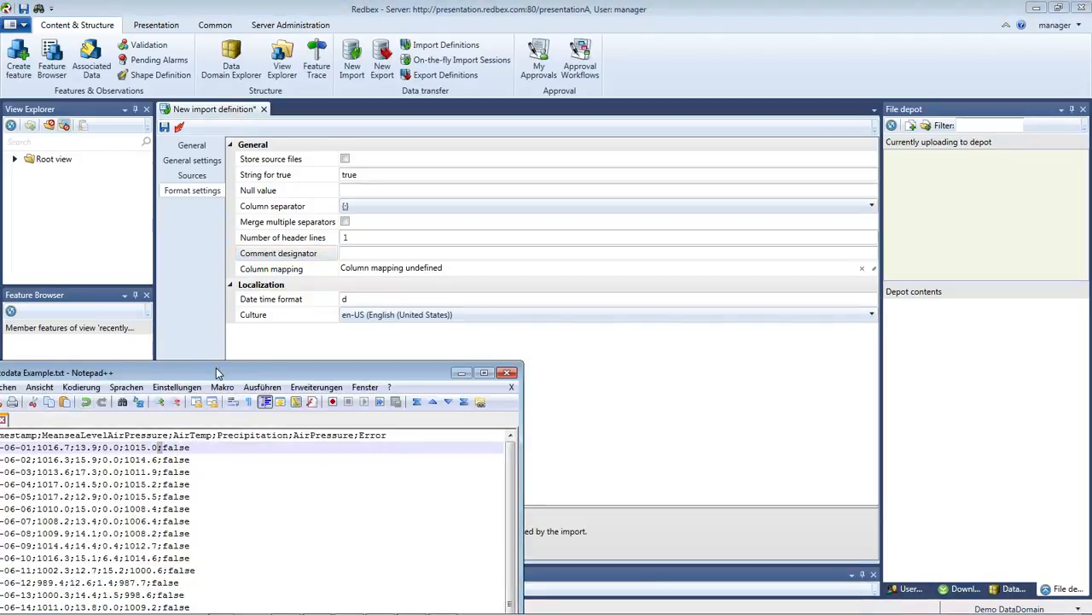
pyautogui.moveTo(217, 368); pyautogui.dragTo(0, 86)
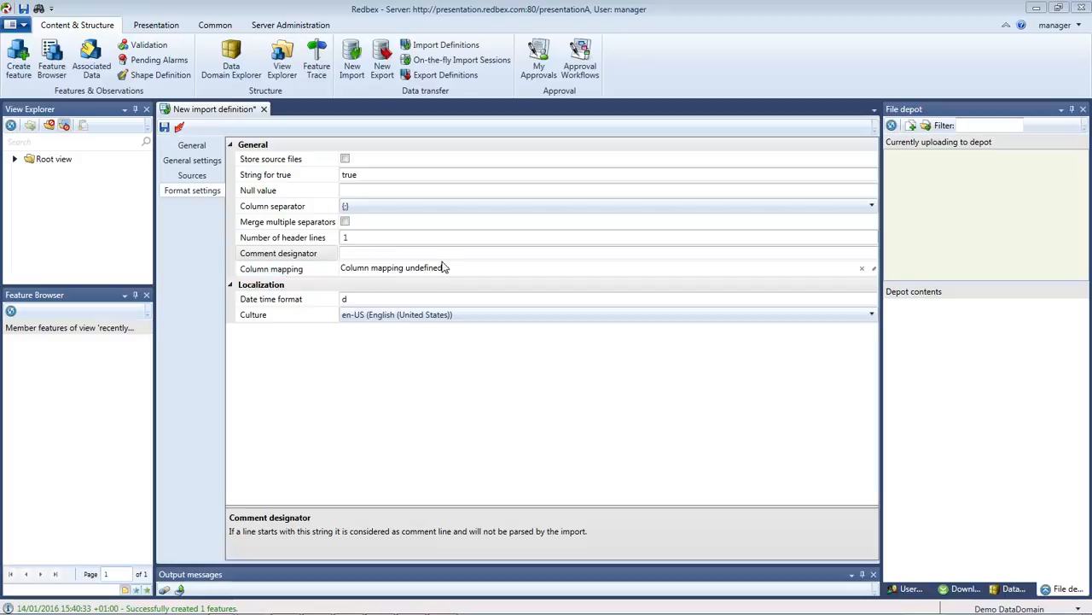
pyautogui.click(295, 272)
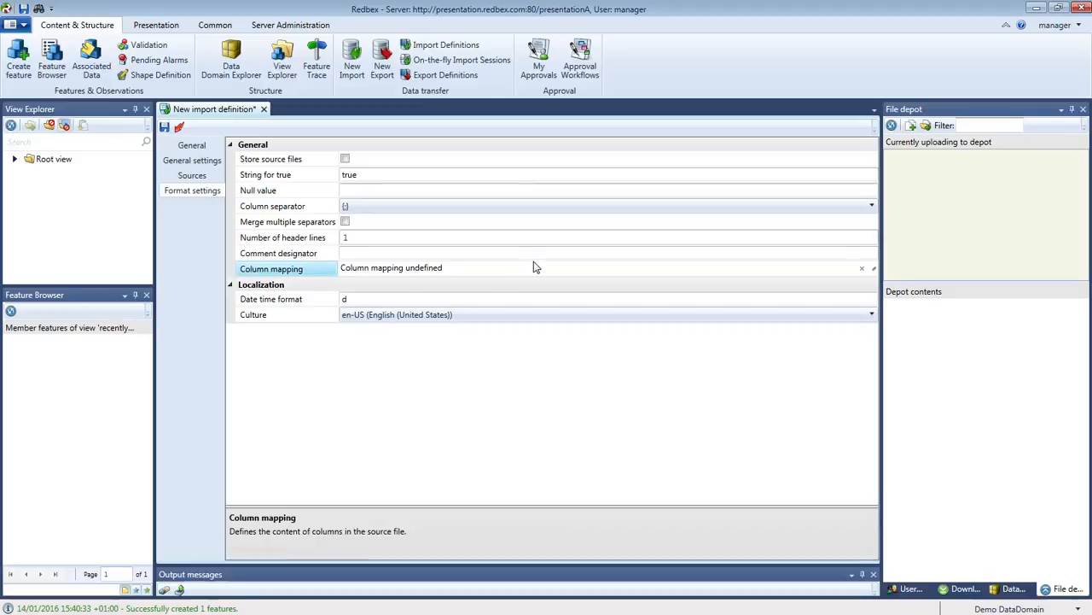
pyautogui.click(874, 270)
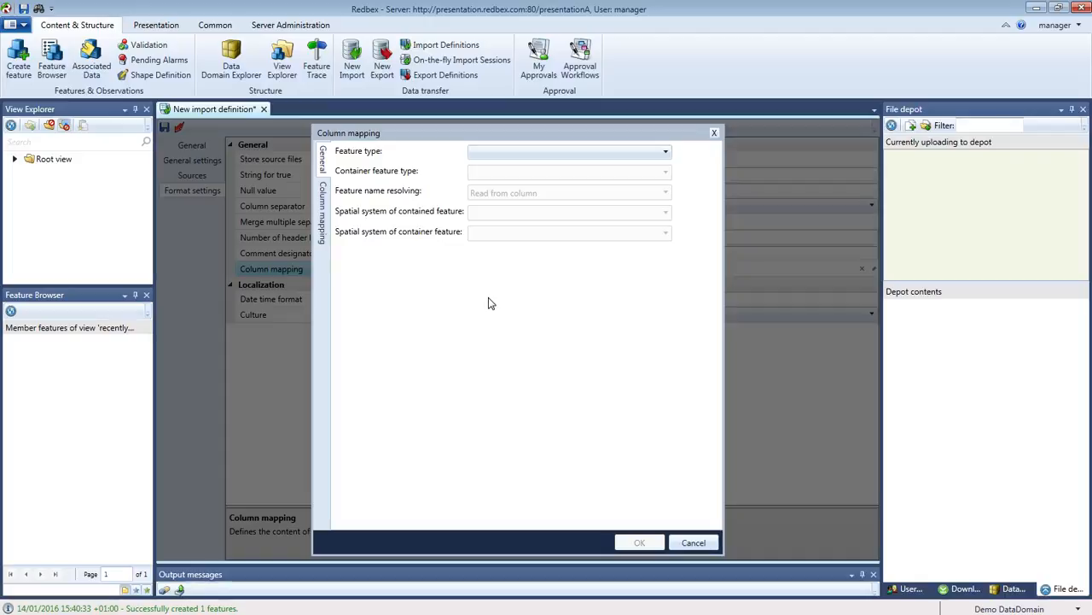
# Choose Meteorological Situation from the Feature type list of the column mapping.
pyautogui.click(665, 156)
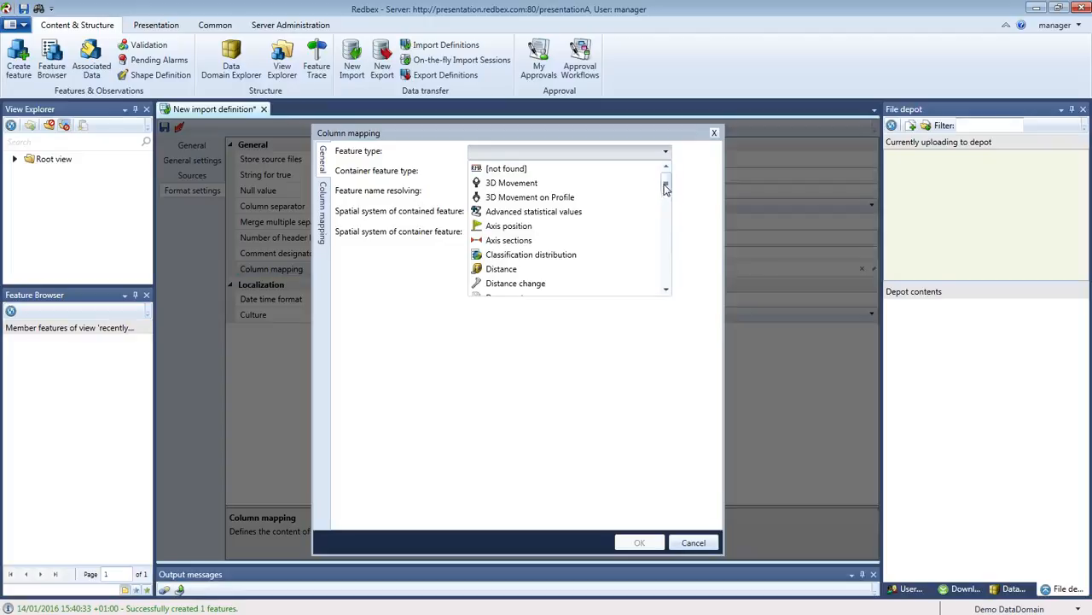
pyautogui.click(666, 291)
pyautogui.click(667, 291)
pyautogui.click(667, 291)
pyautogui.click(666, 292)
pyautogui.click(667, 291)
pyautogui.click(666, 291)
pyautogui.click(666, 291)
pyautogui.click(667, 291)
pyautogui.click(666, 291)
pyautogui.click(667, 291)
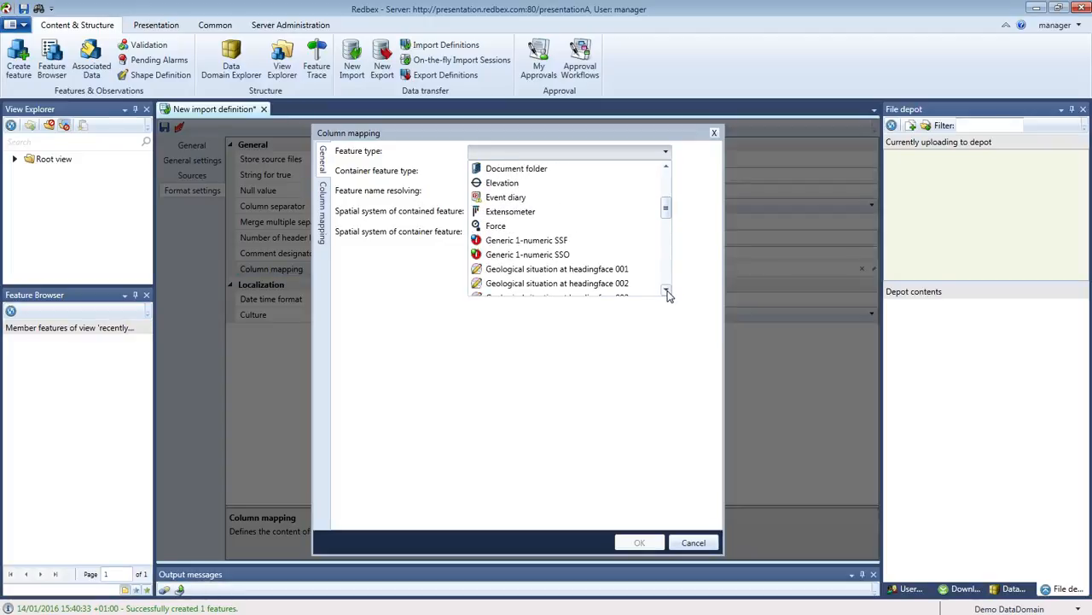
pyautogui.click(666, 291)
pyautogui.click(666, 291)
pyautogui.click(667, 291)
pyautogui.click(667, 291)
pyautogui.click(667, 291)
pyautogui.click(667, 291)
pyautogui.click(666, 291)
pyautogui.click(667, 291)
pyautogui.scroll(-1, 595, 282)
pyautogui.scroll(-1, 595, 282)
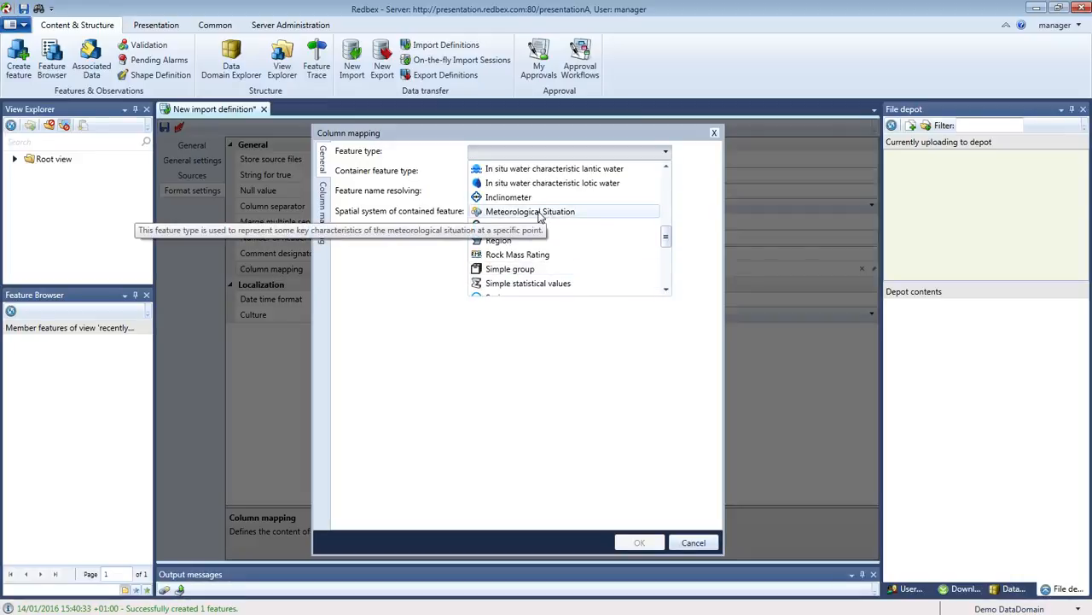
pyautogui.click(543, 213)
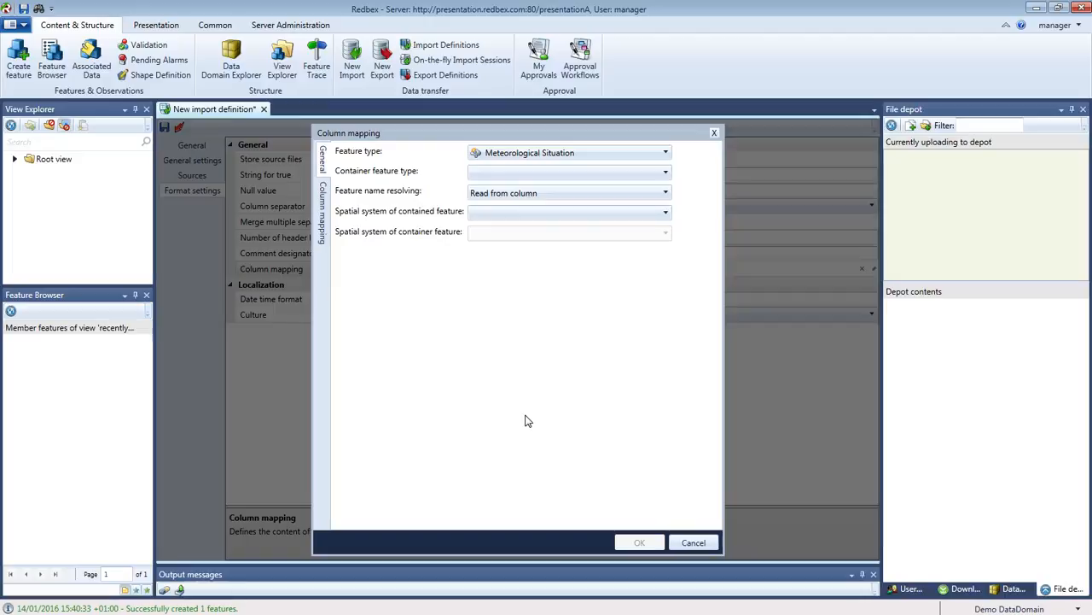
pyautogui.moveTo(0, 69); pyautogui.dragTo(470, 106)
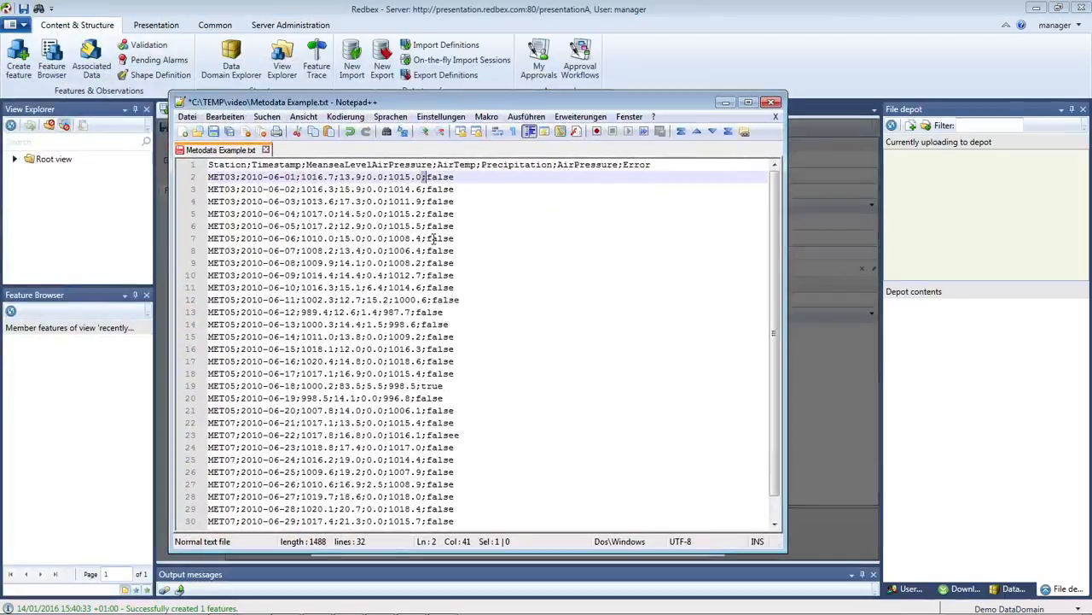
pyautogui.doubleClick(235, 165)
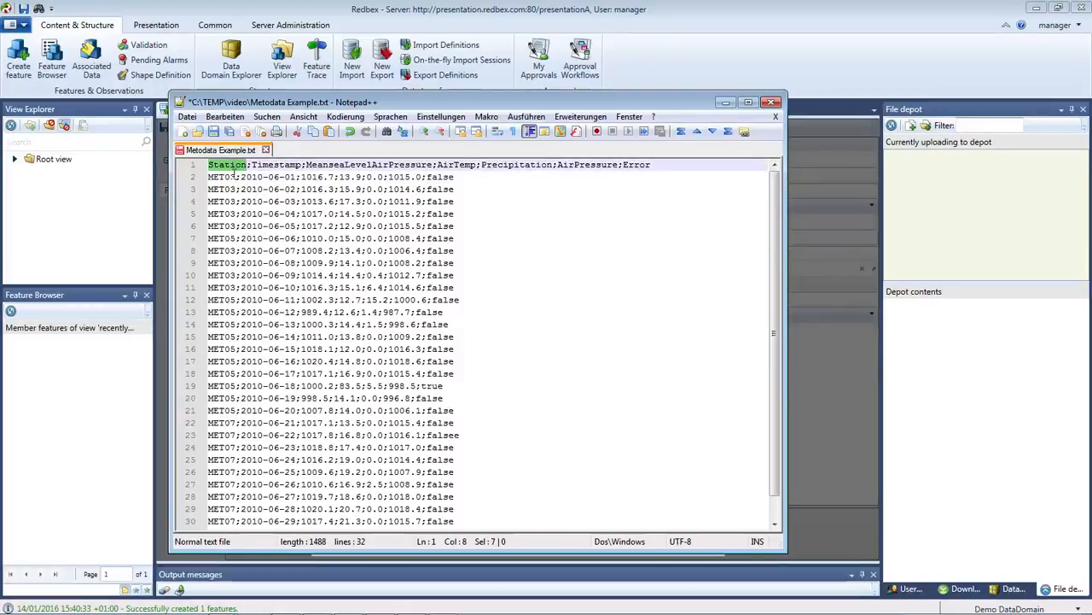
pyautogui.moveTo(236, 176); pyautogui.dragTo(208, 176)
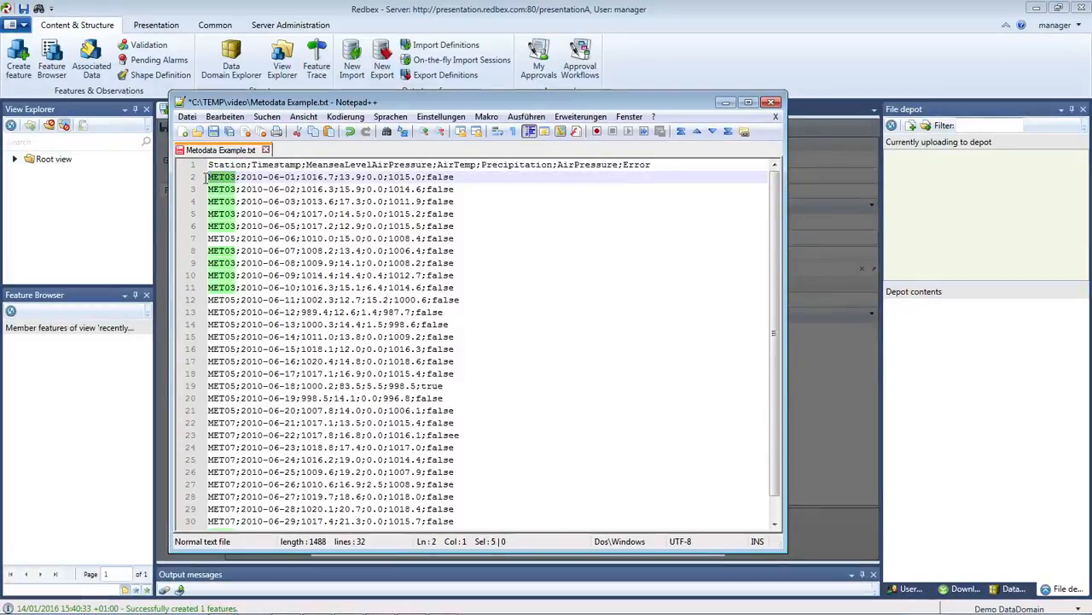
pyautogui.moveTo(235, 239); pyautogui.dragTo(207, 239)
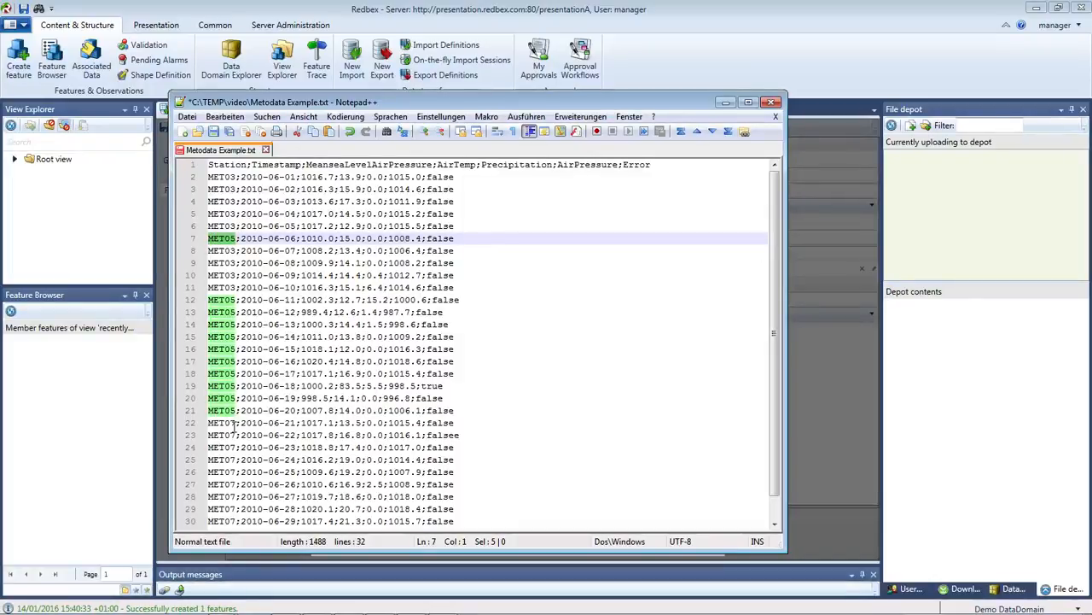
pyautogui.moveTo(237, 422); pyautogui.dragTo(207, 422)
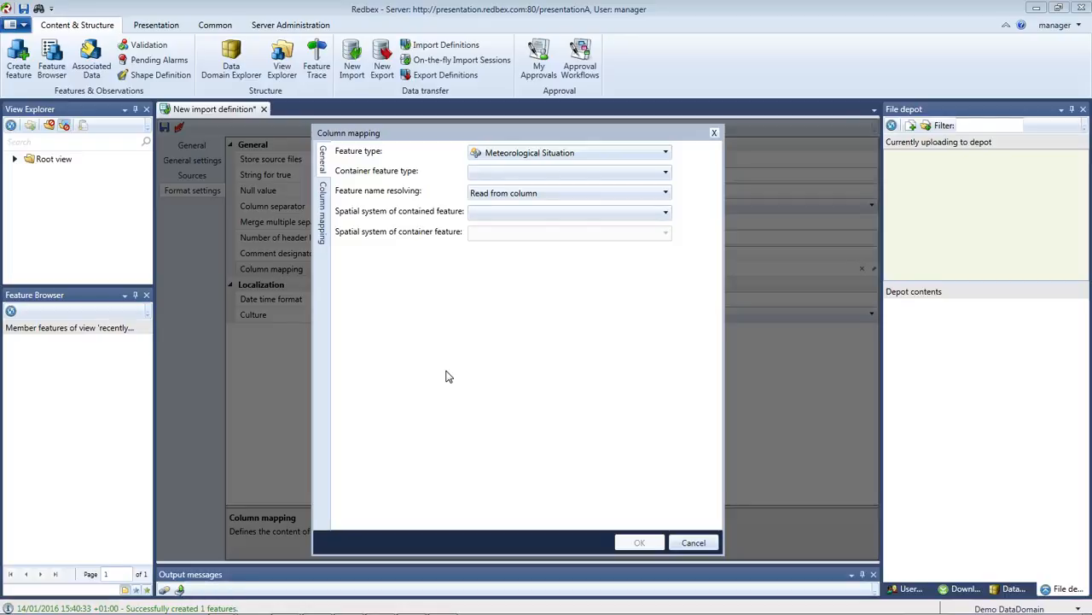
pyautogui.click(667, 174)
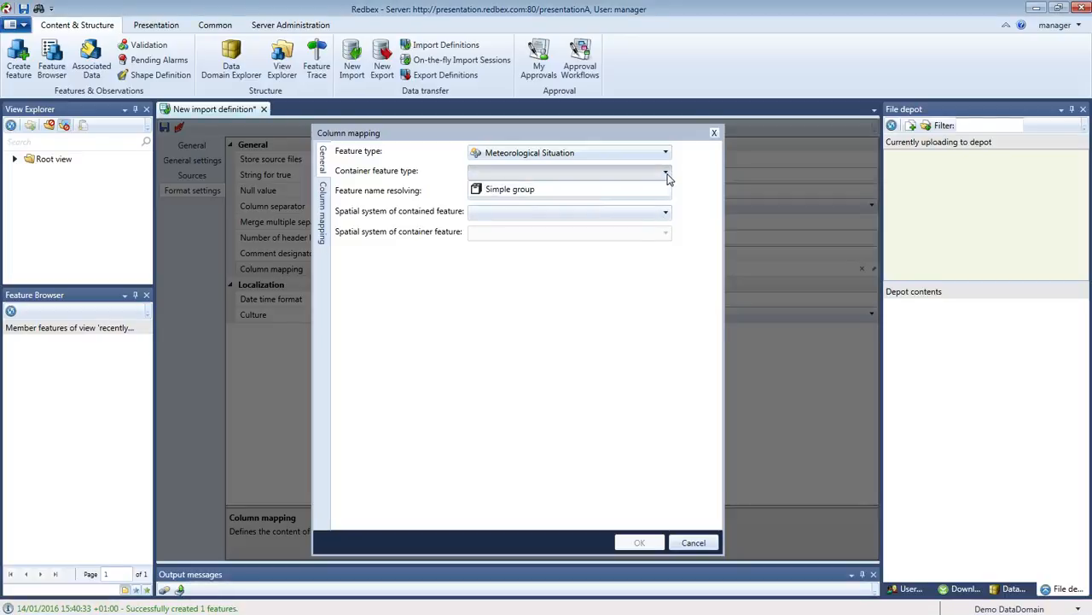
pyautogui.click(550, 191)
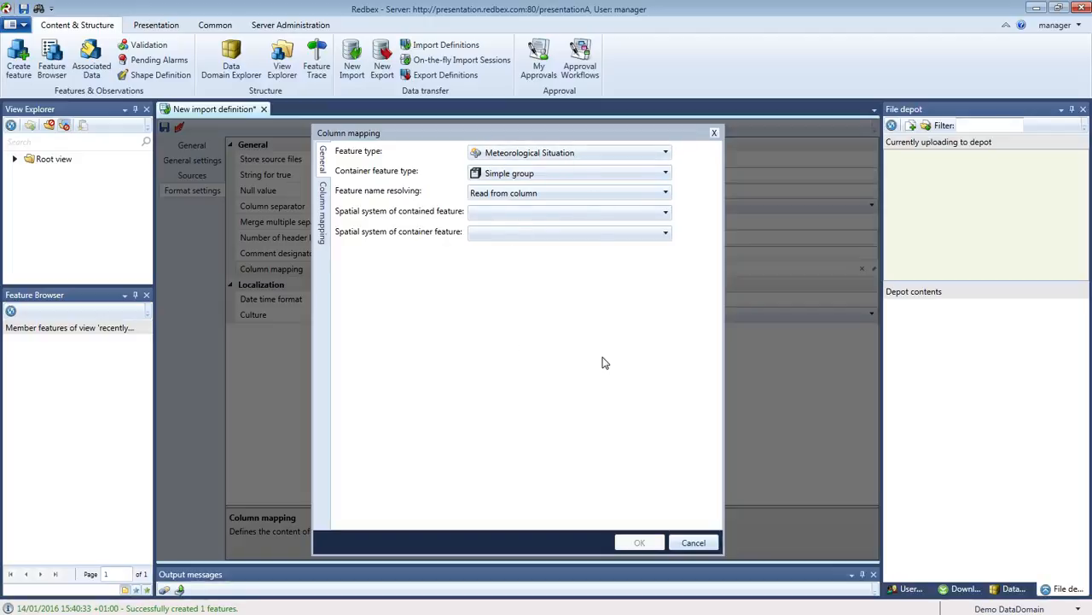
pyautogui.click(669, 175)
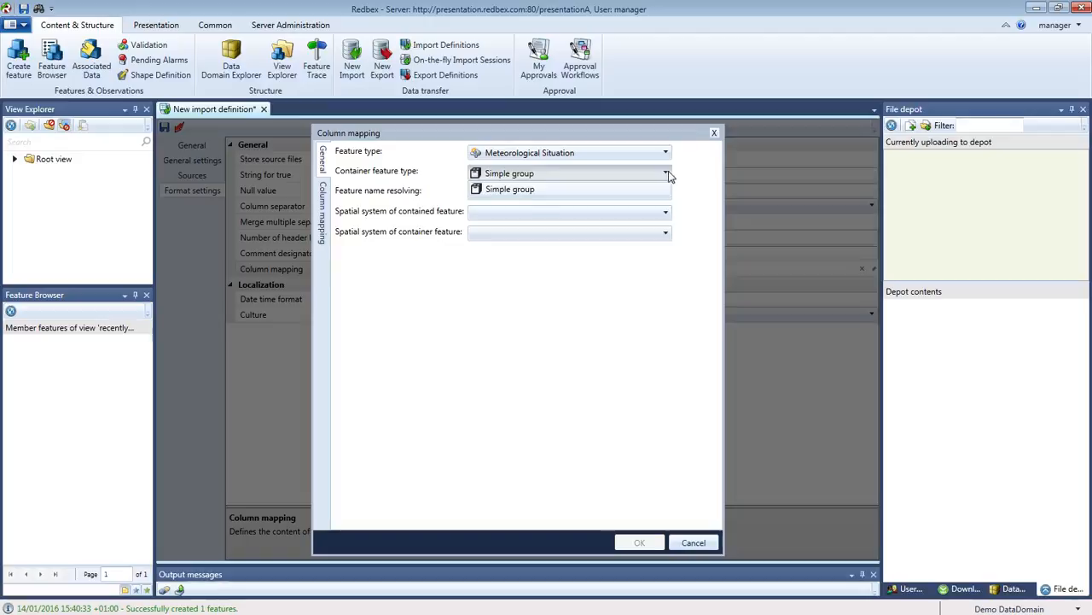
pyautogui.click(674, 176)
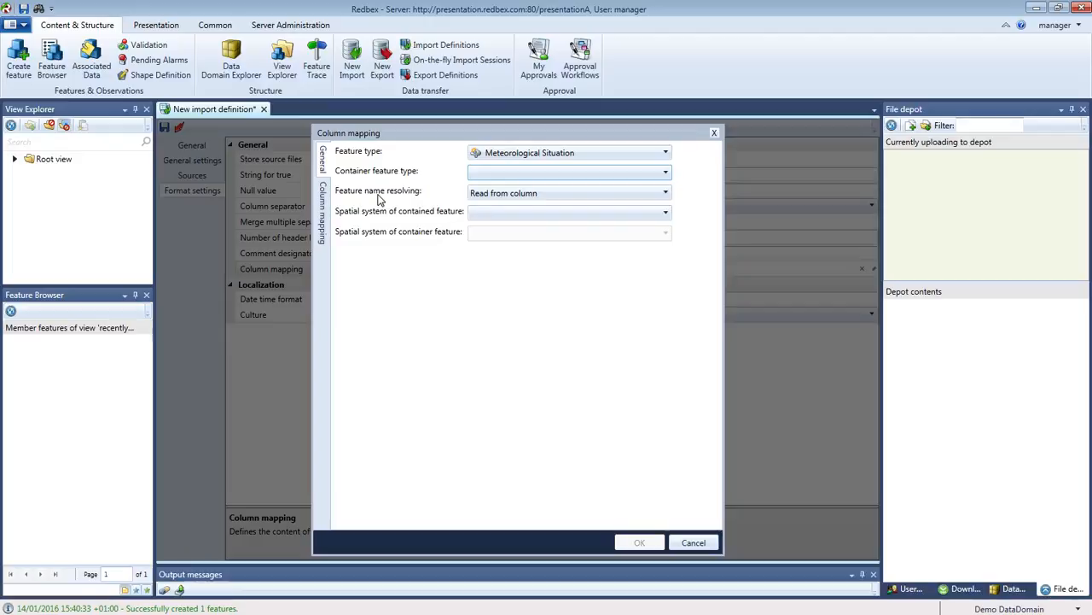
pyautogui.click(667, 195)
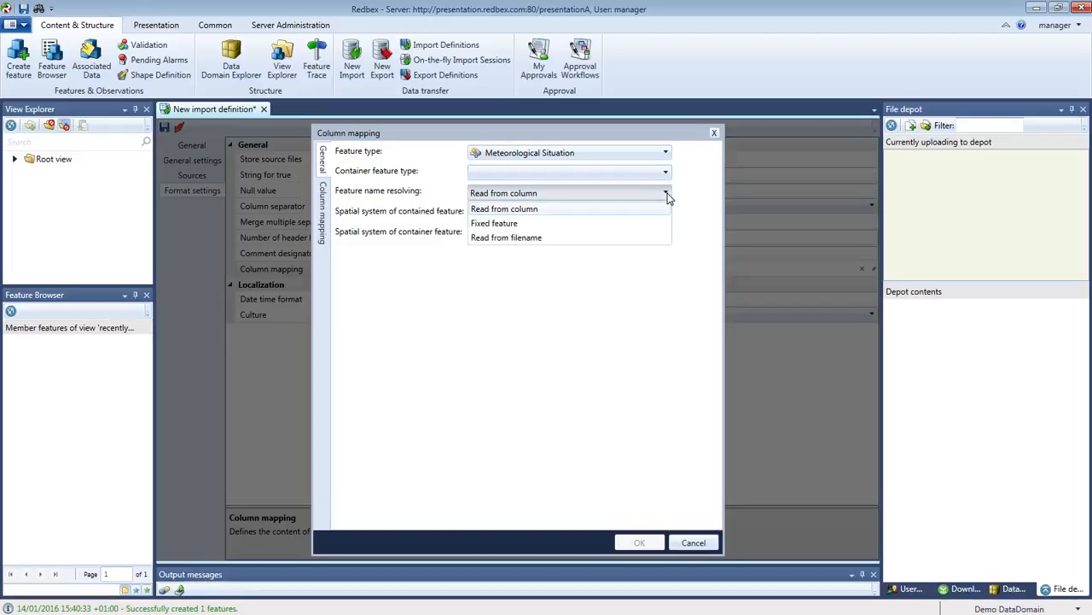
pyautogui.click(681, 196)
pyautogui.moveTo(0, 341); pyautogui.dragTo(563, 265)
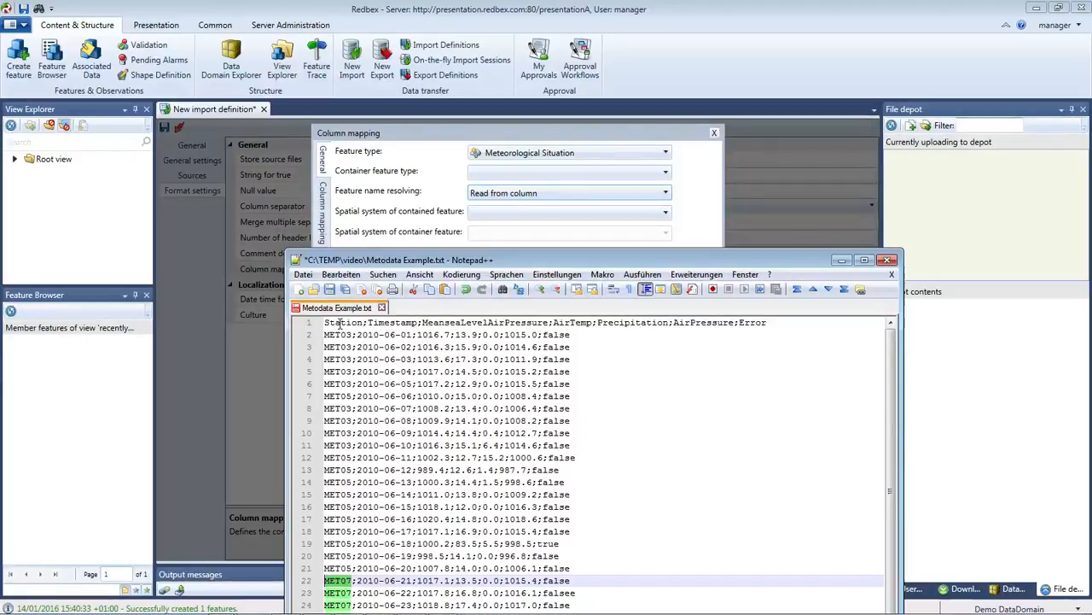
pyautogui.doubleClick(339, 334)
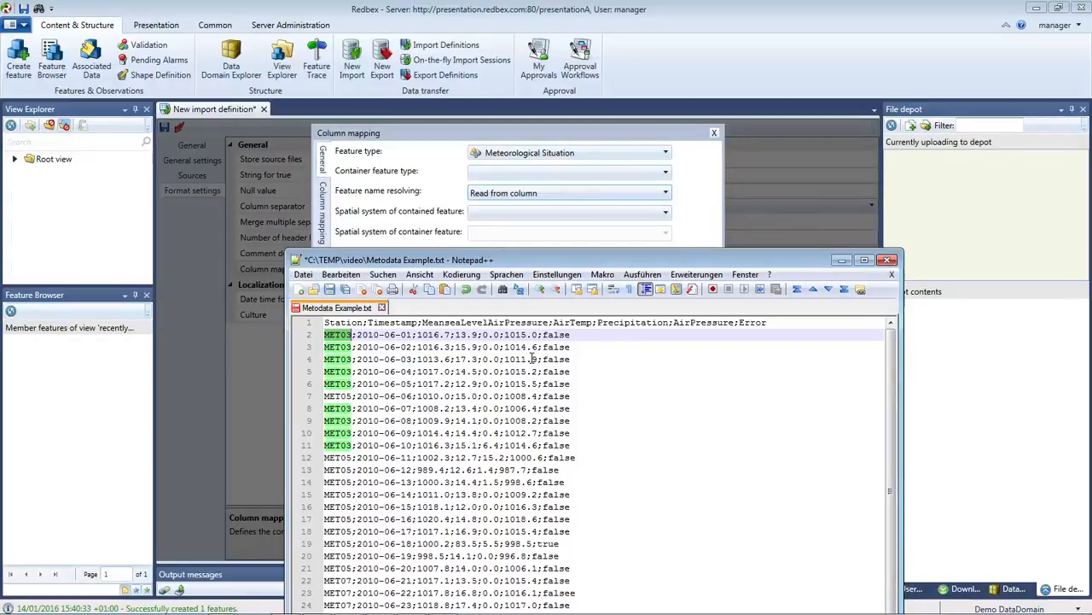
pyautogui.moveTo(552, 260); pyautogui.dragTo(0, 0)
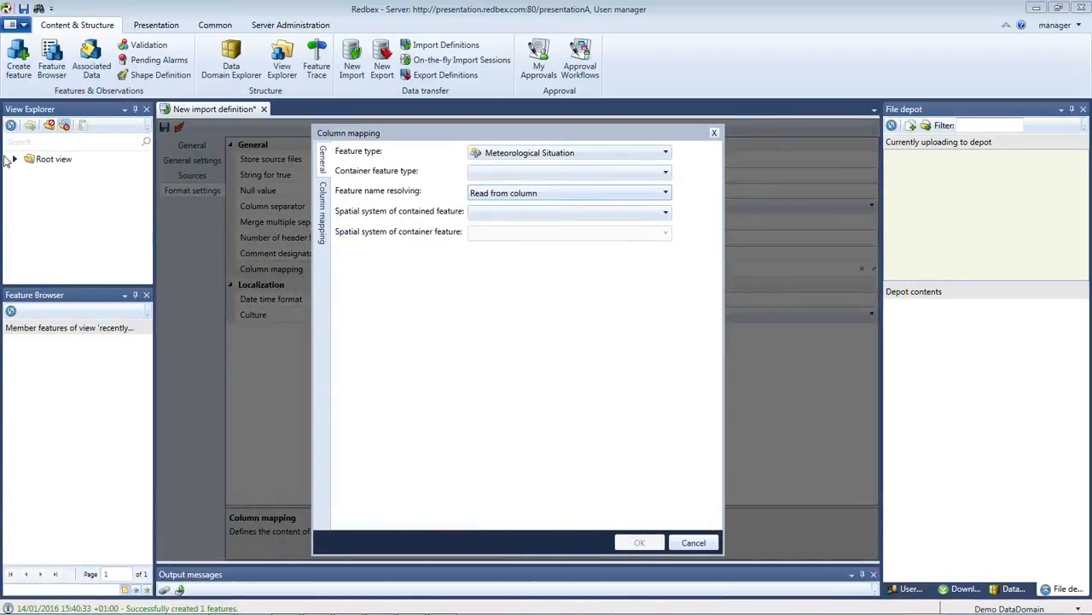
# Set Feature name resolving to Read from filename and bring Metodata Example.txt over the dialog.
pyautogui.click(666, 194)
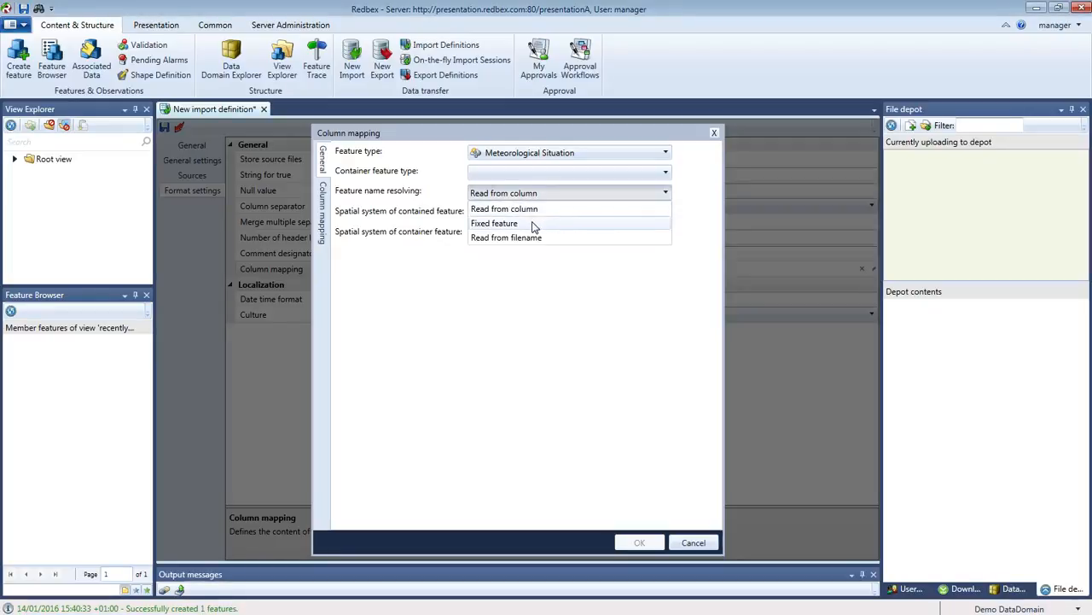
pyautogui.click(533, 223)
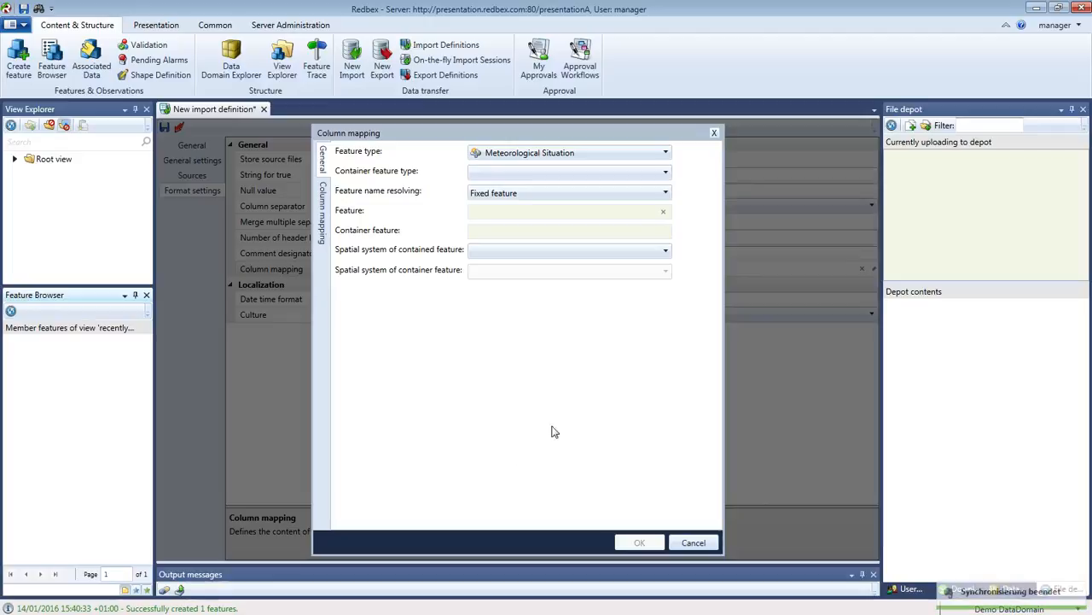
pyautogui.click(666, 195)
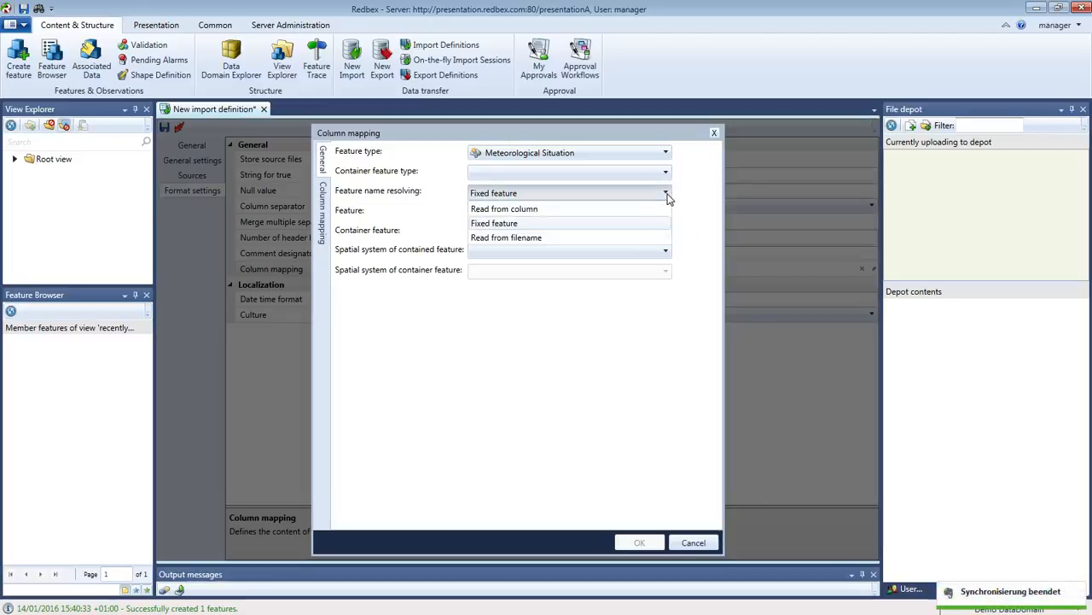
pyautogui.click(536, 239)
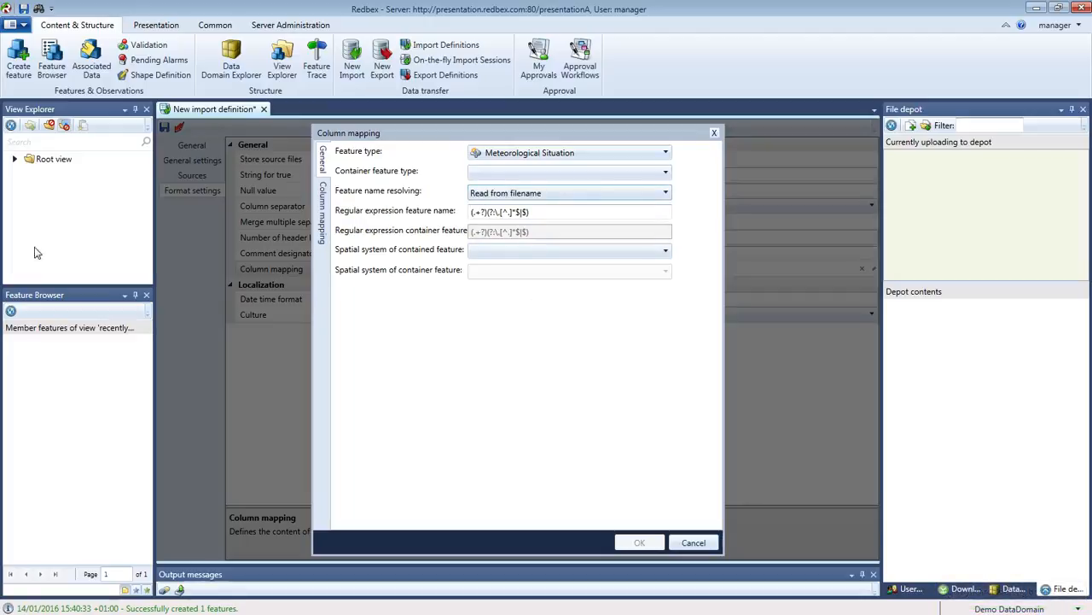
pyautogui.moveTo(0, 234); pyautogui.dragTo(397, 309)
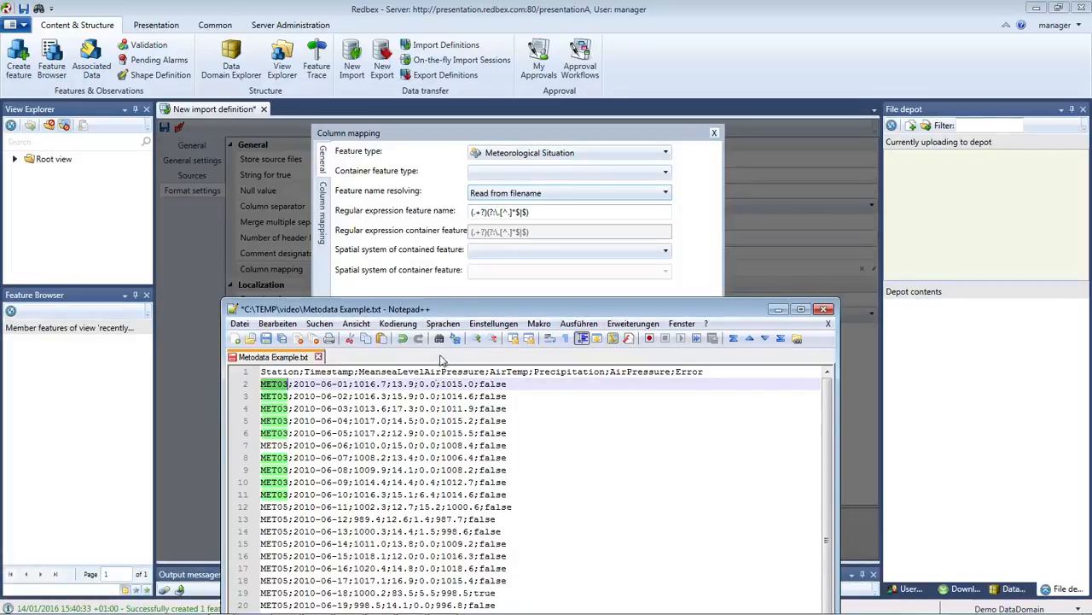
pyautogui.moveTo(447, 314); pyautogui.dragTo(457, 171)
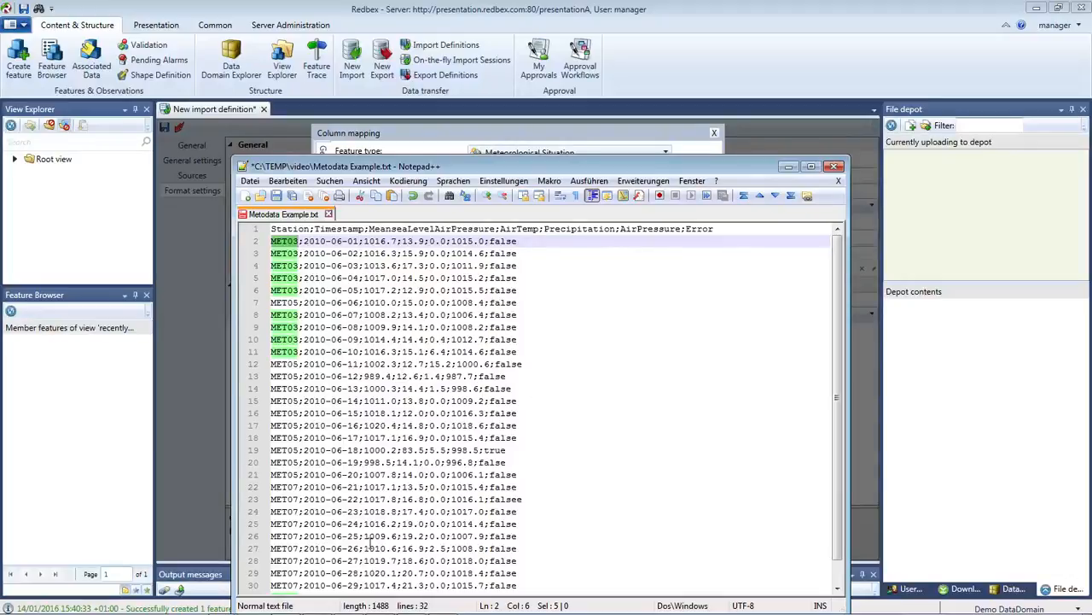
# Review the Metodata Example.txt header and rows, then move Notepad++ off-screen.
pyautogui.click(603, 422)
pyautogui.scroll(-1, 602, 422)
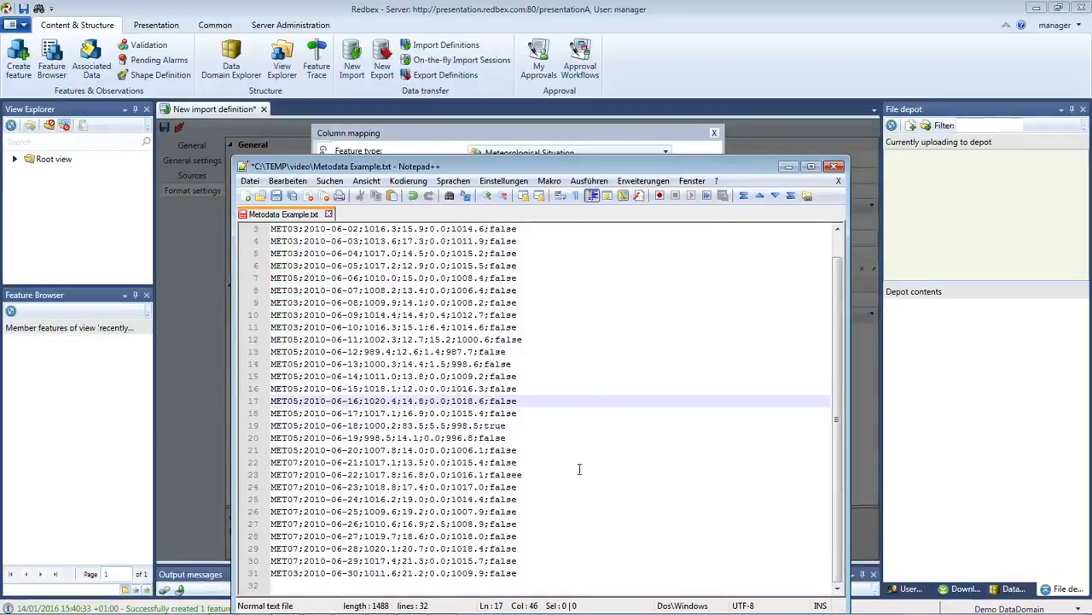
pyautogui.scroll(1, 601, 422)
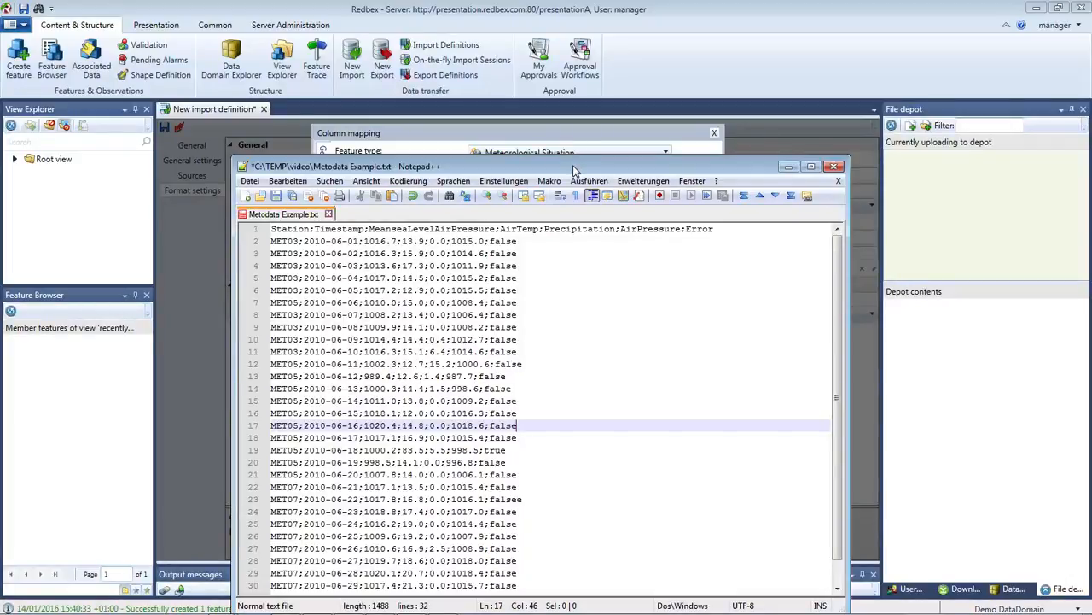
pyautogui.moveTo(575, 170); pyautogui.dragTo(0, 94)
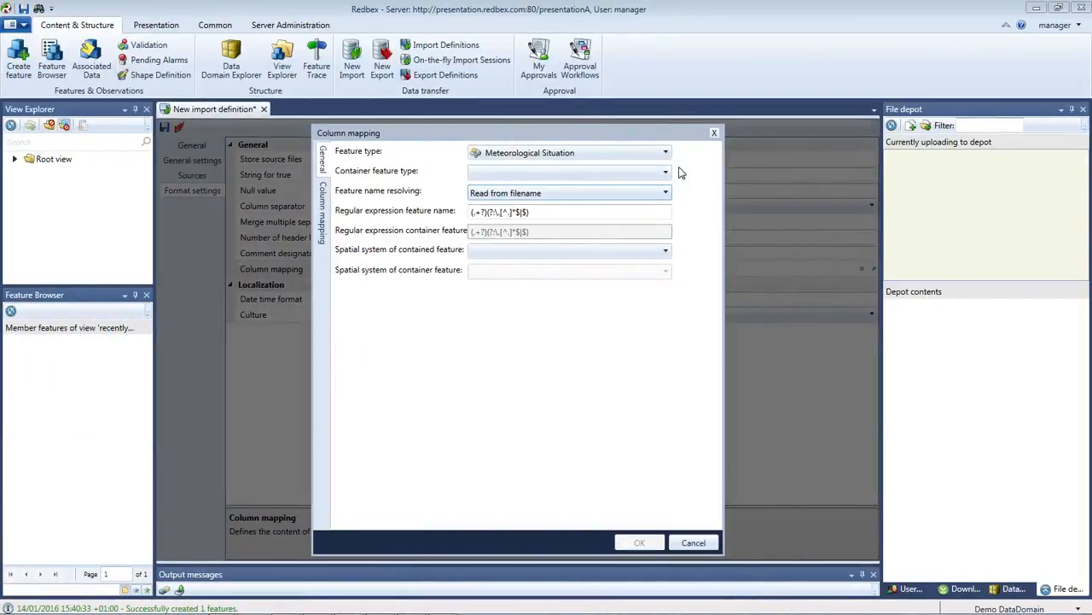
# Switch Feature name resolving back to Read from column.
pyautogui.click(664, 199)
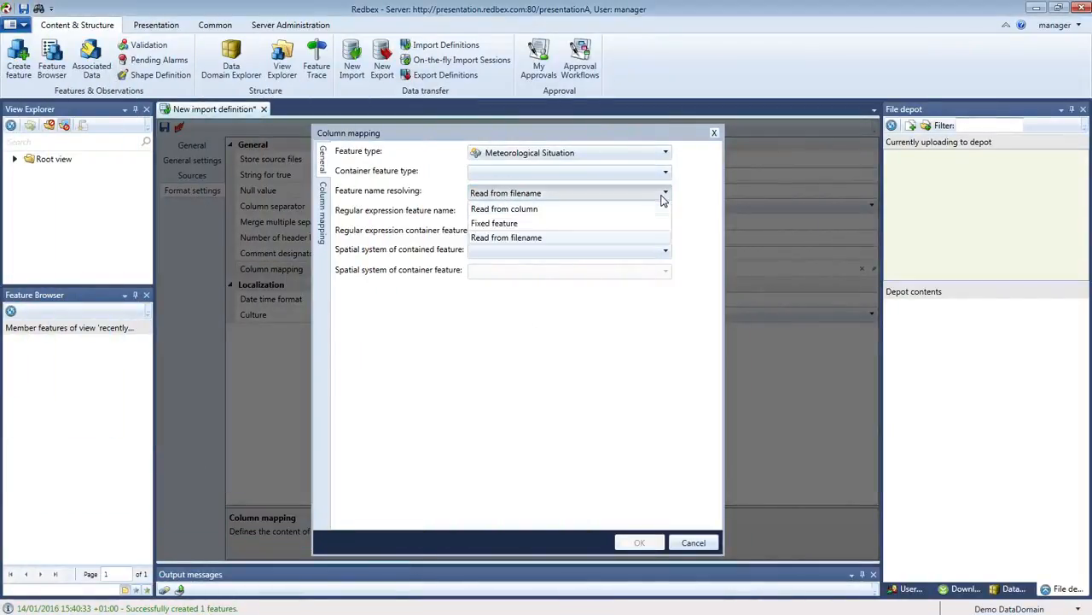
pyautogui.click(559, 209)
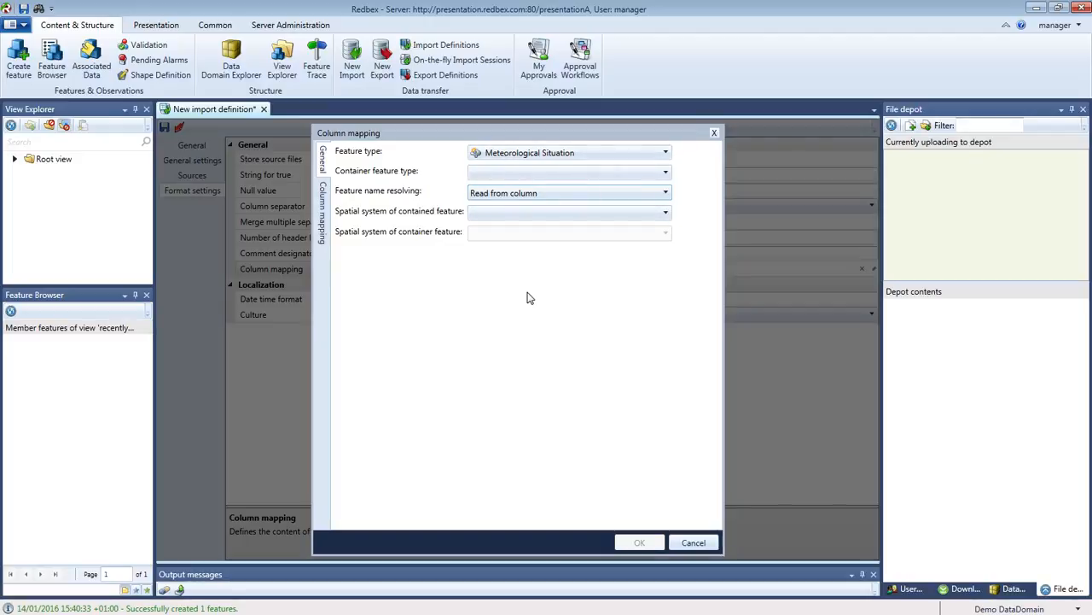
pyautogui.click(665, 216)
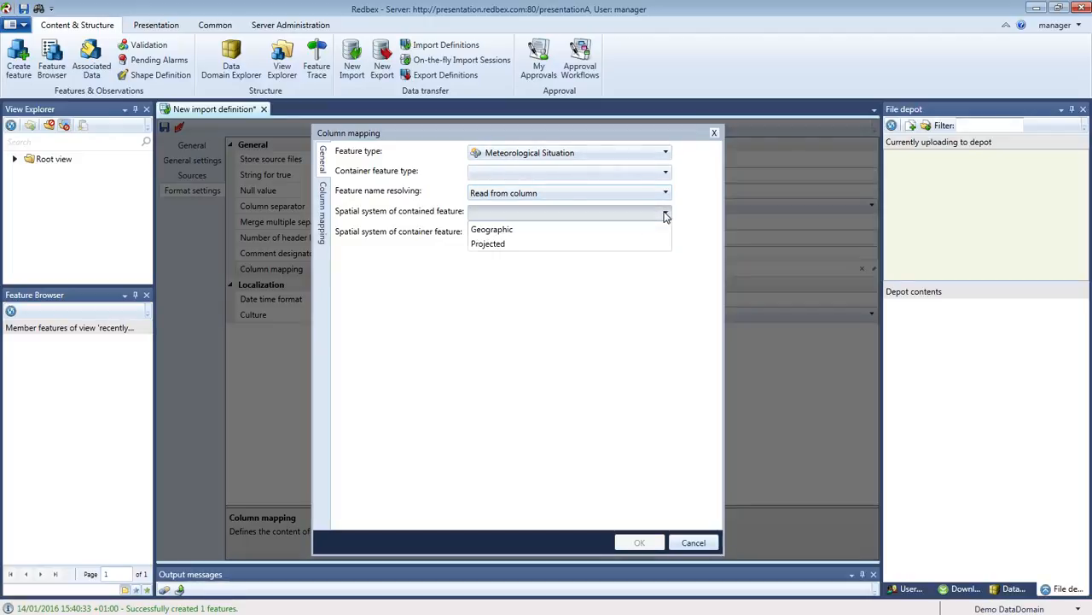
# Make contained features Projected with WGS 84 / UTM32N and add a first column mapping entry.
pyautogui.click(488, 244)
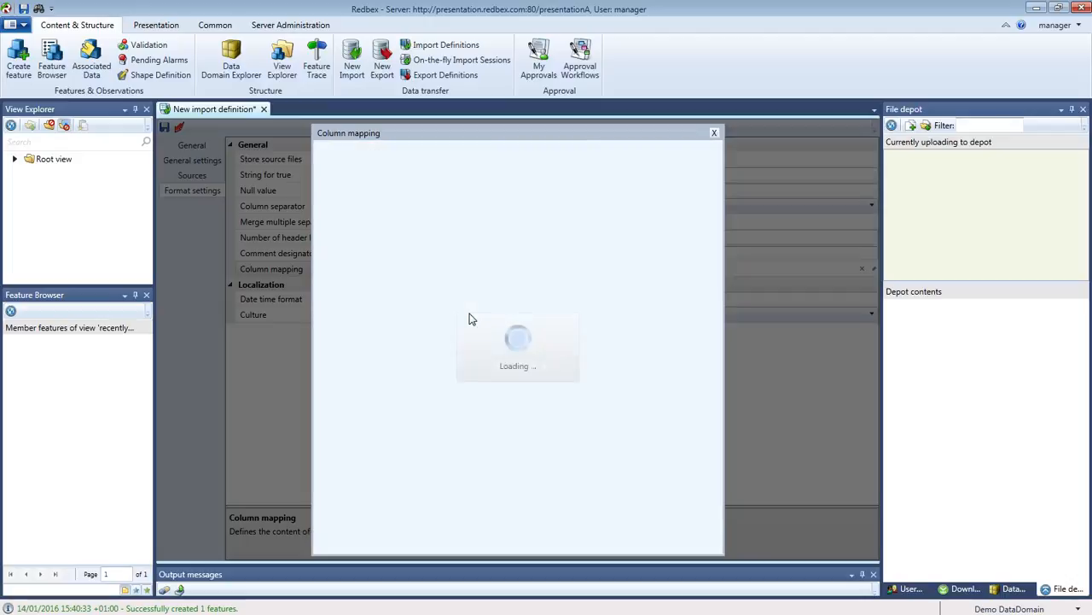
pyautogui.click(662, 234)
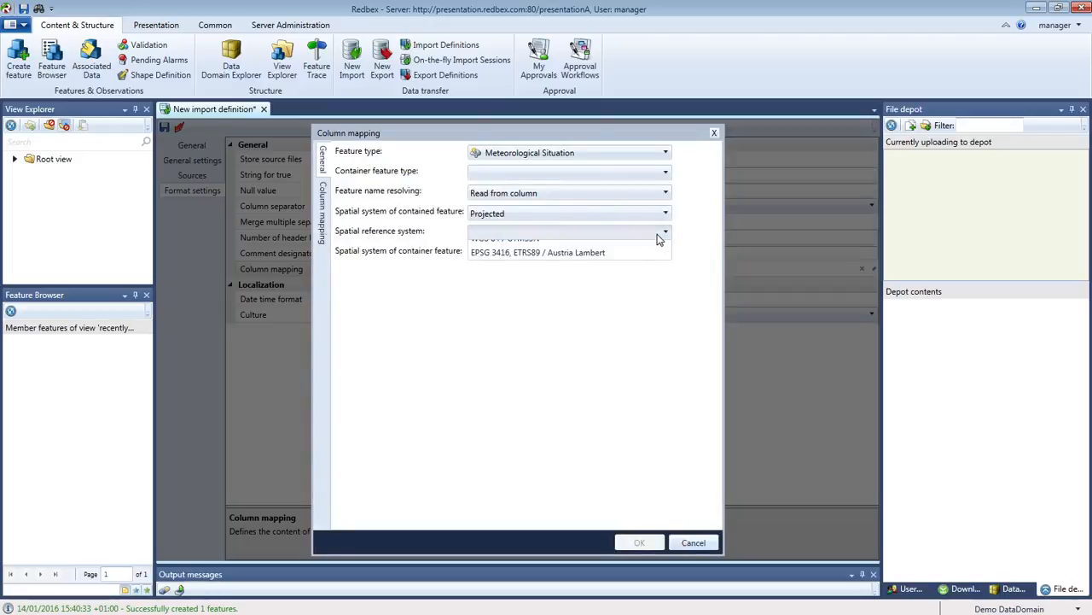
pyautogui.click(537, 265)
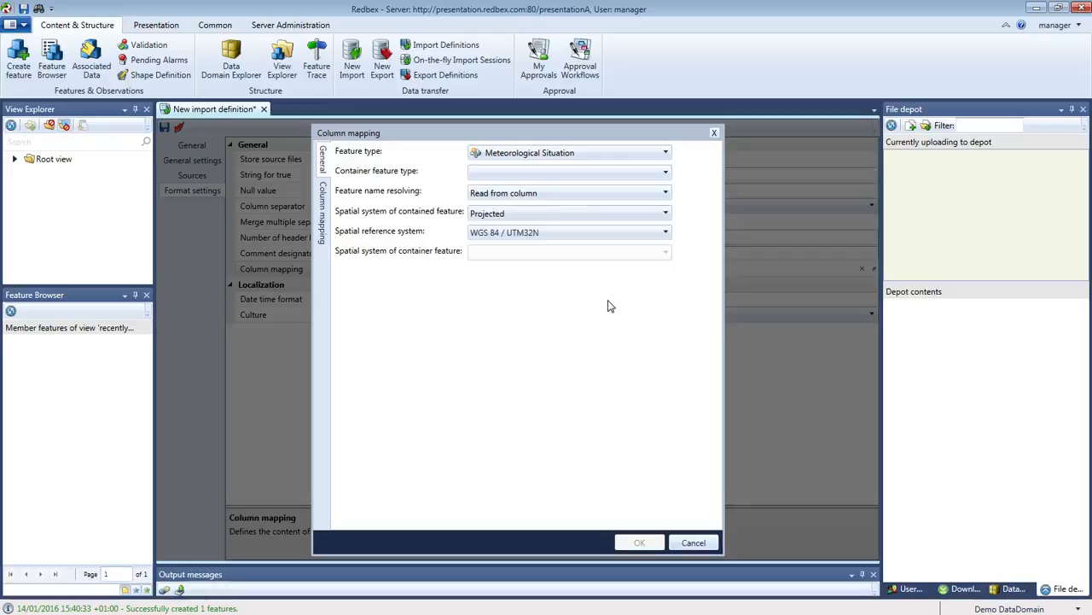
pyautogui.click(324, 218)
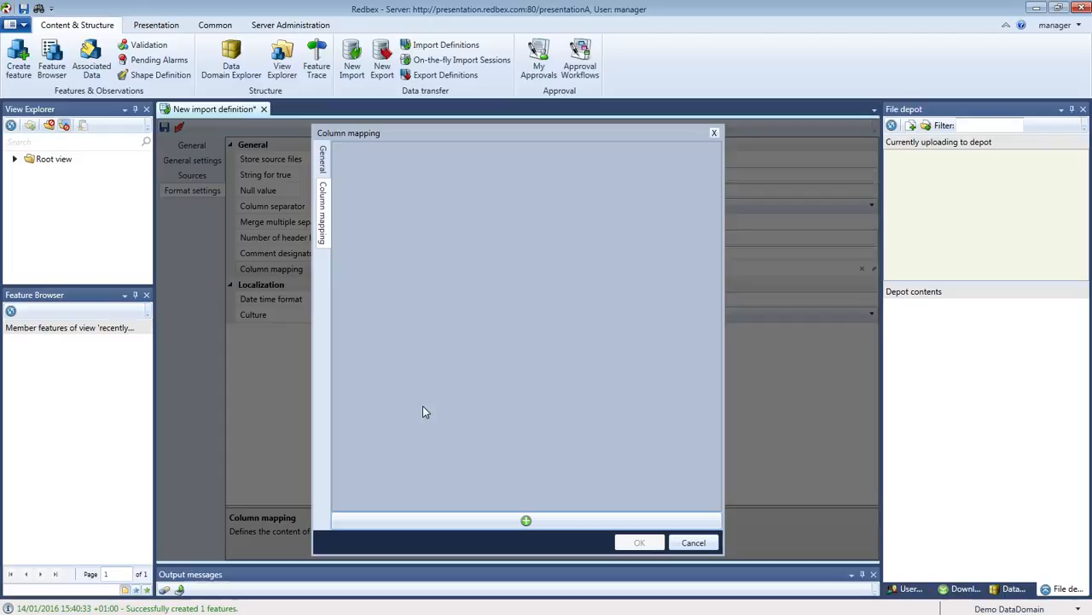
pyautogui.click(526, 521)
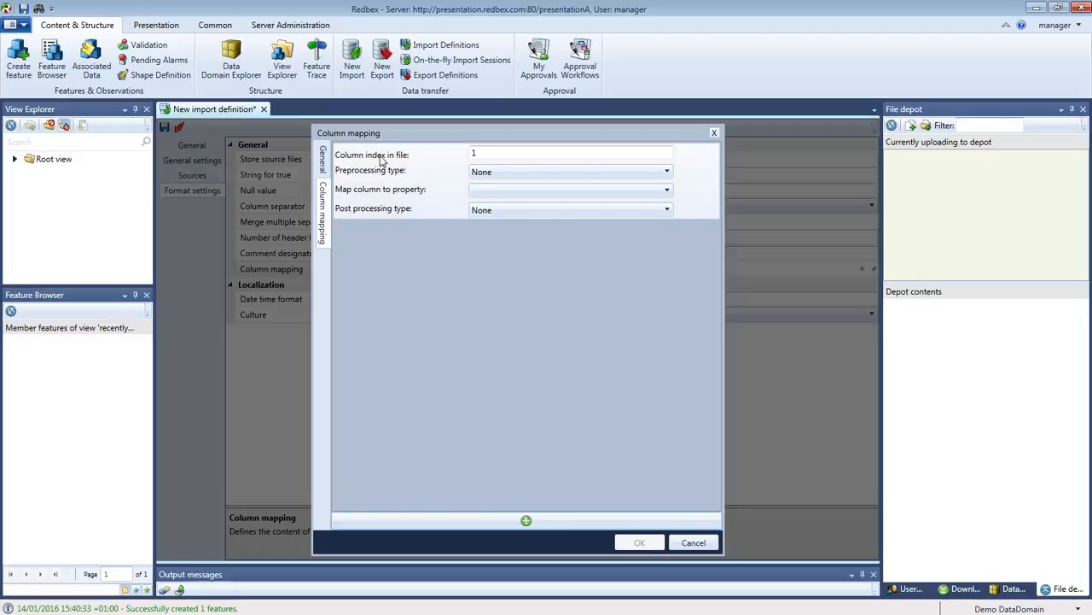
# Map file column 1 to Meteorological Situation\Feature name and review its preprocessing options.
pyautogui.click(478, 152)
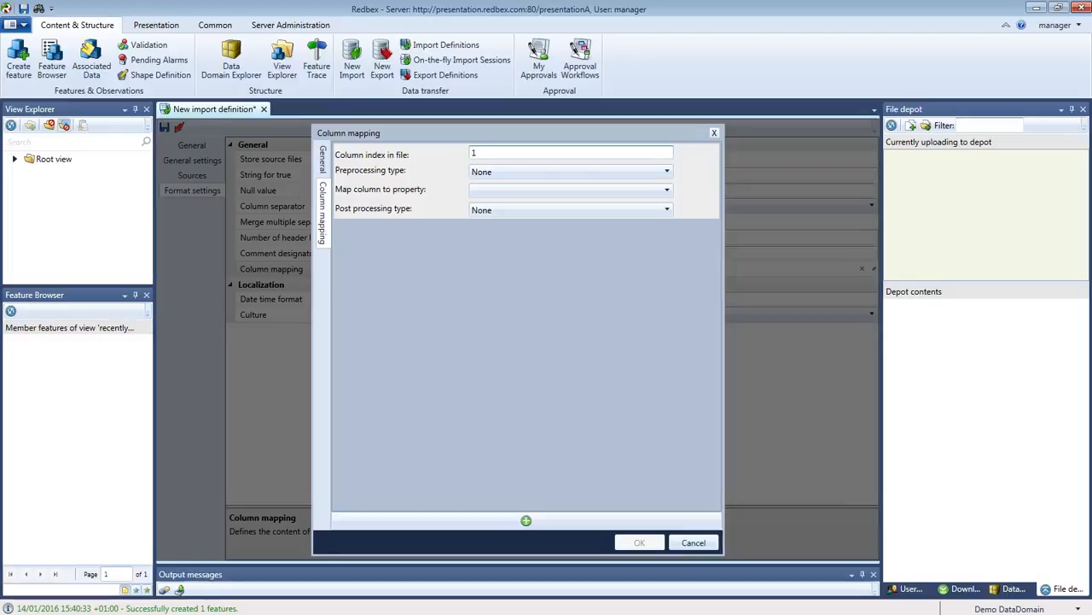
pyautogui.moveTo(0, 256); pyautogui.dragTo(599, 254)
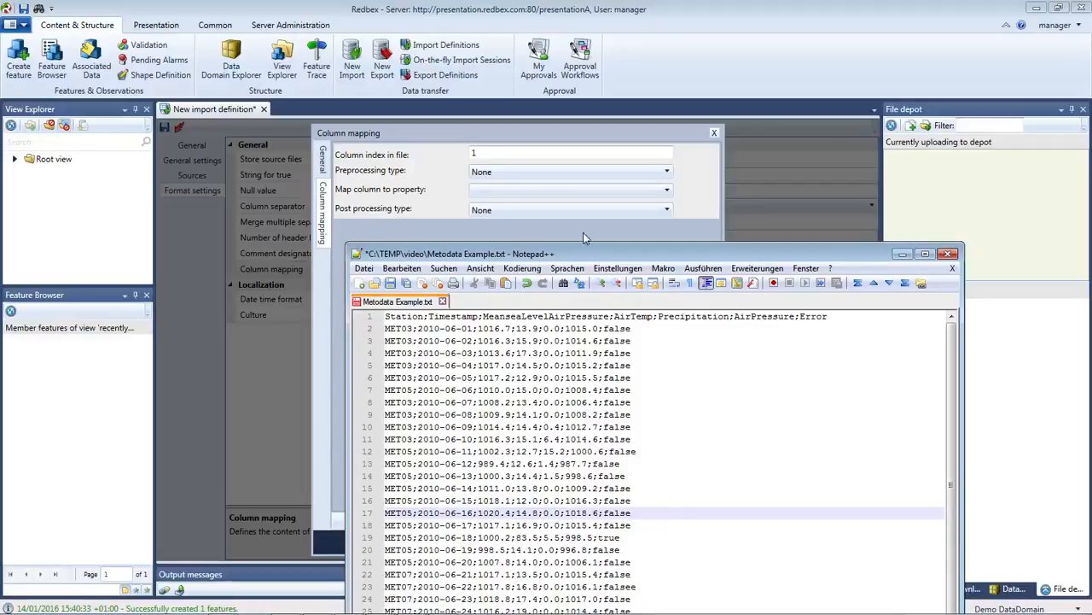
pyautogui.moveTo(573, 254); pyautogui.dragTo(0, 0)
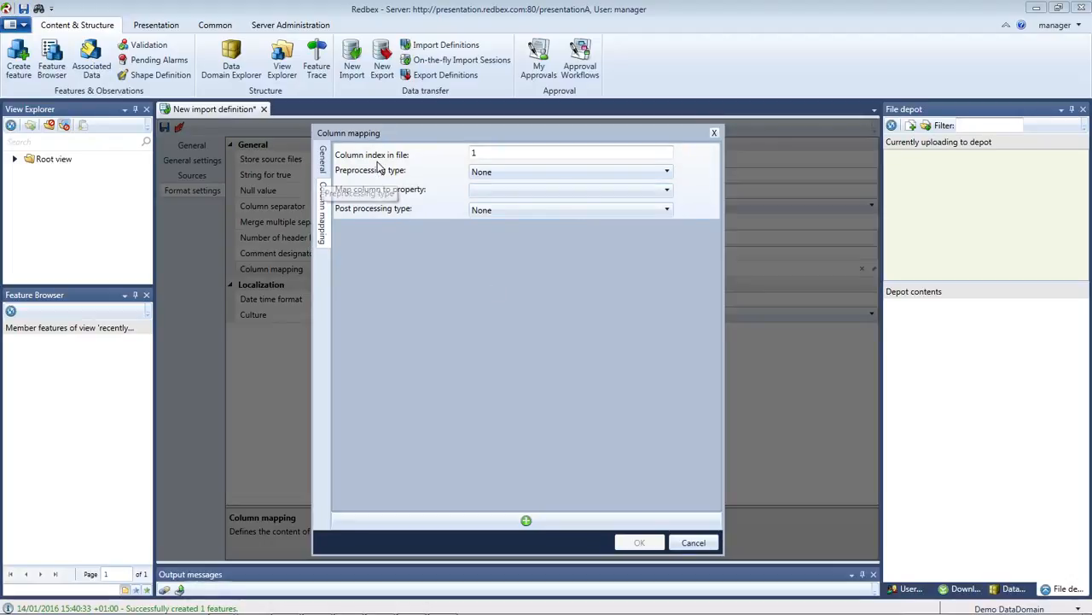
pyautogui.click(668, 192)
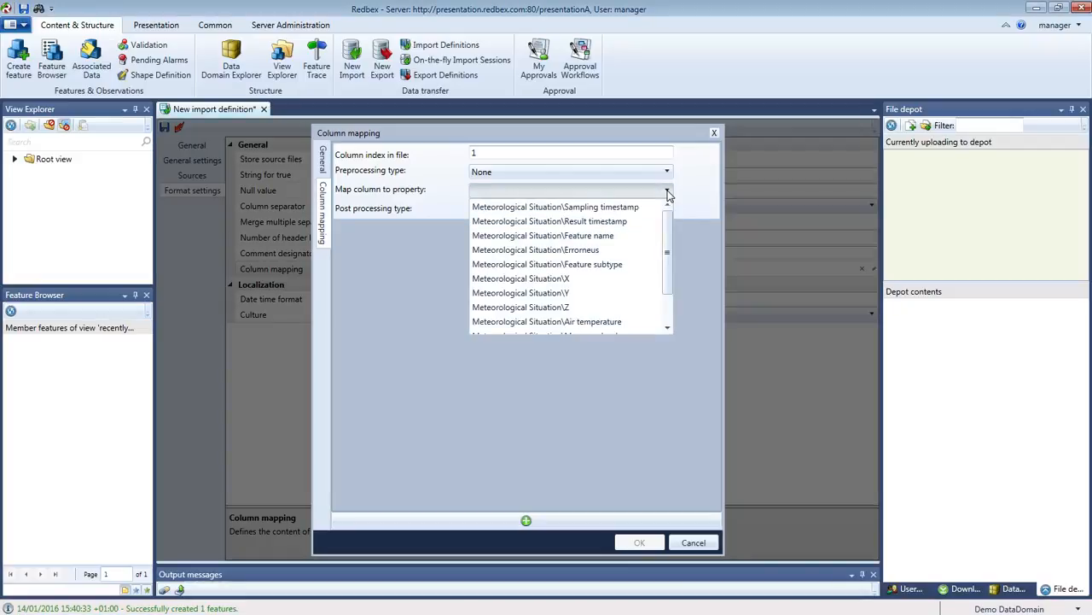
pyautogui.click(608, 235)
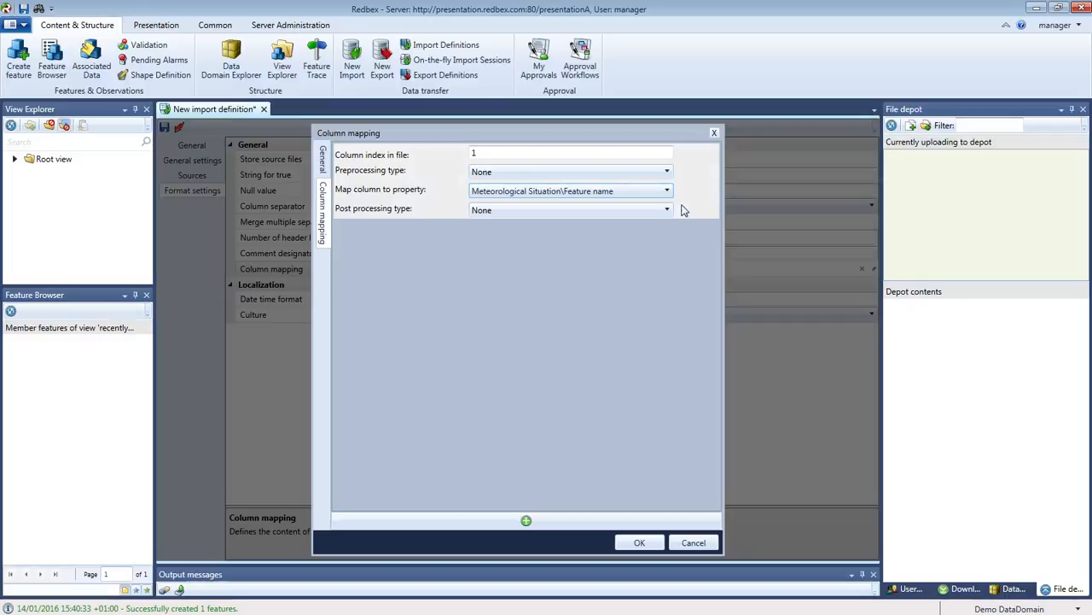
pyautogui.click(667, 172)
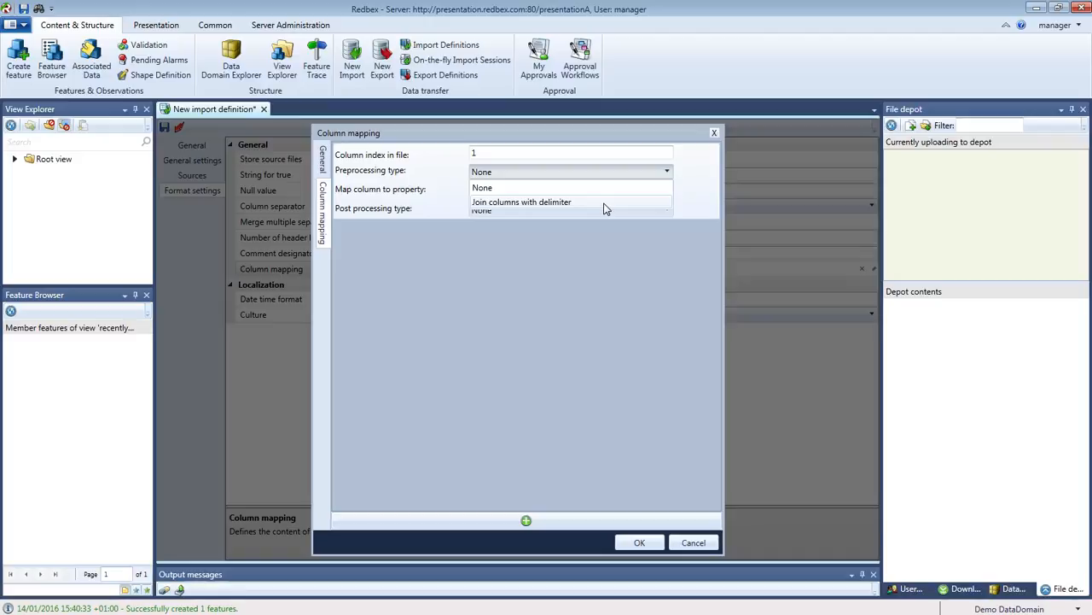
# Keep column 1's preprocessing at None and check the 2010-06-01 date layout in the data file.
pyautogui.click(543, 188)
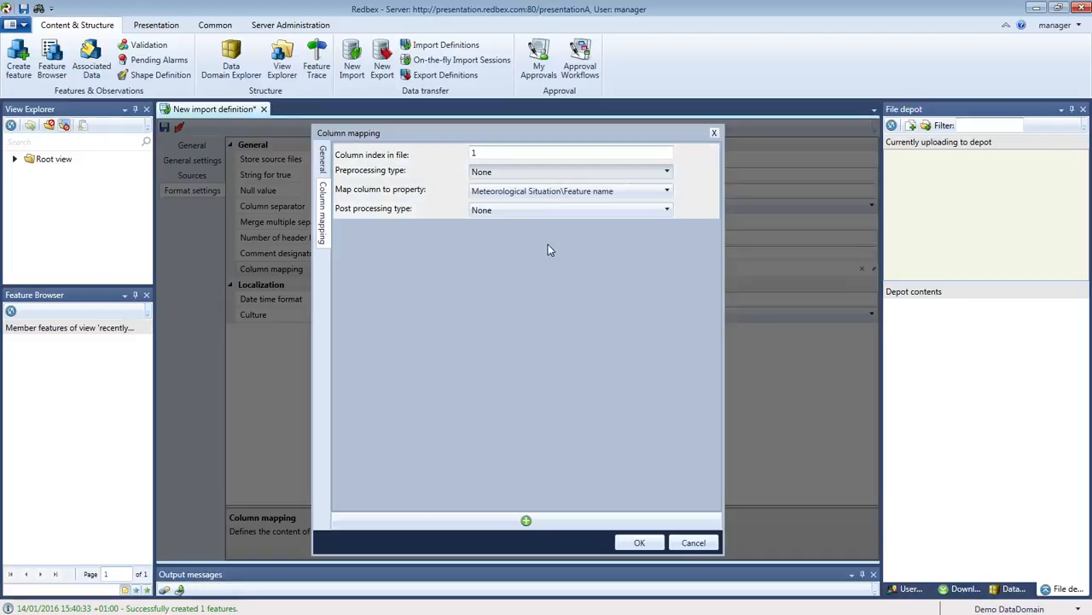
pyautogui.click(667, 211)
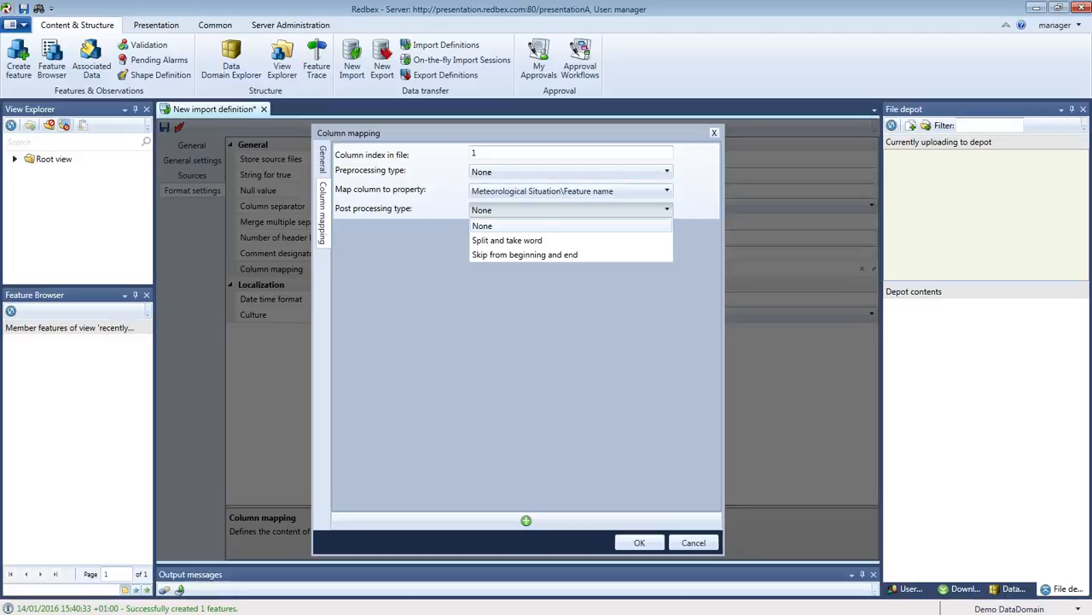
pyautogui.moveTo(0, 48); pyautogui.dragTo(461, 276)
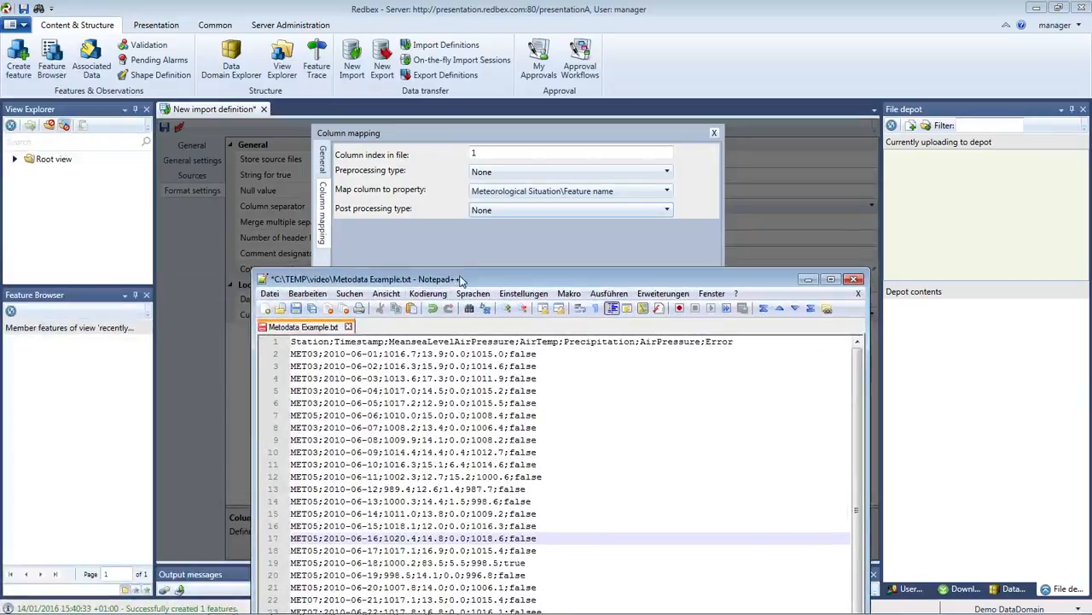
pyautogui.moveTo(323, 353); pyautogui.dragTo(376, 352)
pyautogui.click(346, 354)
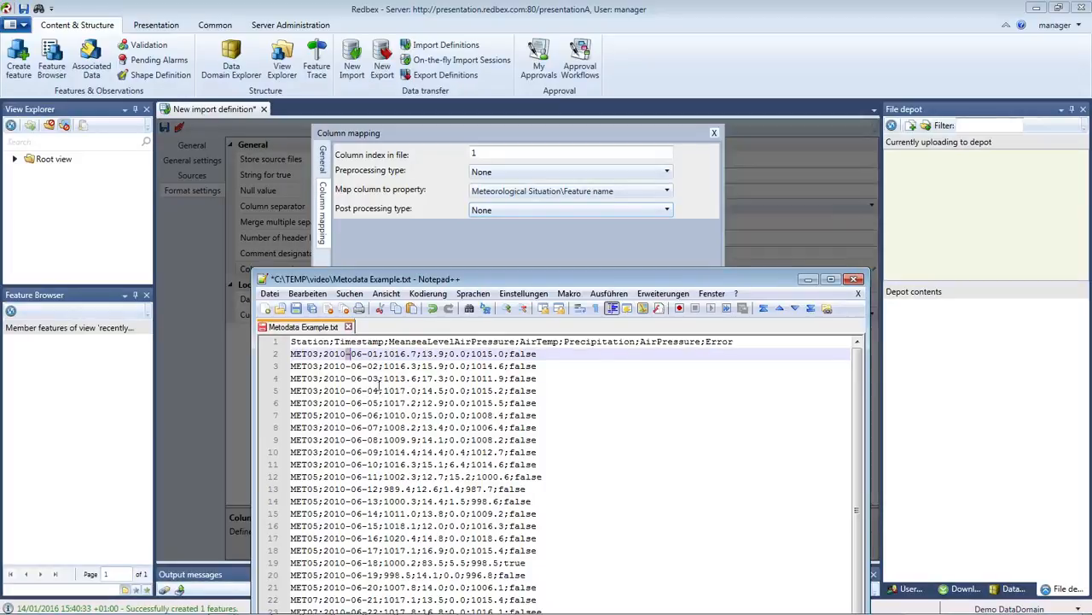
pyautogui.moveTo(351, 353); pyautogui.dragTo(362, 353)
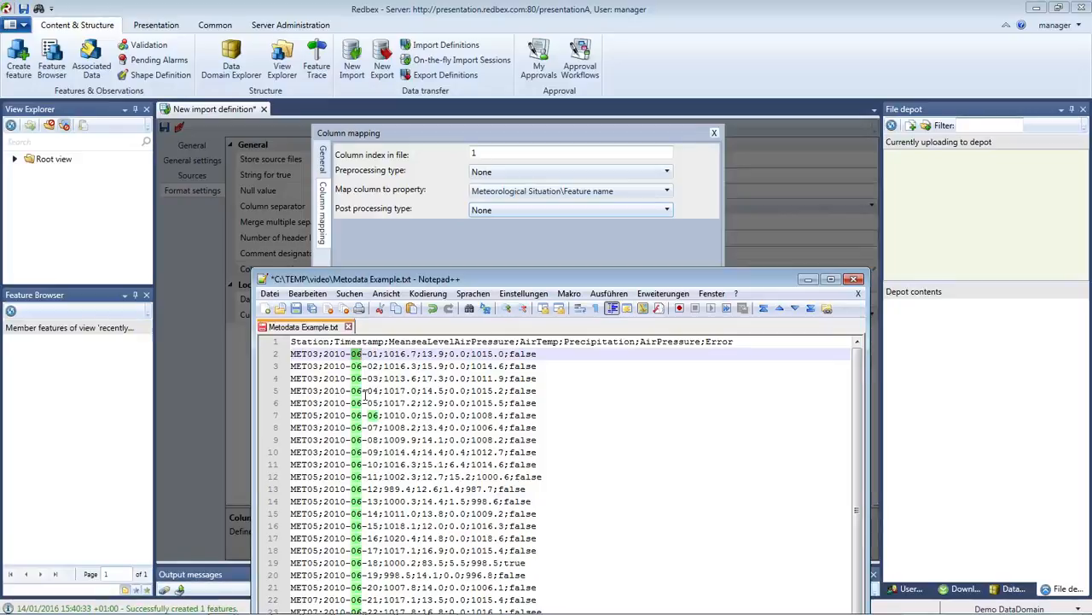
pyautogui.click(413, 392)
# Leave column 1's post-processing at None and add a second column mapping entry.
pyautogui.moveTo(463, 282); pyautogui.dragTo(0, 286)
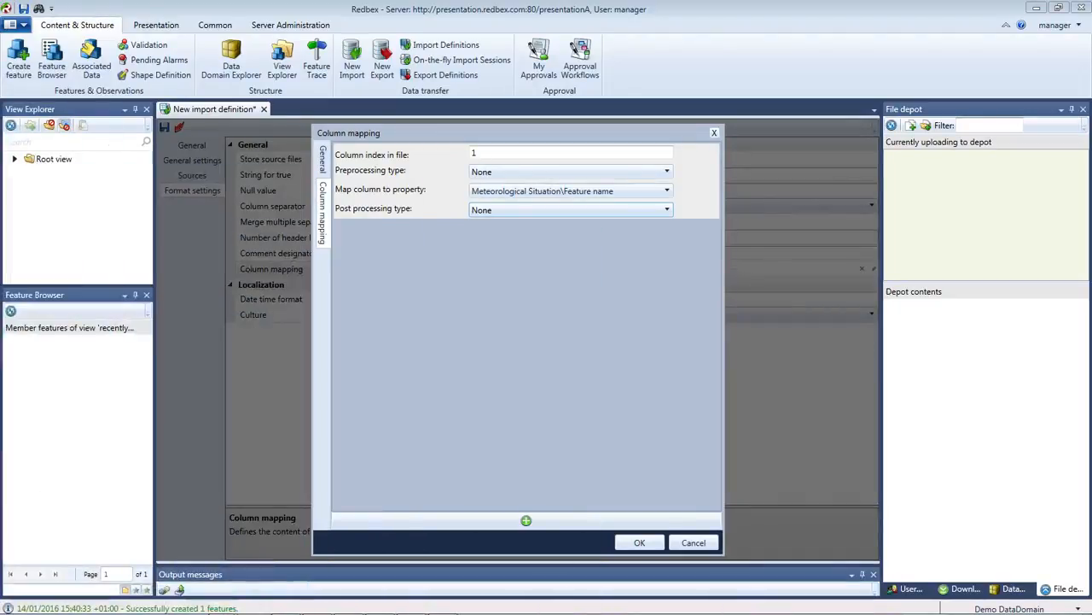
pyautogui.click(668, 212)
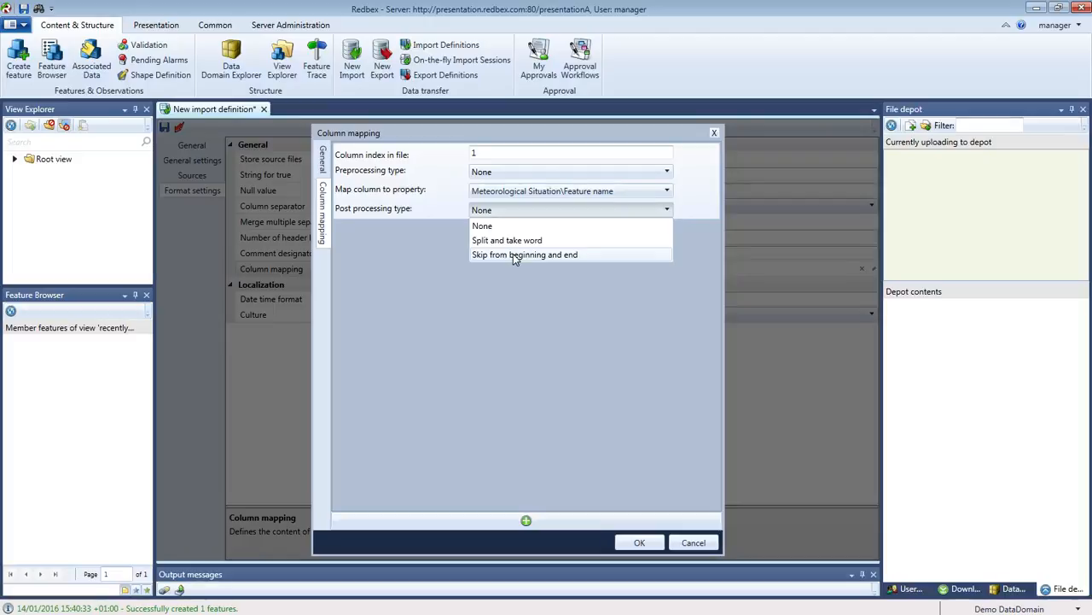
pyautogui.click(539, 297)
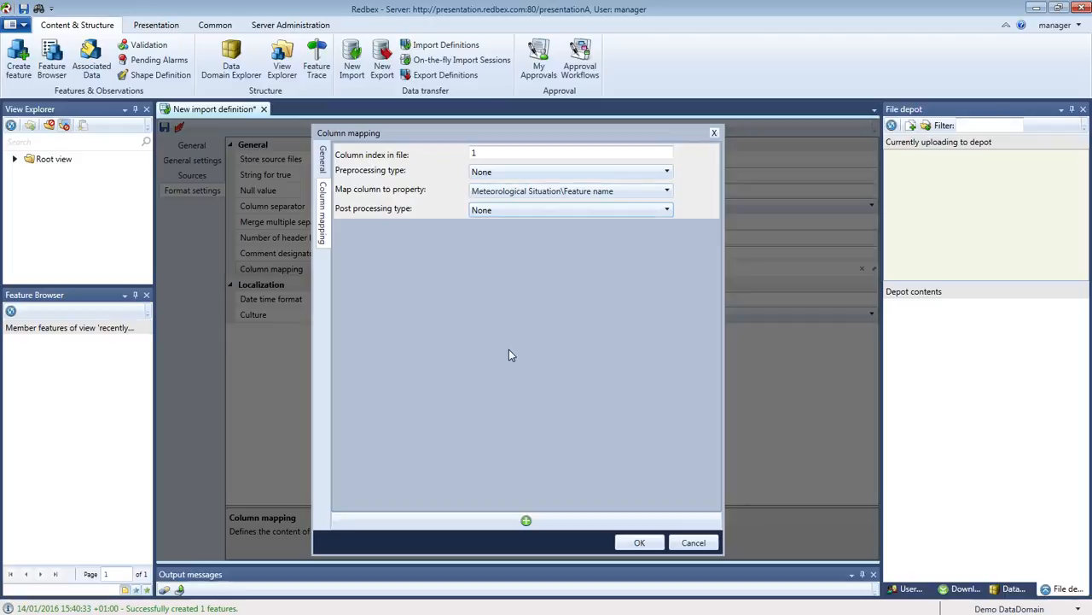
pyautogui.click(526, 520)
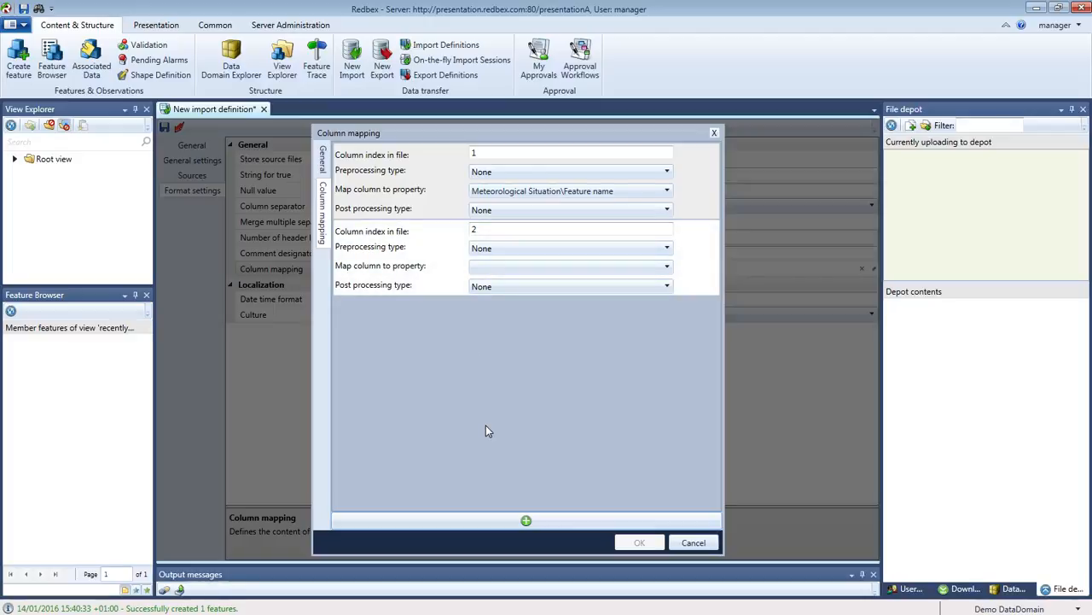
# Map column 2 to Meteorological Situation\Sampling timestamp, matching the file's Timestamp header.
pyautogui.moveTo(0, 43); pyautogui.dragTo(492, 367)
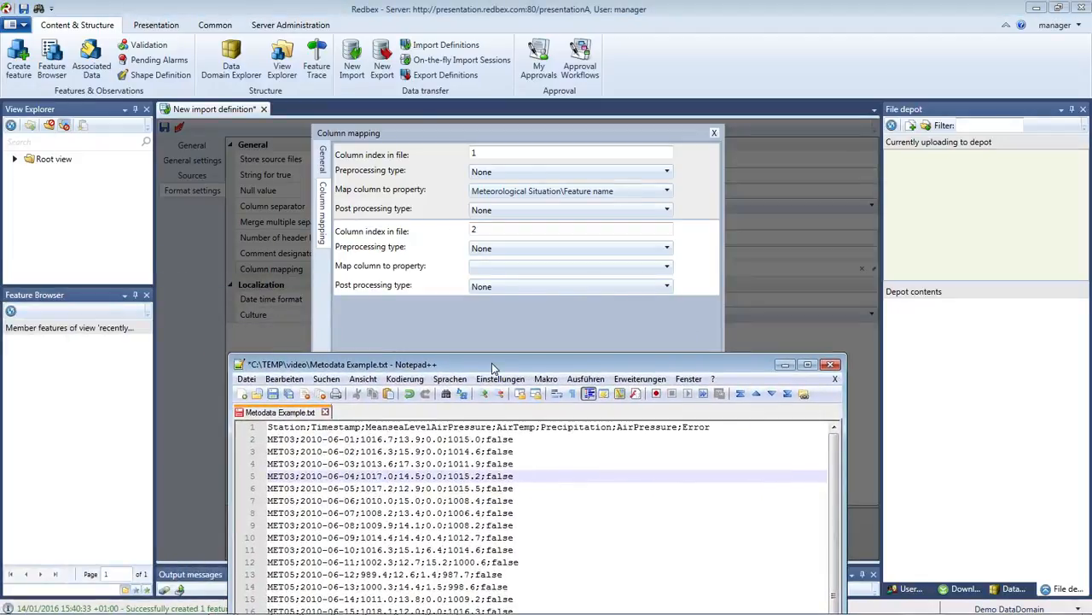
pyautogui.doubleClick(335, 427)
pyautogui.moveTo(460, 366); pyautogui.dragTo(0, 359)
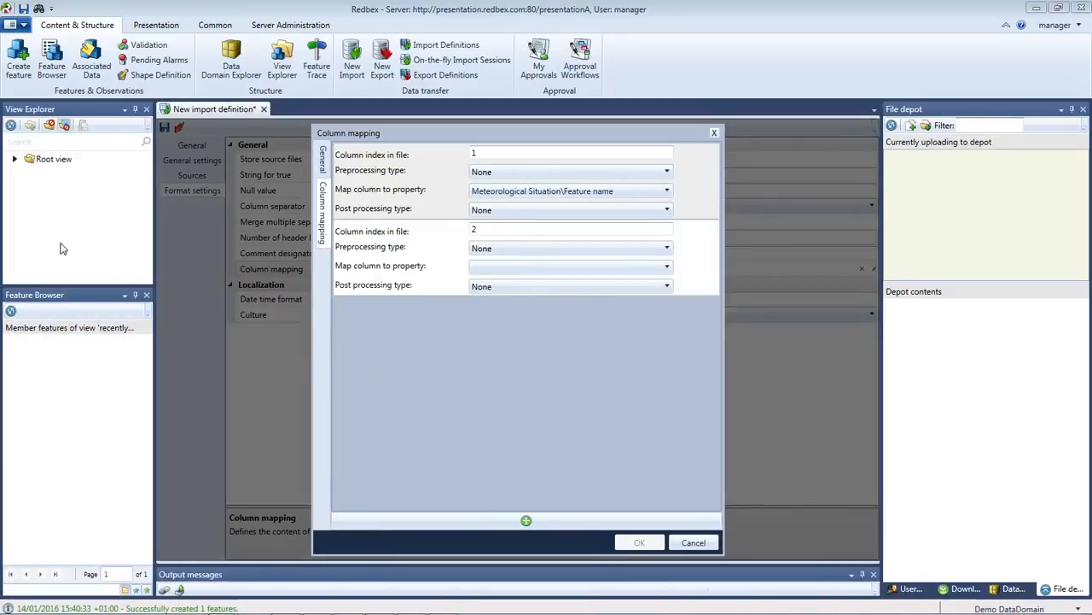
pyautogui.click(667, 268)
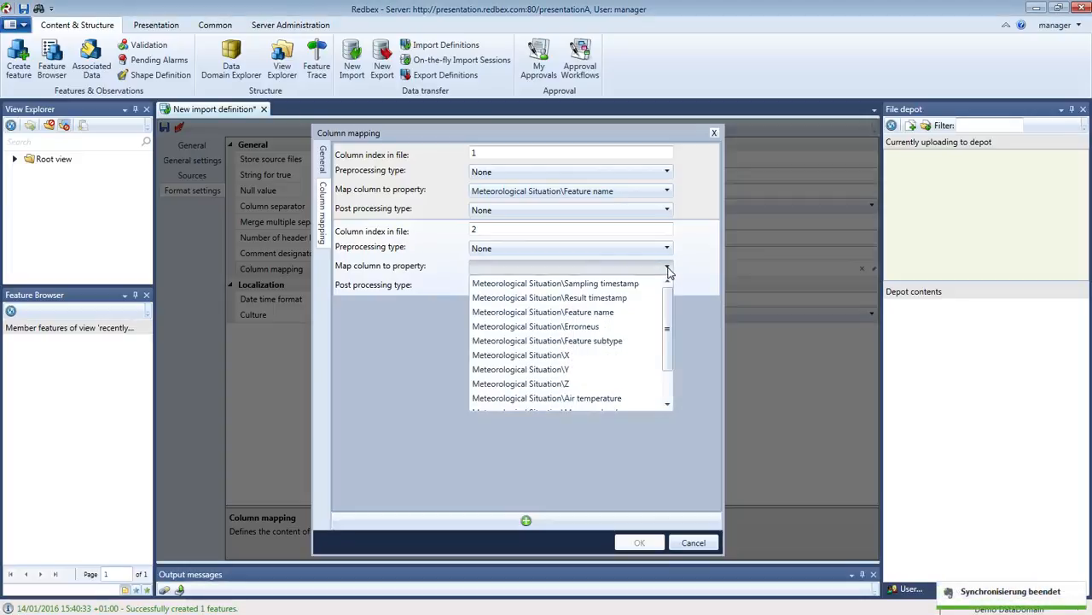
pyautogui.click(629, 284)
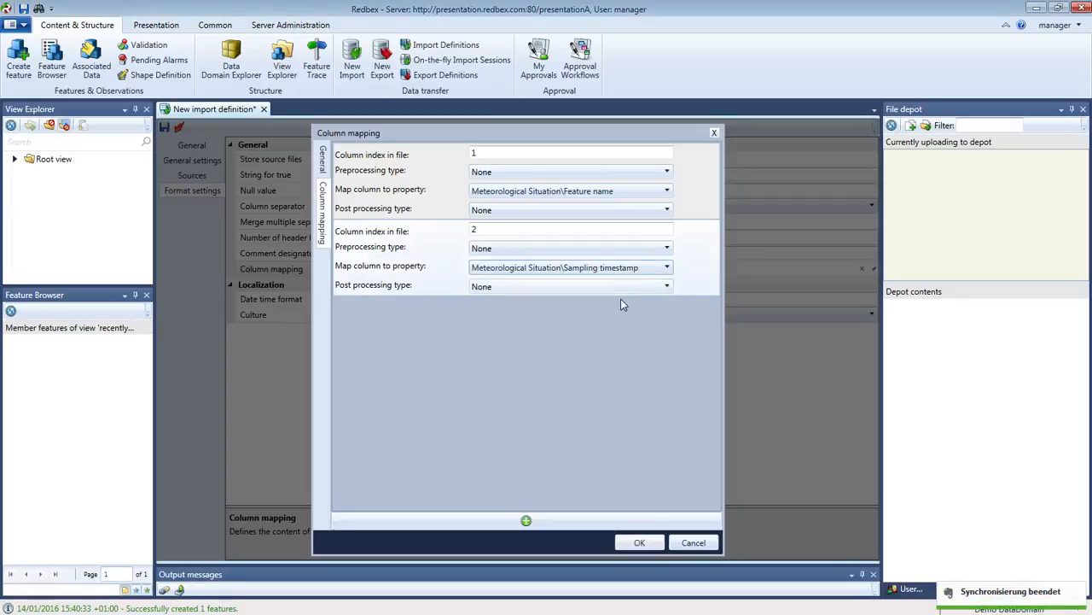
pyautogui.click(667, 268)
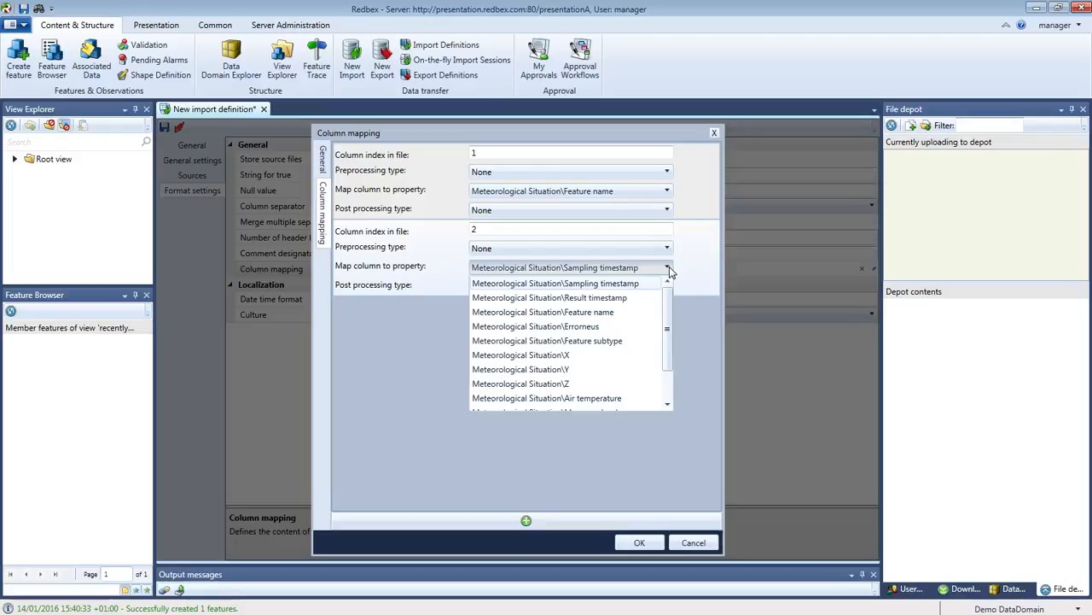
pyautogui.click(636, 268)
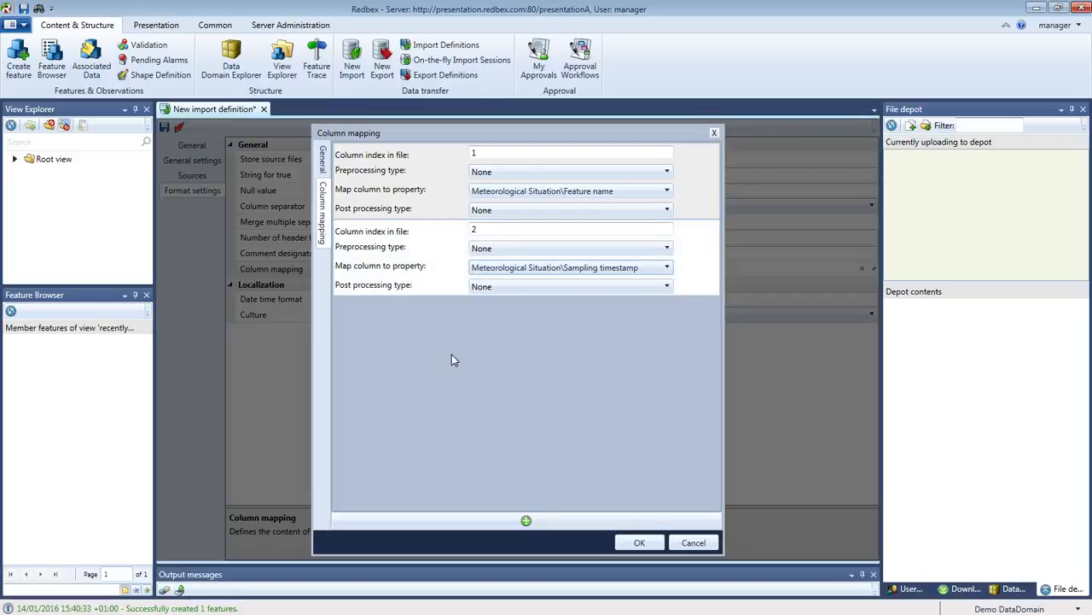
# Add columns 3 and 4, mapped to Mean sea level pressure and Air temperature.
pyautogui.click(525, 519)
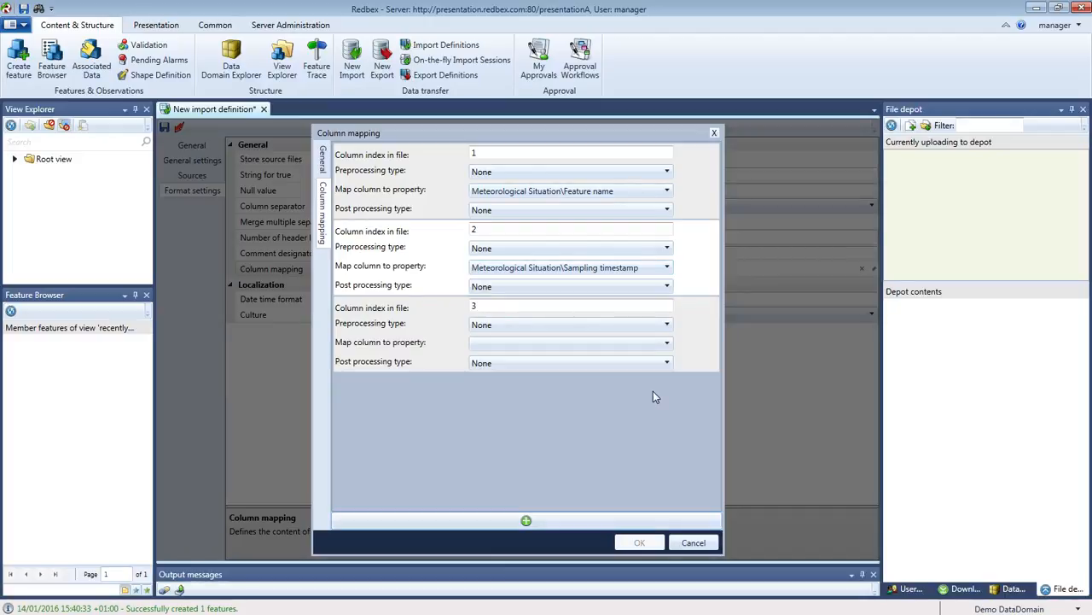
pyautogui.click(667, 346)
pyautogui.moveTo(666, 376); pyautogui.dragTo(666, 408)
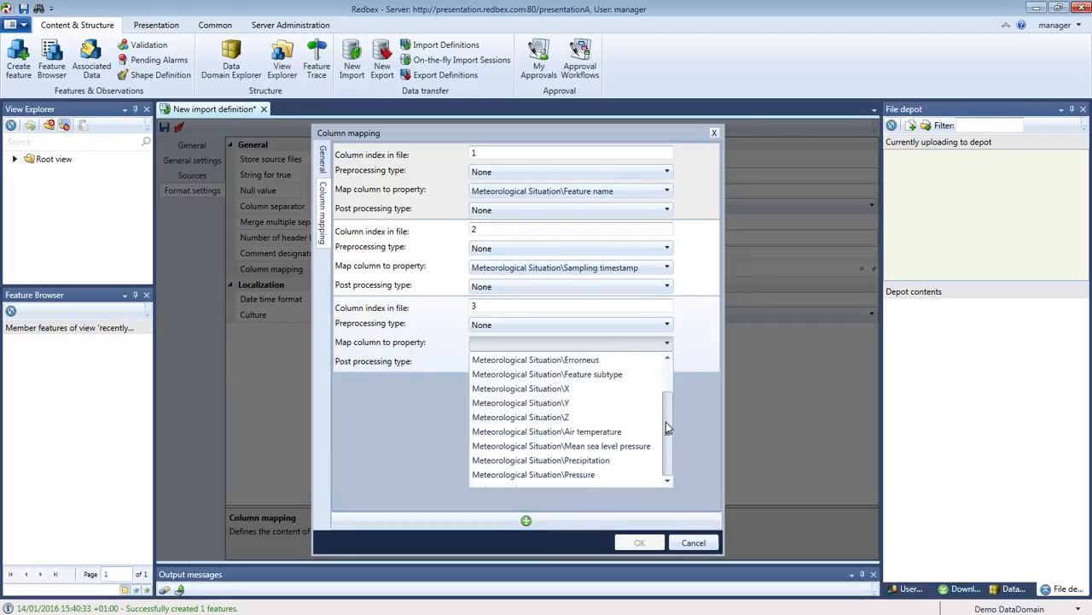
pyautogui.click(599, 445)
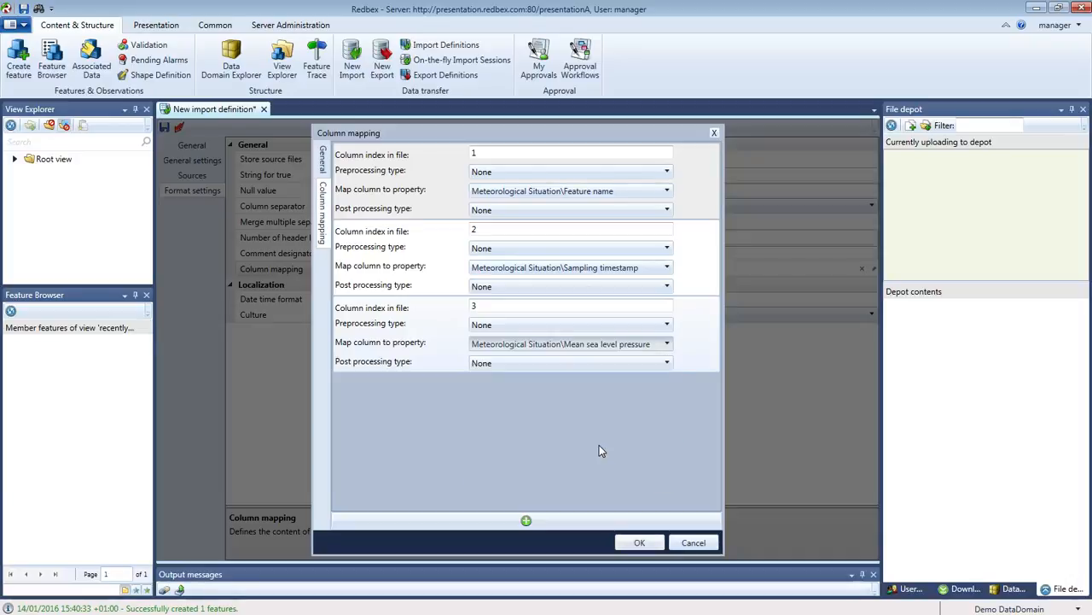
pyautogui.click(526, 521)
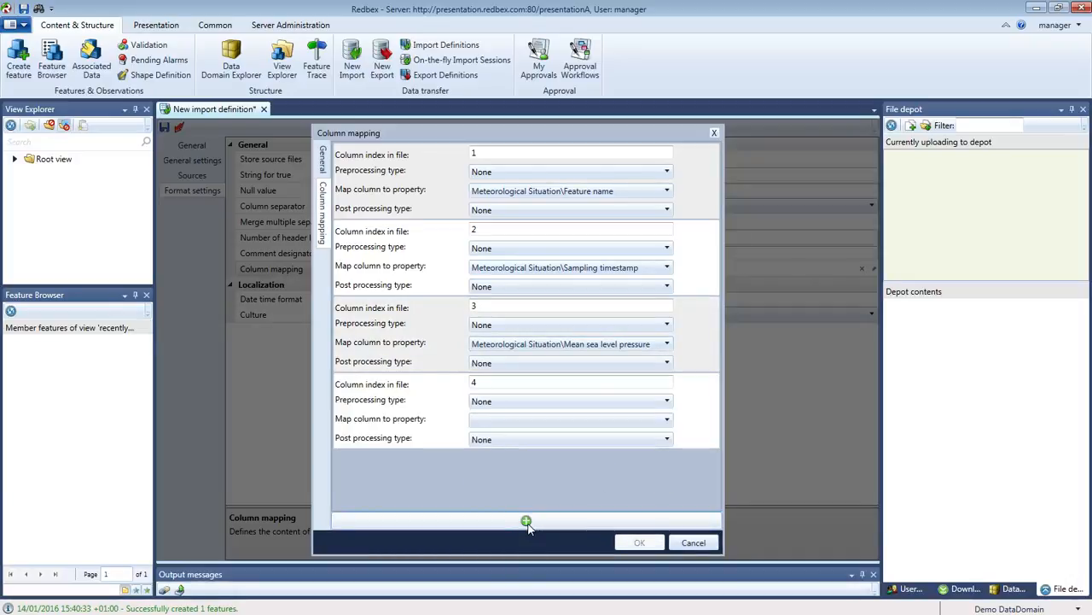
pyautogui.click(668, 421)
pyautogui.moveTo(669, 465); pyautogui.dragTo(669, 493)
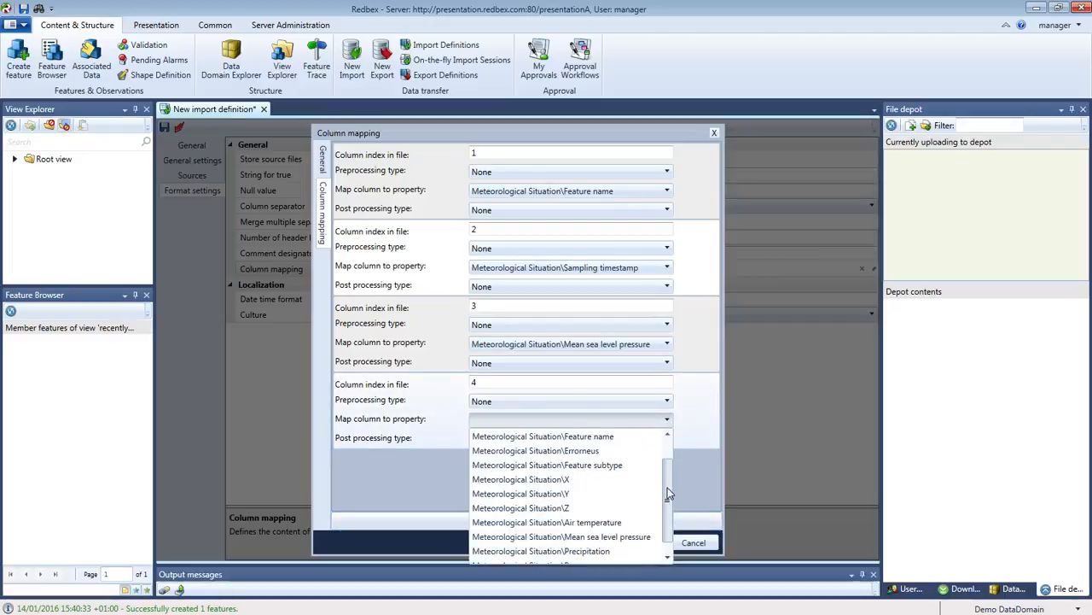
pyautogui.click(589, 523)
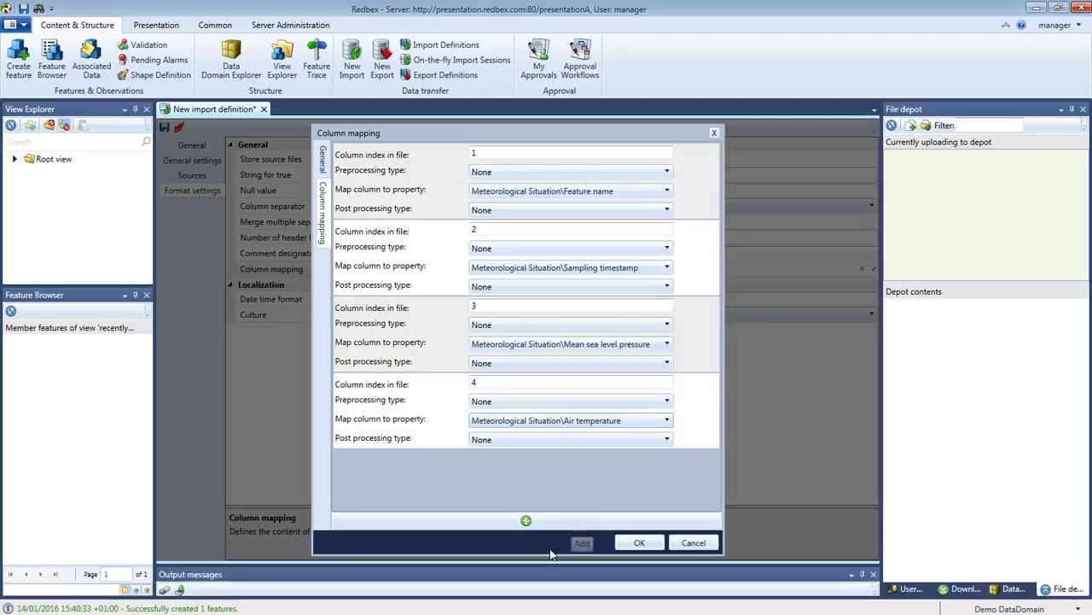
# Add columns 5 and 6, mapped to Precipitation and Pressure.
pyautogui.click(525, 521)
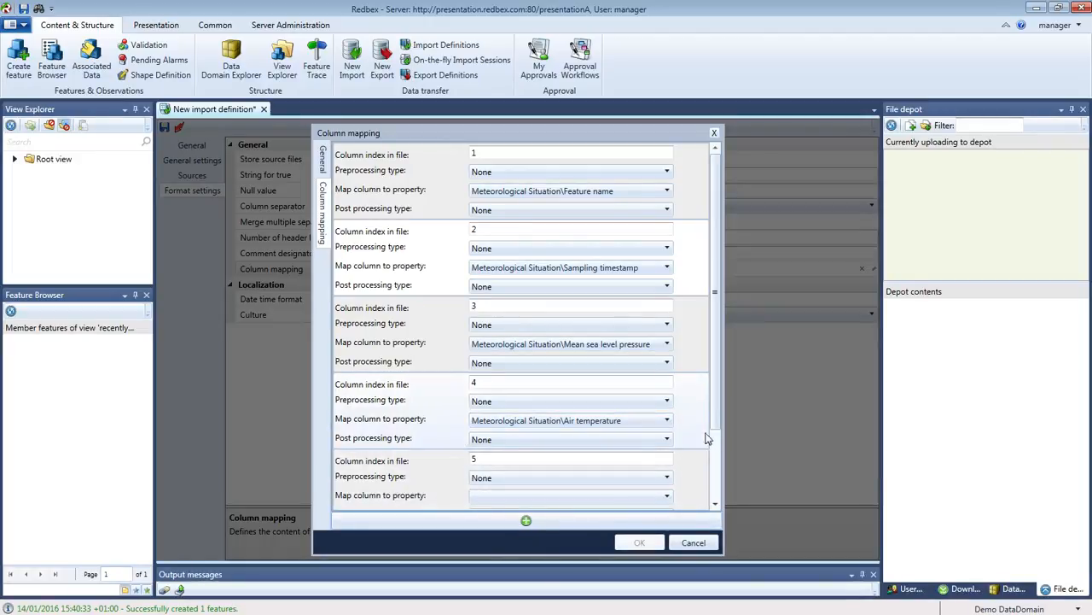
pyautogui.click(712, 498)
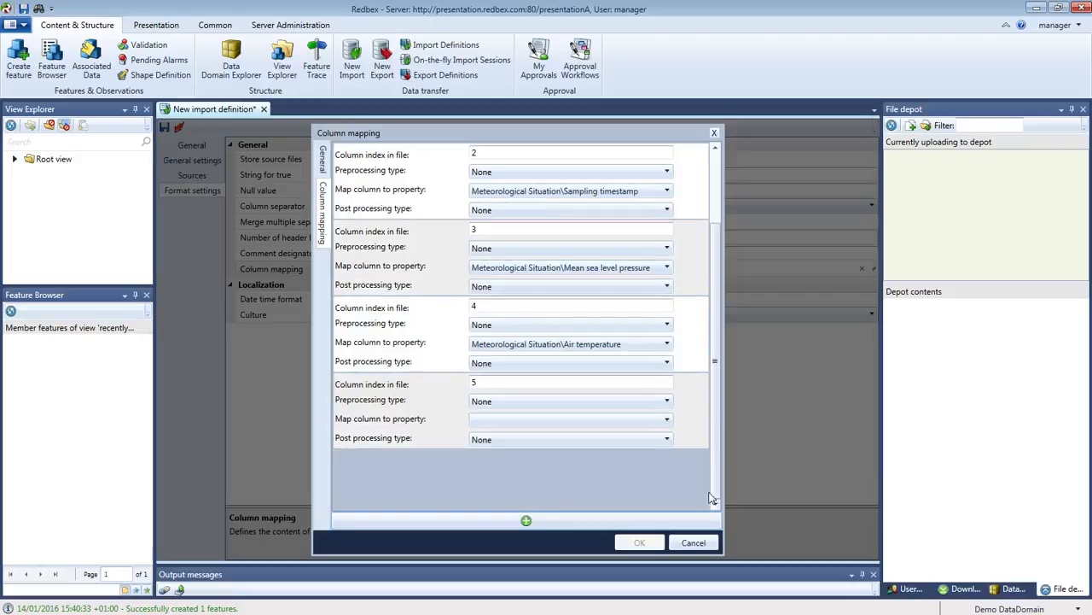
pyautogui.click(668, 418)
pyautogui.moveTo(668, 450); pyautogui.dragTo(668, 480)
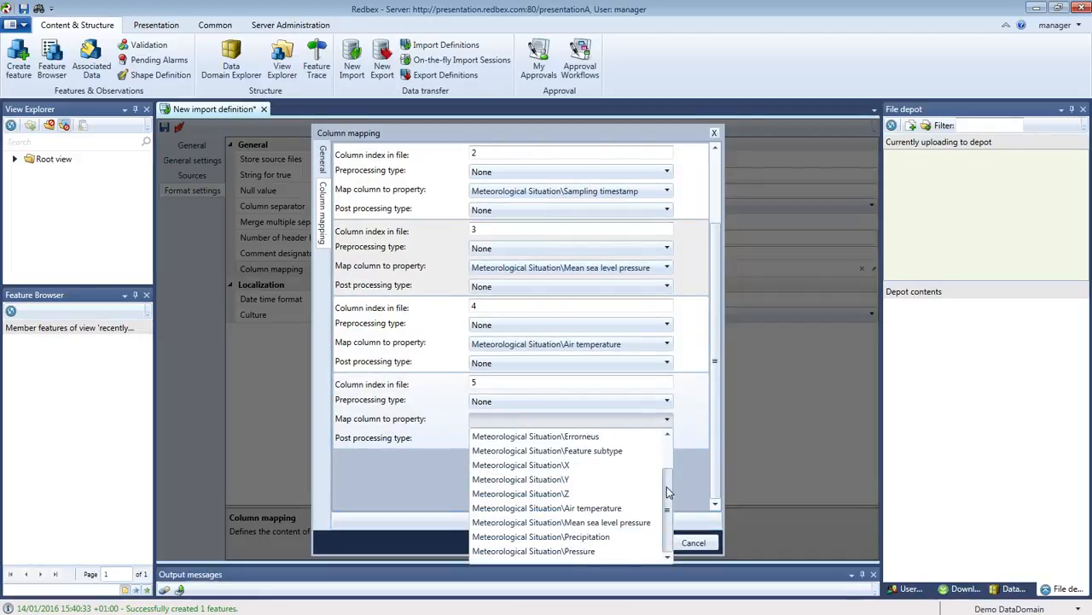
pyautogui.click(595, 537)
pyautogui.click(525, 520)
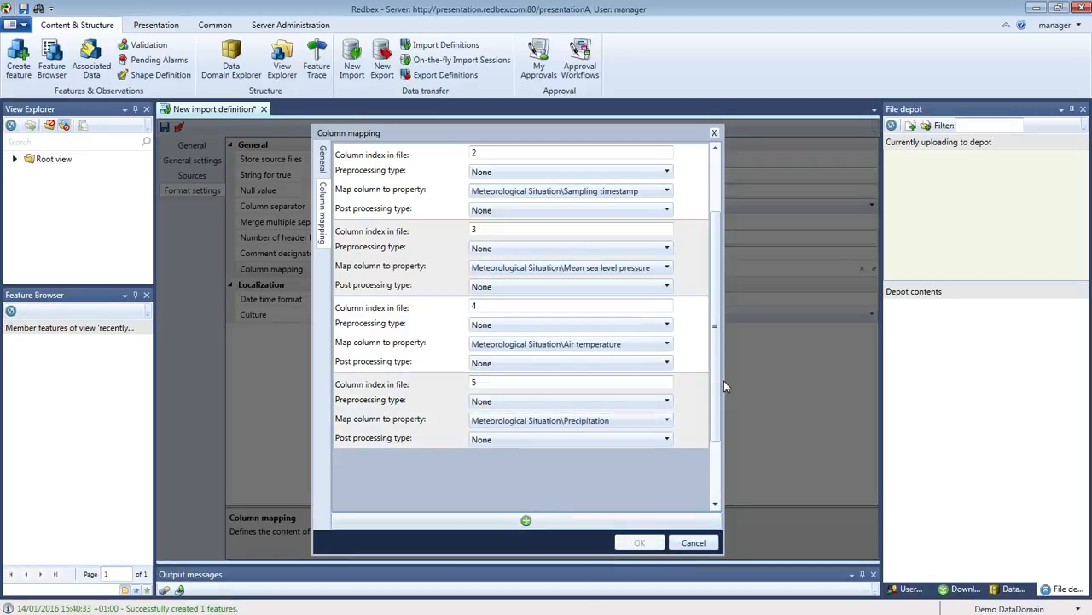
pyautogui.moveTo(715, 397); pyautogui.dragTo(715, 458)
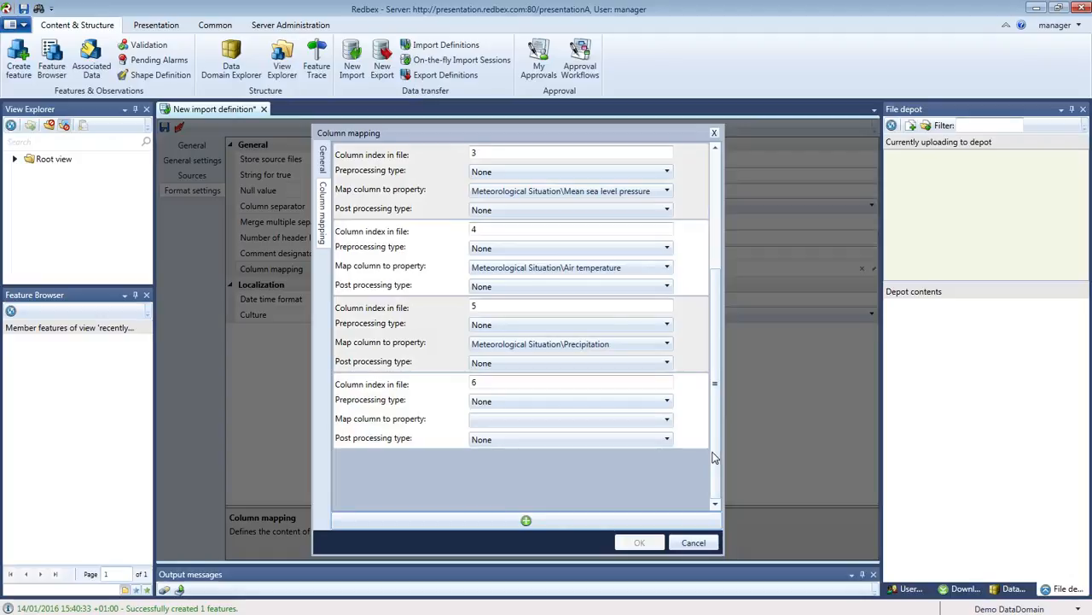
pyautogui.click(666, 419)
pyautogui.moveTo(669, 462); pyautogui.dragTo(667, 505)
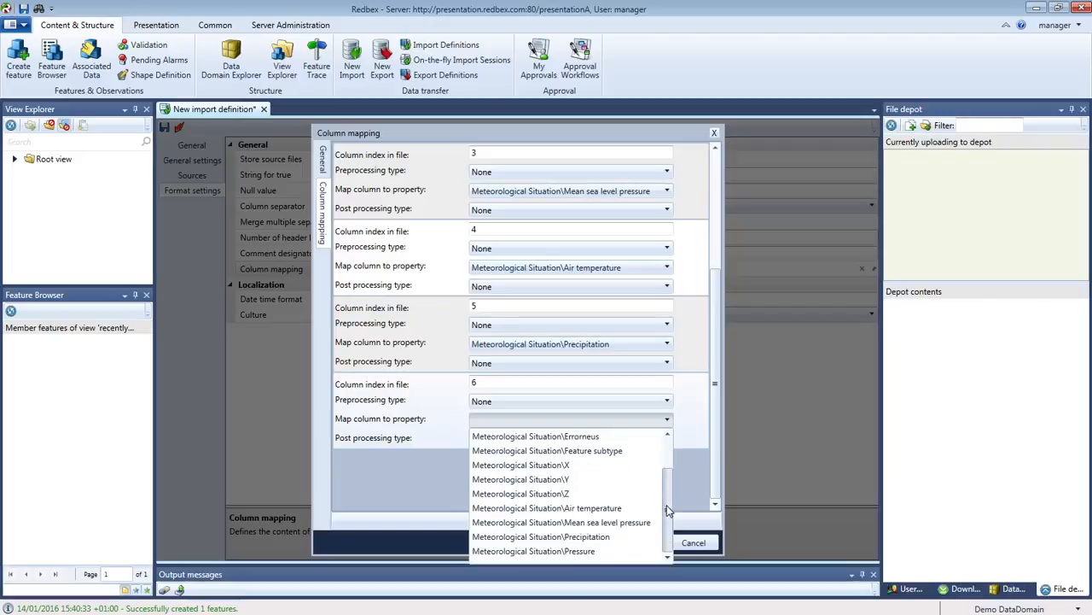
pyautogui.click(598, 550)
pyautogui.moveTo(0, 56); pyautogui.dragTo(498, 459)
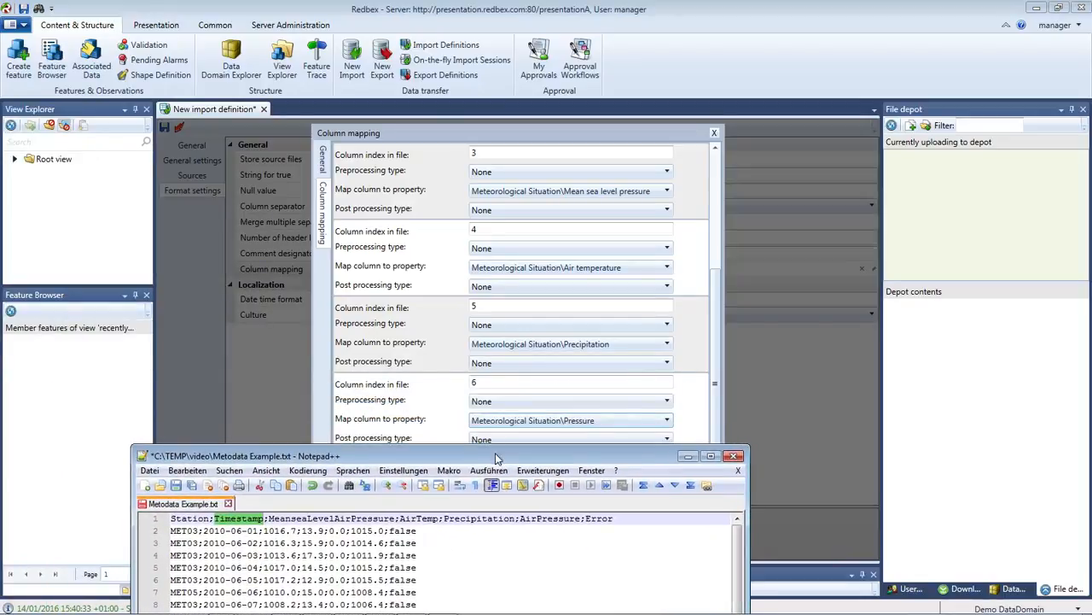
# Highlight the AirTemp and Precipitation headers in the data file, then move Notepad++ off-screen.
pyautogui.click(250, 518)
pyautogui.doubleClick(245, 518)
pyautogui.doubleClick(292, 518)
pyautogui.doubleClick(415, 519)
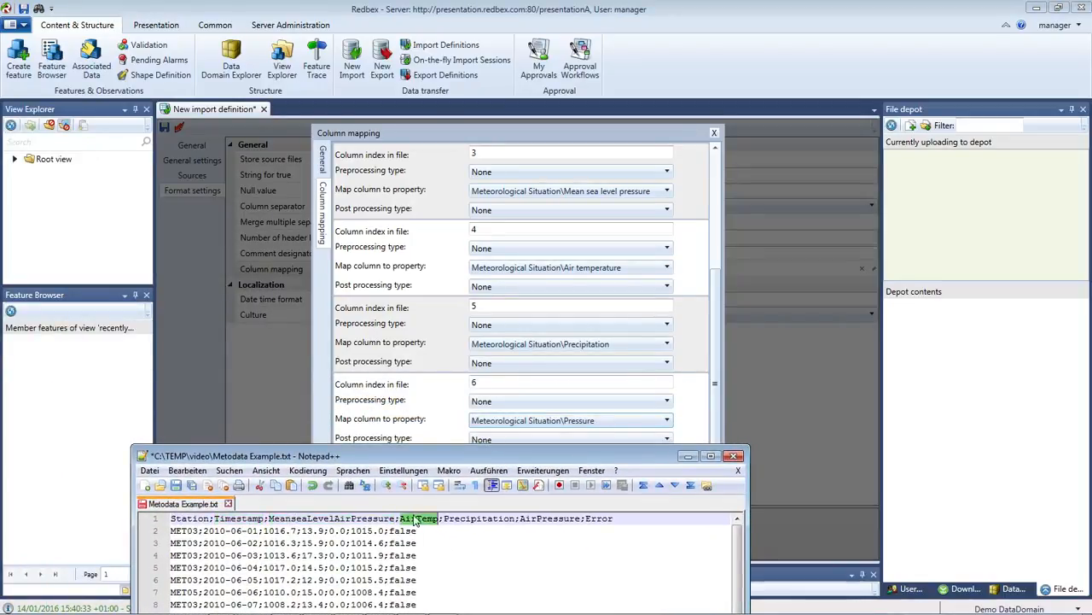
pyautogui.doubleClick(476, 518)
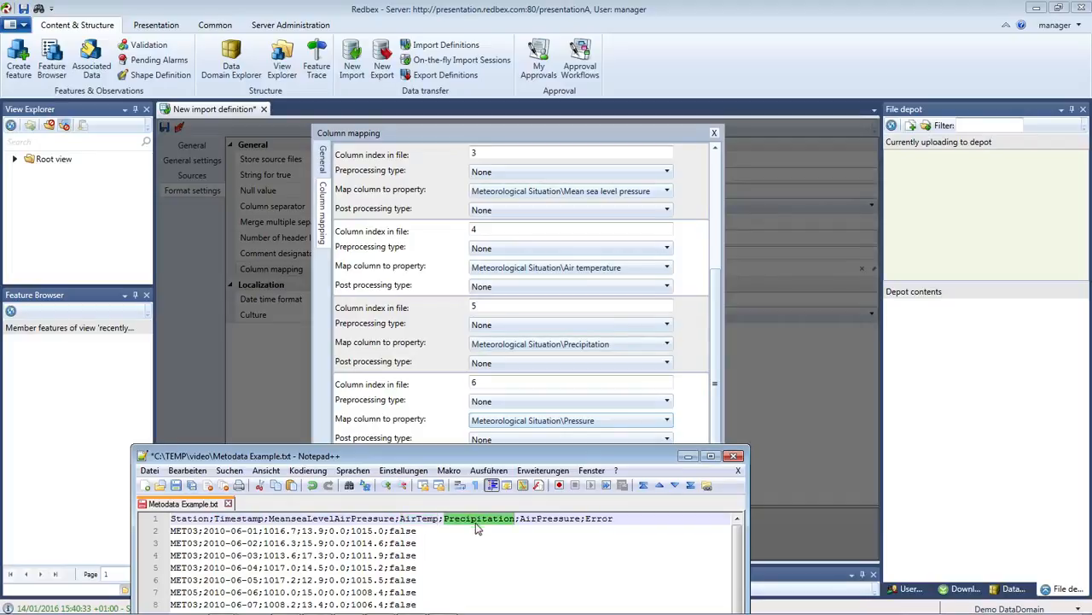
pyautogui.moveTo(527, 459); pyautogui.dragTo(531, 493)
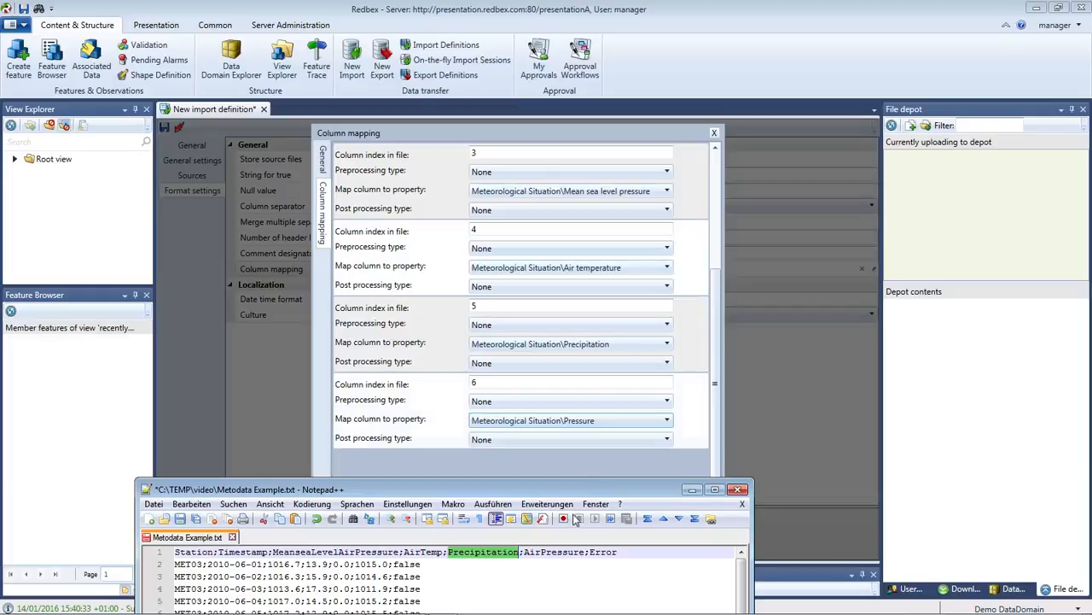
pyautogui.moveTo(564, 495); pyautogui.dragTo(0, 192)
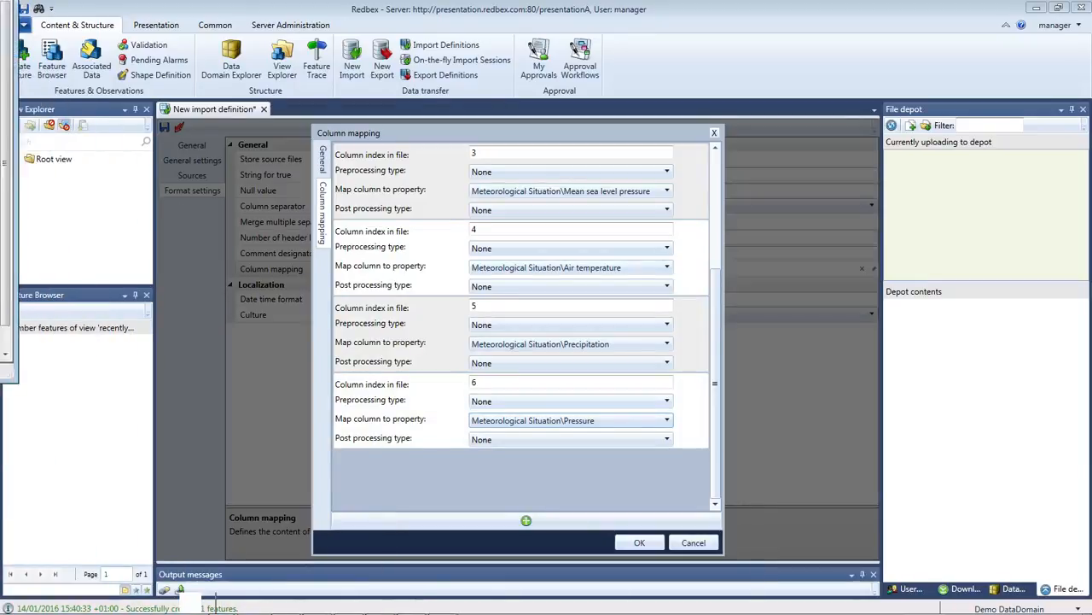
# Add column 7 mapped to Meteorological Situation\Erroneus and confirm the 7-column mapping.
pyautogui.moveTo(715, 292); pyautogui.dragTo(713, 196)
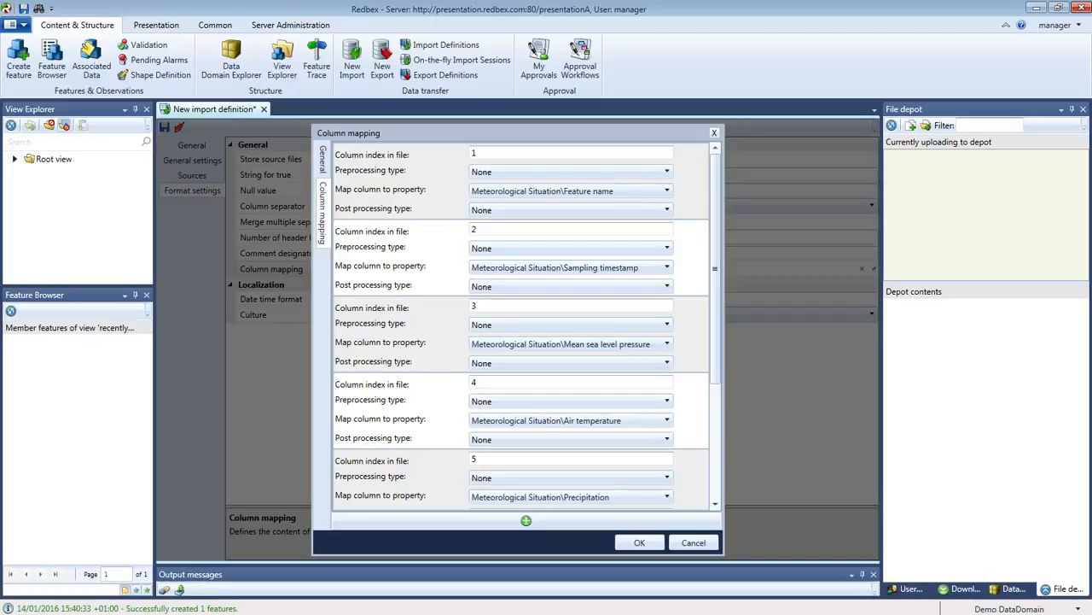
pyautogui.scroll(-3, 629, 460)
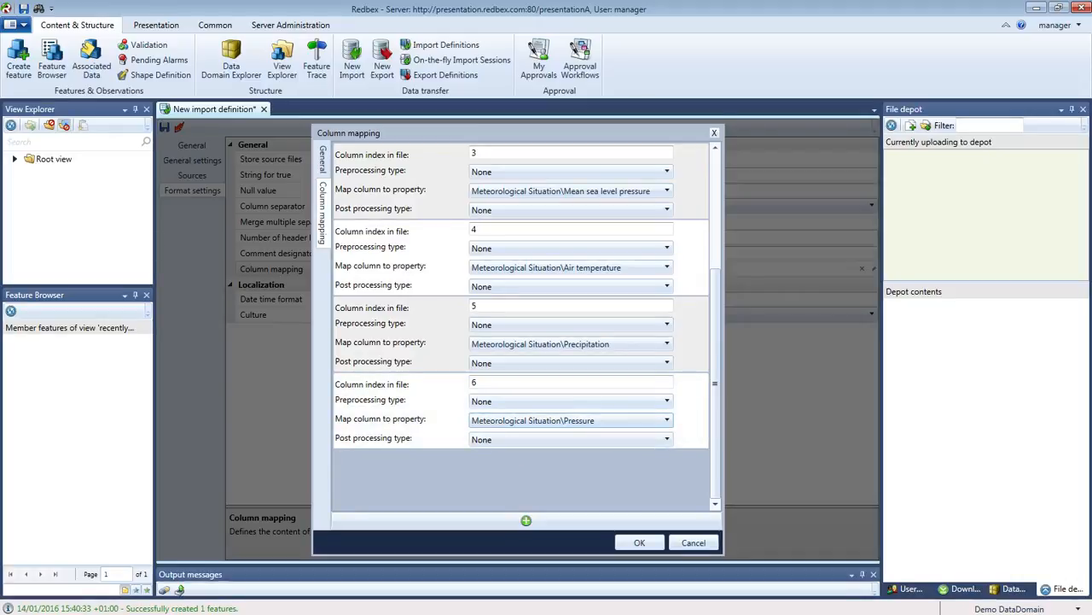
pyautogui.click(526, 519)
pyautogui.scroll(-2, 715, 422)
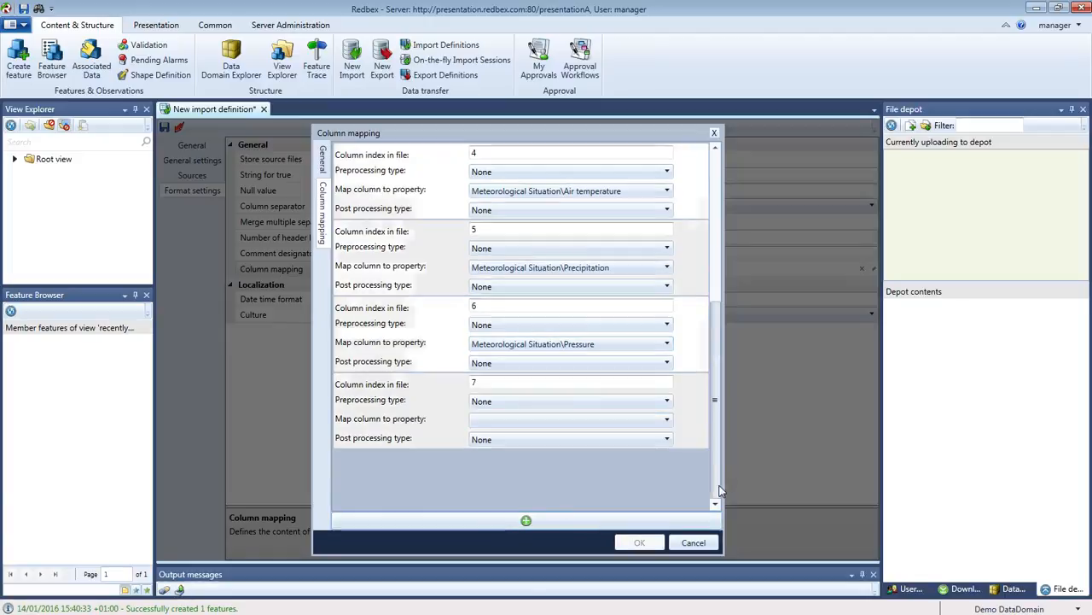
pyautogui.click(668, 424)
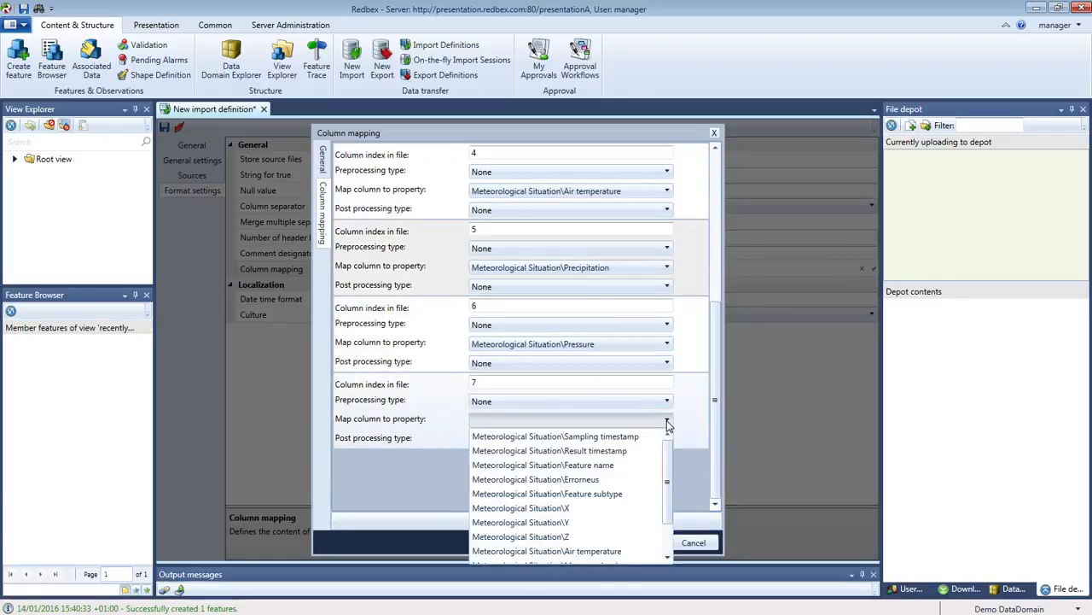
pyautogui.click(604, 485)
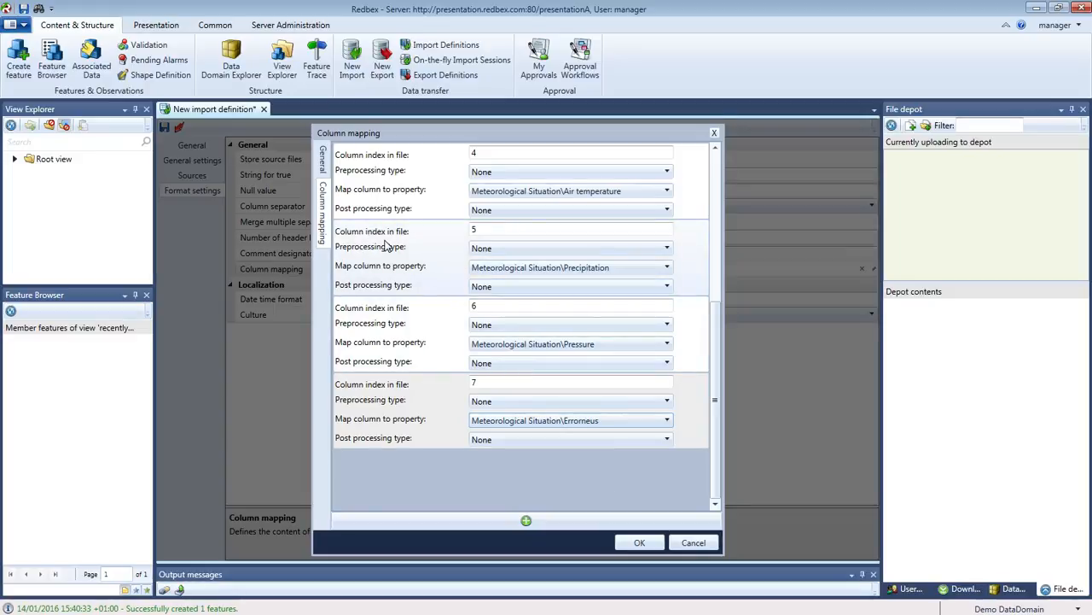
pyautogui.click(639, 544)
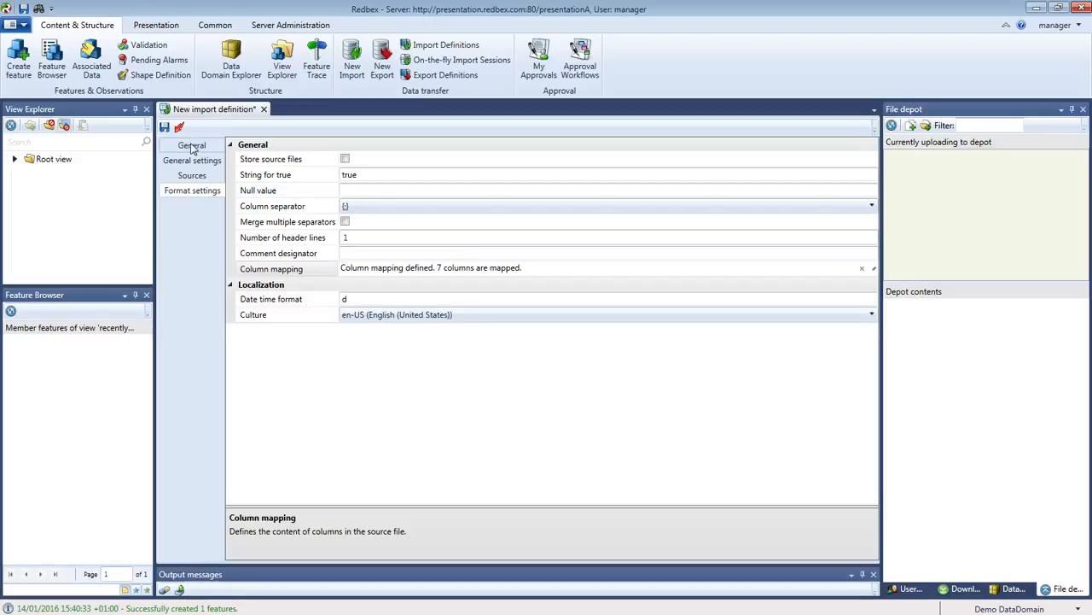
# Save the definition and verify the name Meteorological Import on the General page.
pyautogui.click(165, 128)
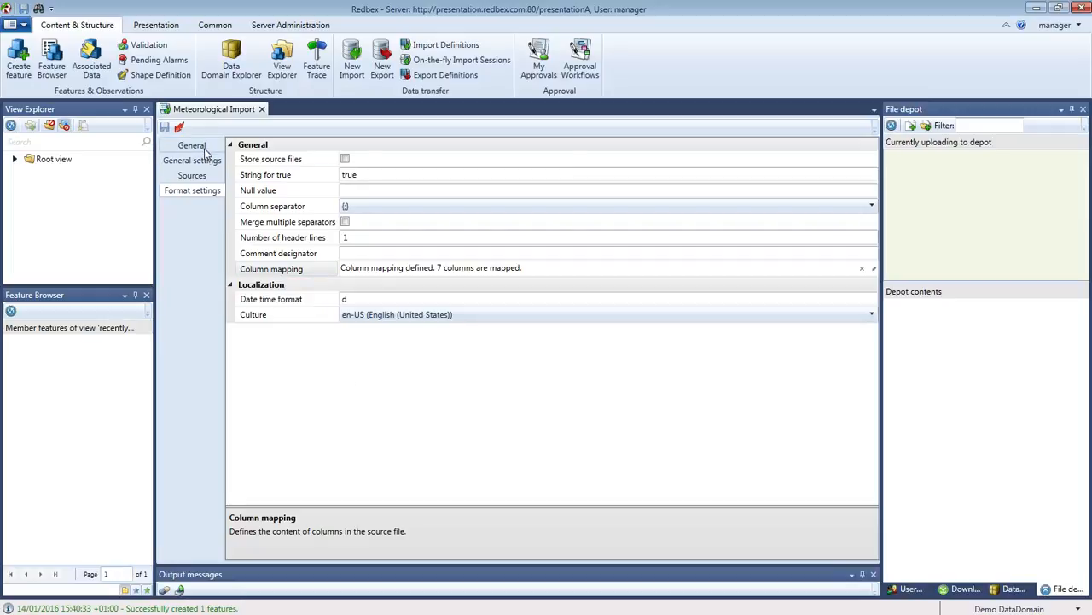
pyautogui.click(191, 145)
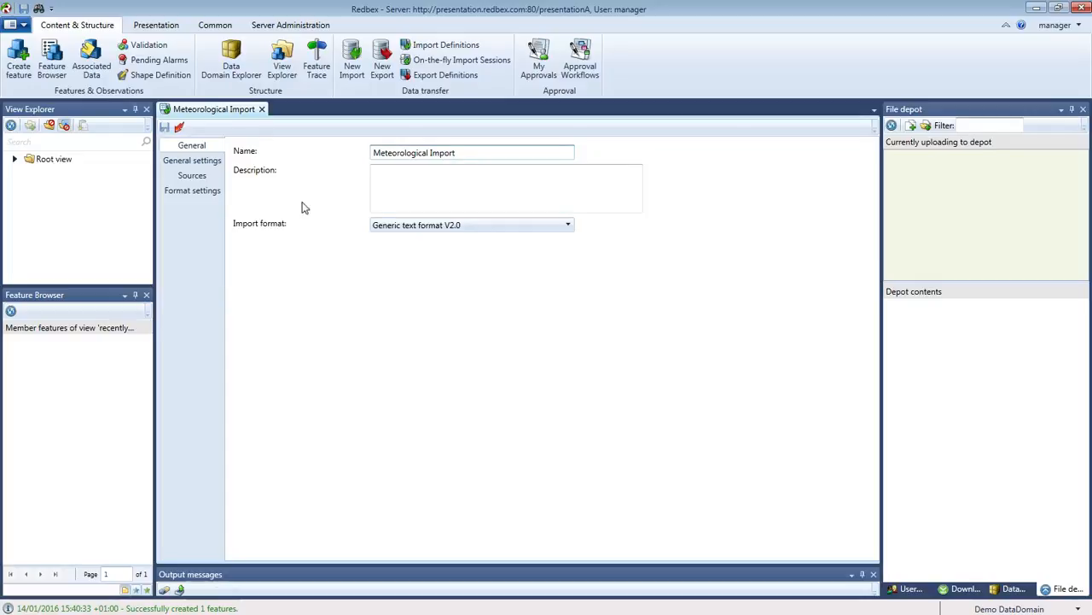
pyautogui.click(204, 190)
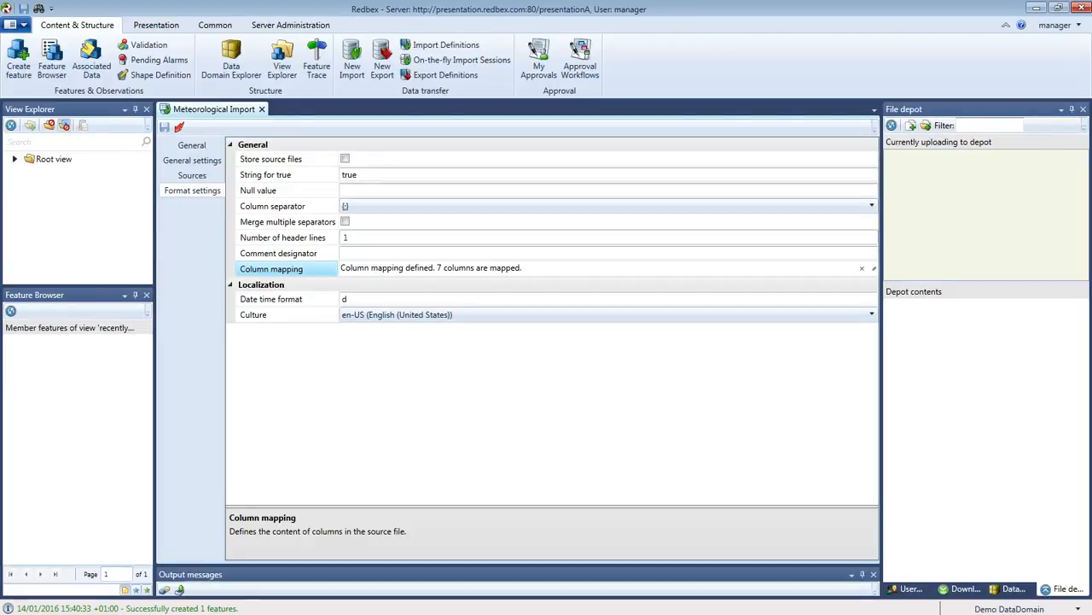
pyautogui.moveTo(0, 193); pyautogui.dragTo(525, 437)
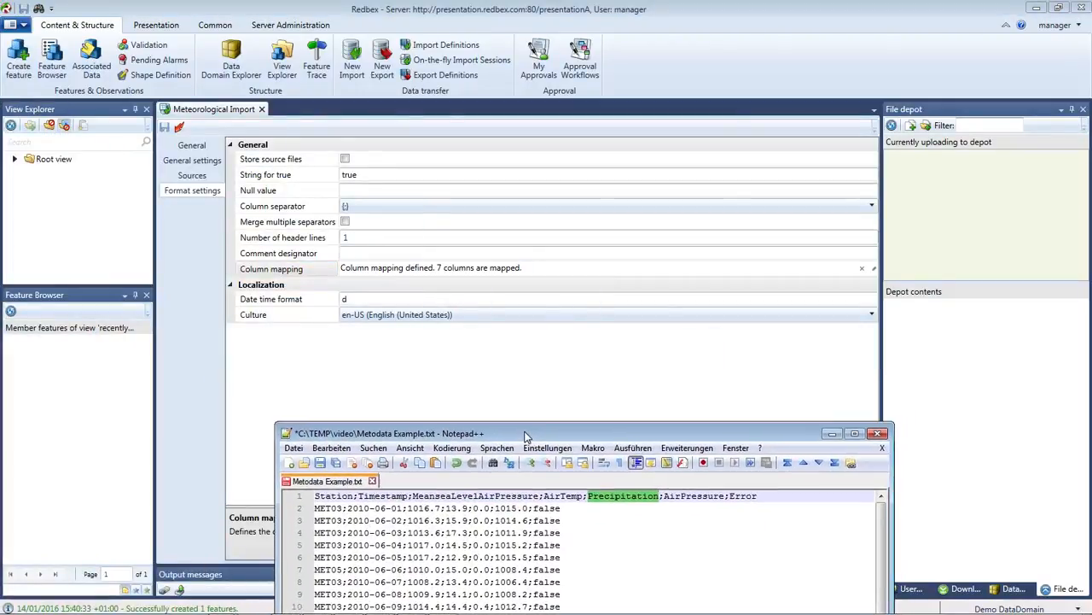
# Select the date 2010-06-01 on data line 2 and bring the Redbex Reference Manual alongside.
pyautogui.doubleClick(362, 509)
pyautogui.moveTo(369, 510); pyautogui.dragTo(398, 510)
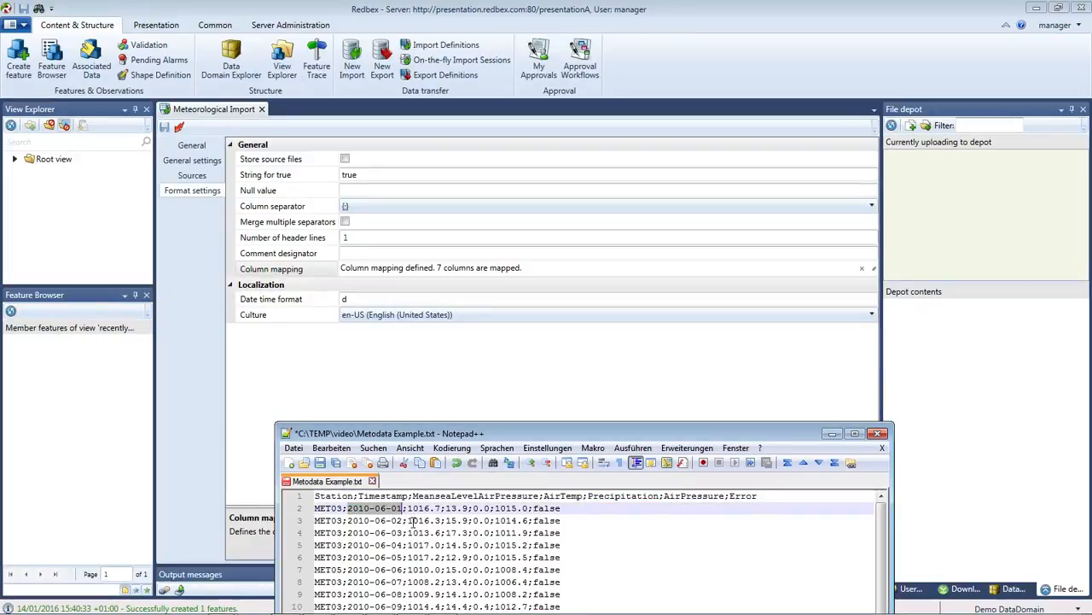
pyautogui.moveTo(510, 433); pyautogui.dragTo(442, 471)
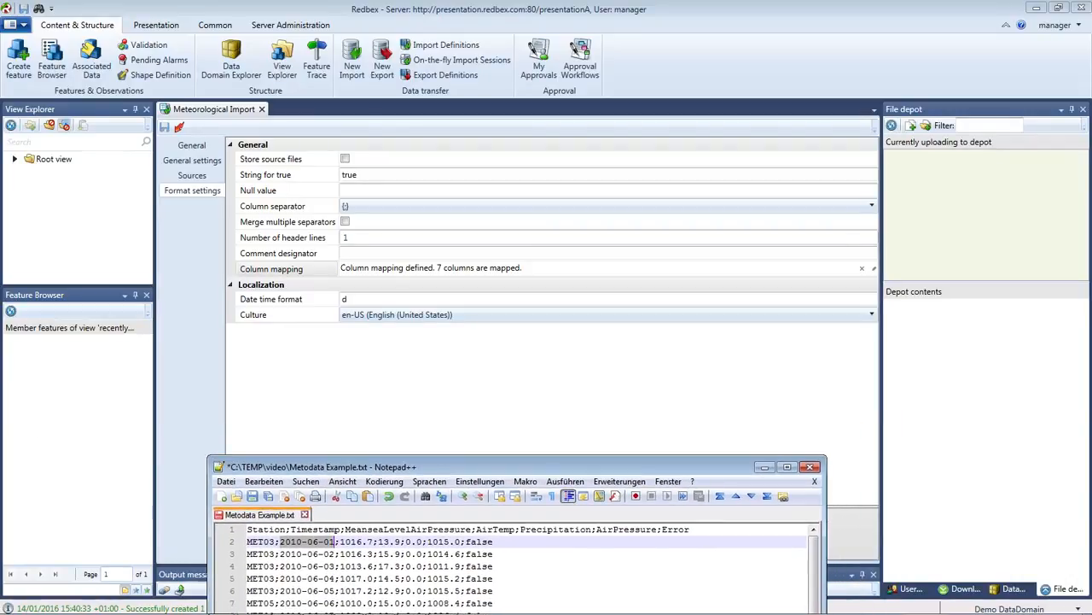
pyautogui.hotkey('alt', 'Tab')
pyautogui.moveTo(0, 90); pyautogui.dragTo(214, 23)
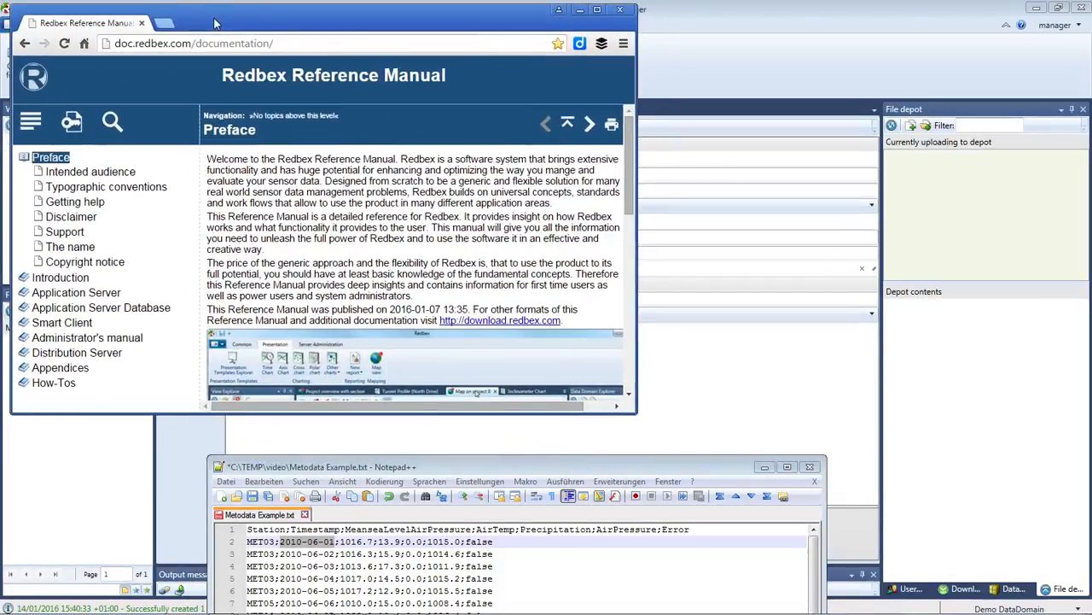
# Arrange the windows and search the manual for 'date time form' to open Date-time formatting.
pyautogui.moveTo(634, 414); pyautogui.dragTo(670, 437)
pyautogui.moveTo(593, 465); pyautogui.dragTo(1065, 73)
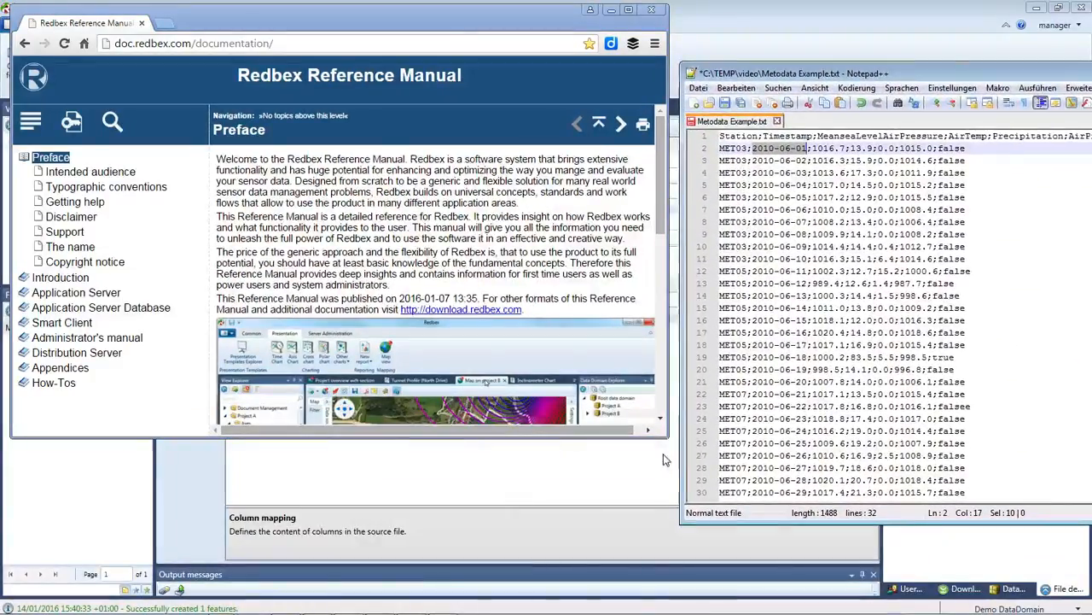
pyautogui.moveTo(753, 80); pyautogui.dragTo(969, 19)
pyautogui.moveTo(667, 439); pyautogui.dragTo(871, 595)
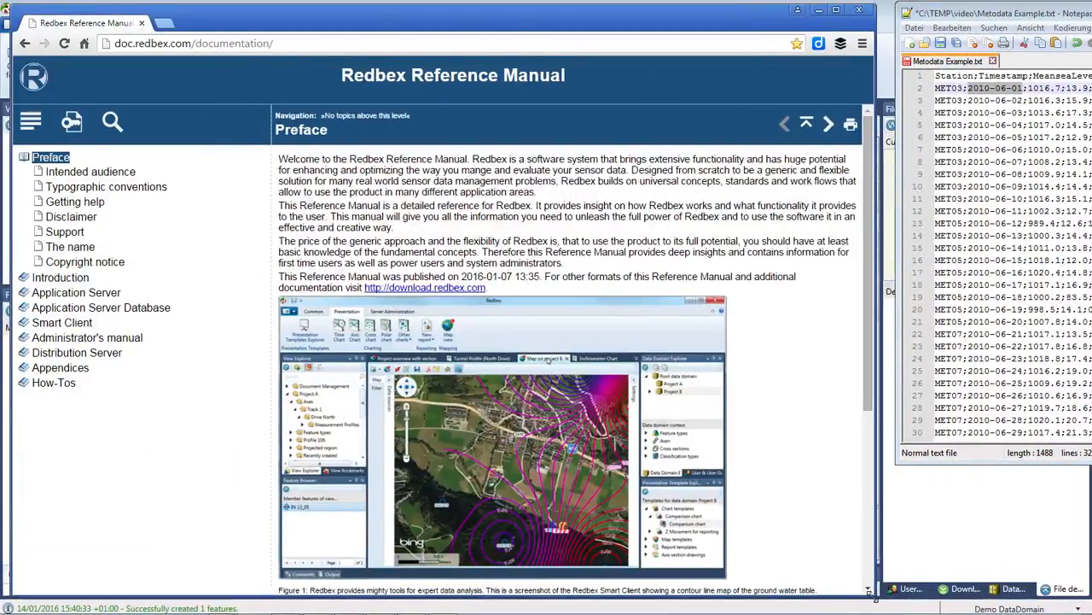
pyautogui.click(114, 122)
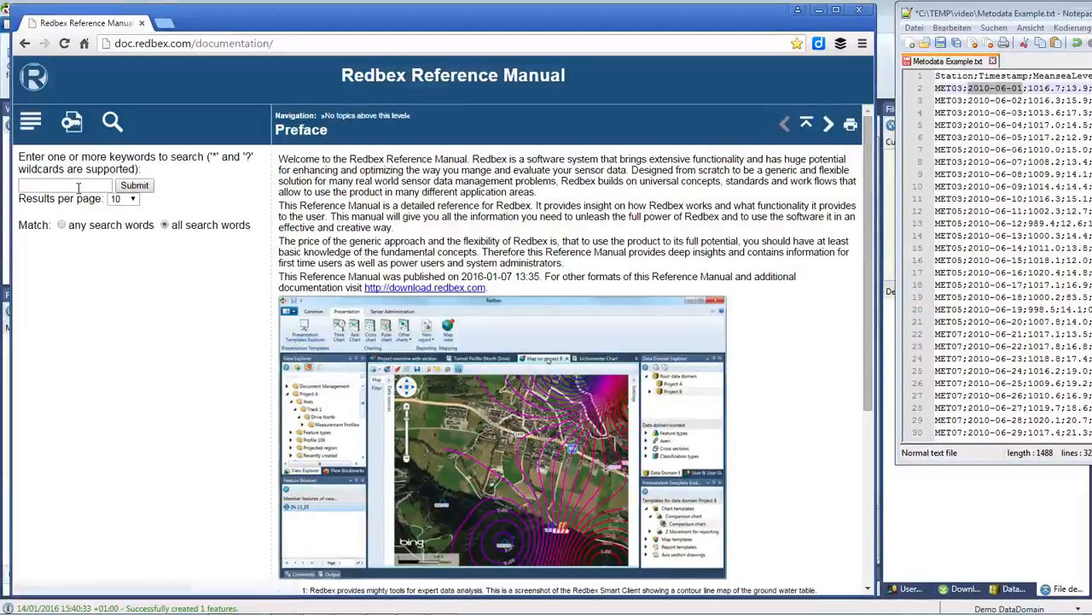
pyautogui.write('date time format')
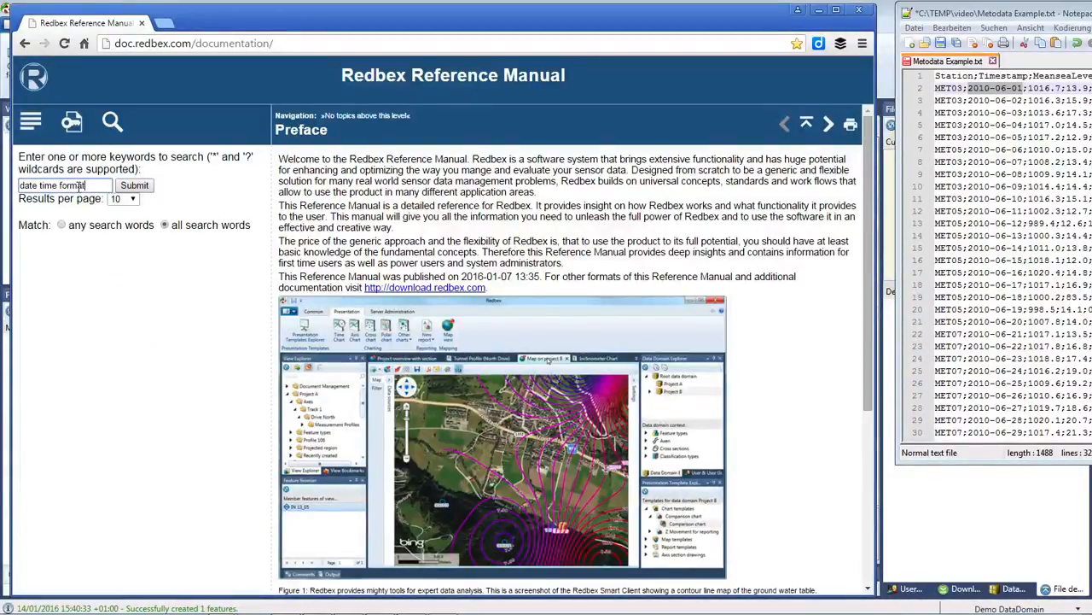
pyautogui.press('Return')
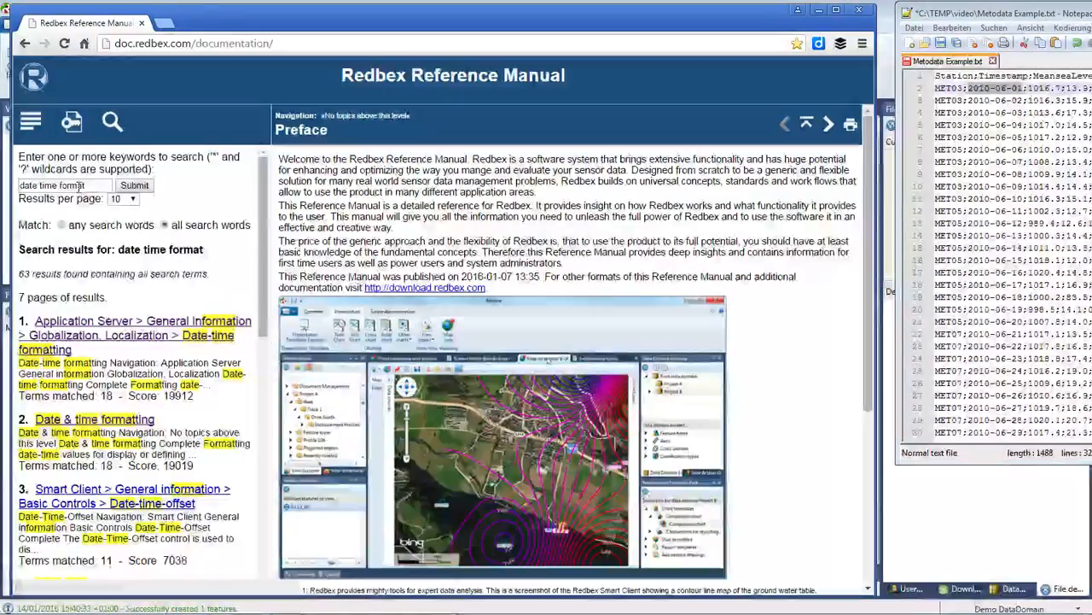
pyautogui.click(92, 336)
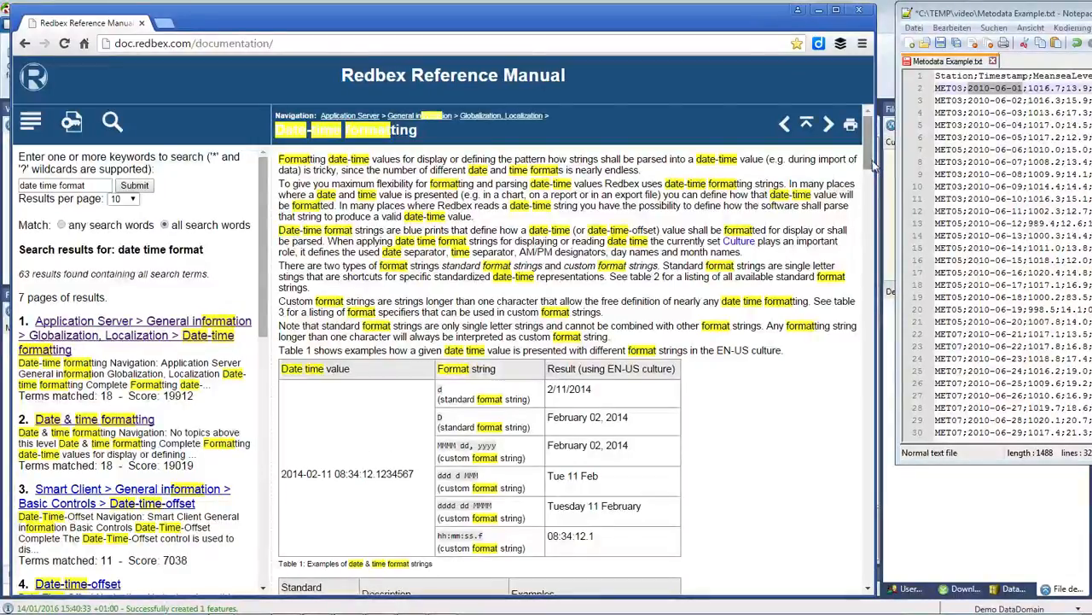
# Read the standard format specifiers table, including d for the long date pattern.
pyautogui.scroll(-1, 872, 169)
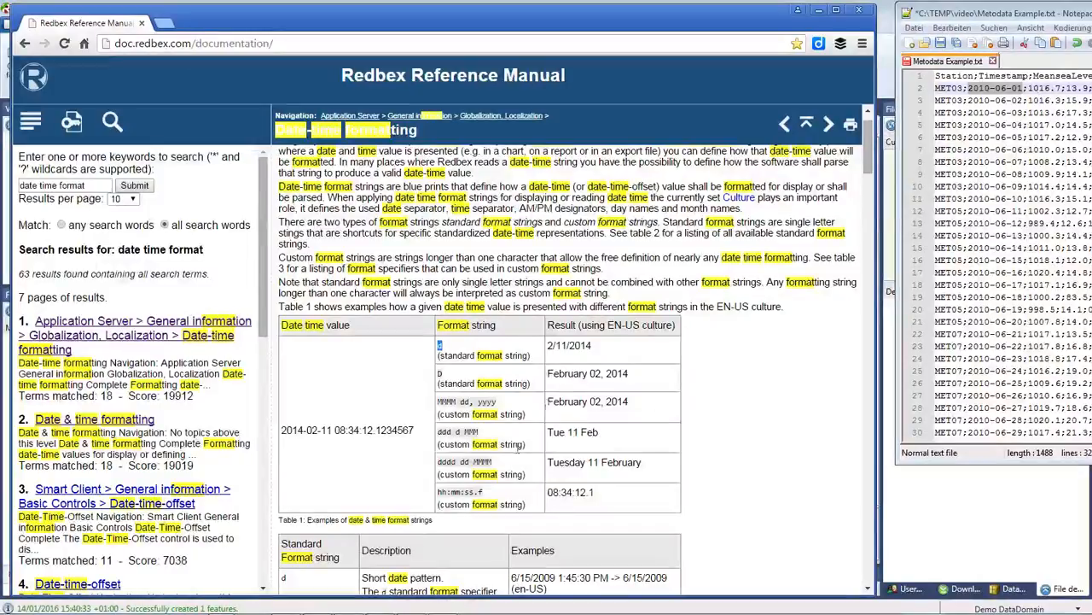
pyautogui.moveTo(593, 346); pyautogui.dragTo(543, 346)
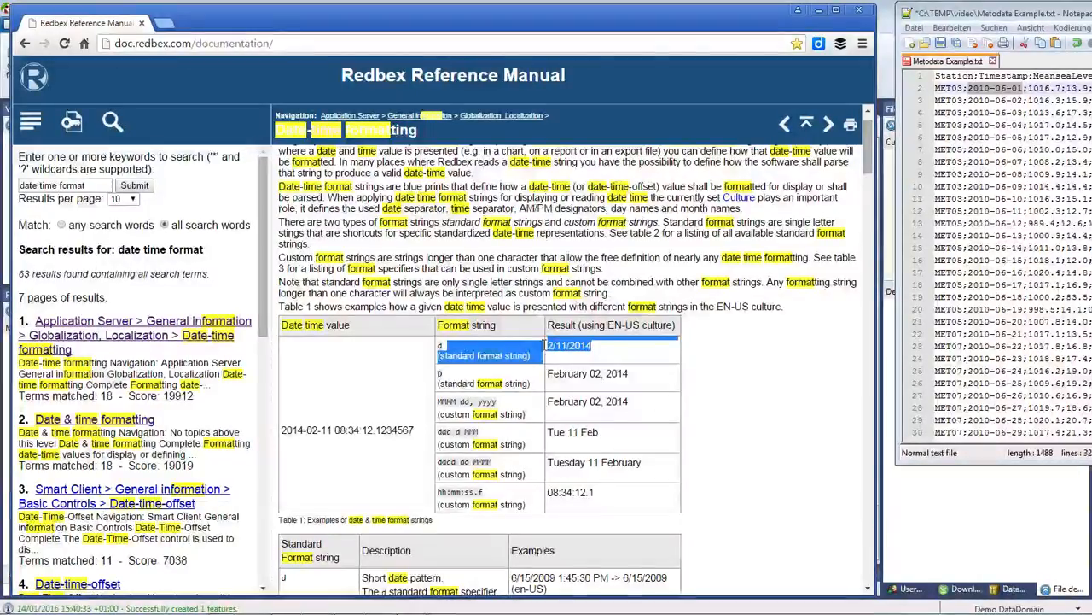
pyautogui.click(574, 350)
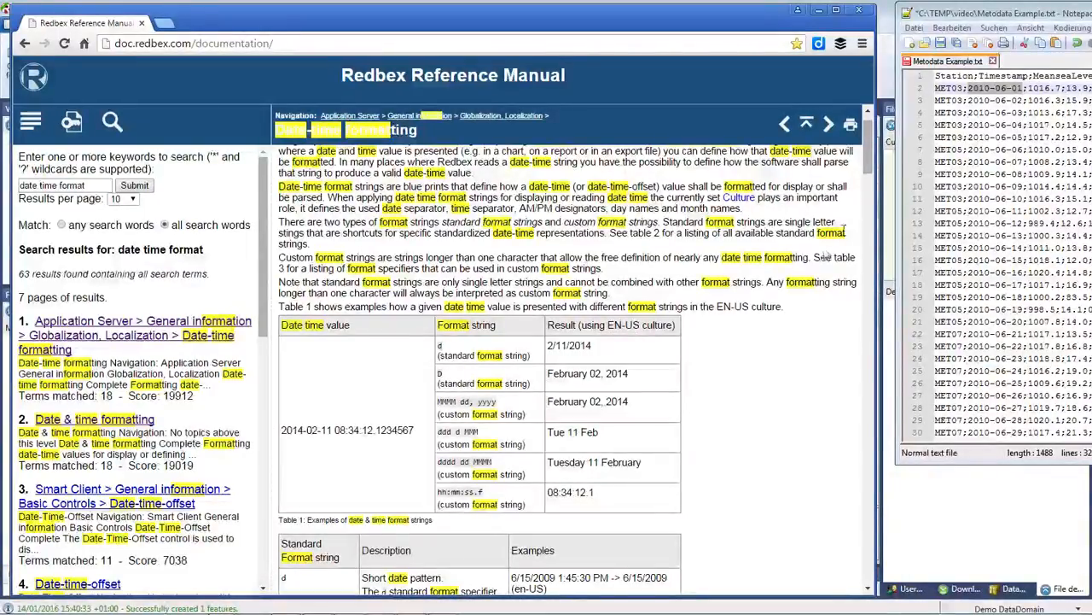
pyautogui.moveTo(866, 166); pyautogui.dragTo(860, 278)
pyautogui.scroll(-1, 547, 325)
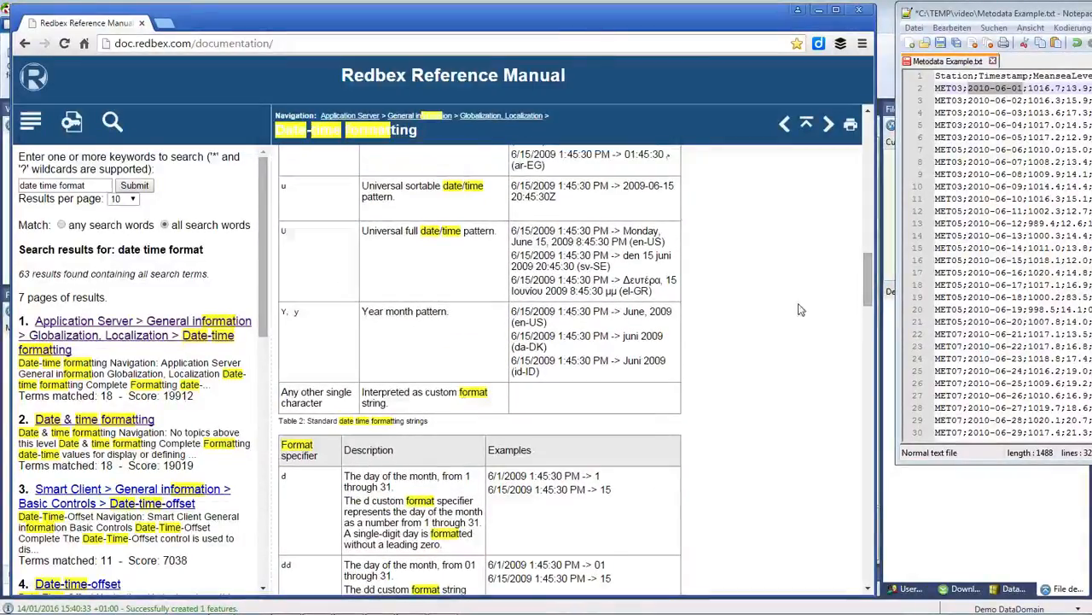
pyautogui.moveTo(308, 421); pyautogui.dragTo(431, 422)
pyautogui.moveTo(865, 295); pyautogui.dragTo(879, 196)
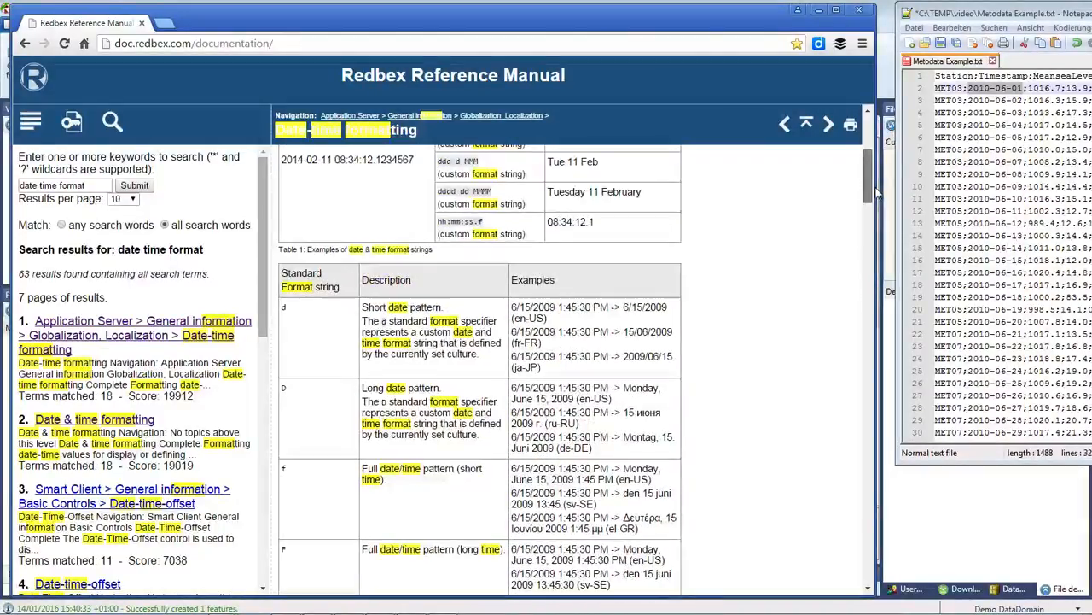
pyautogui.doubleClick(283, 307)
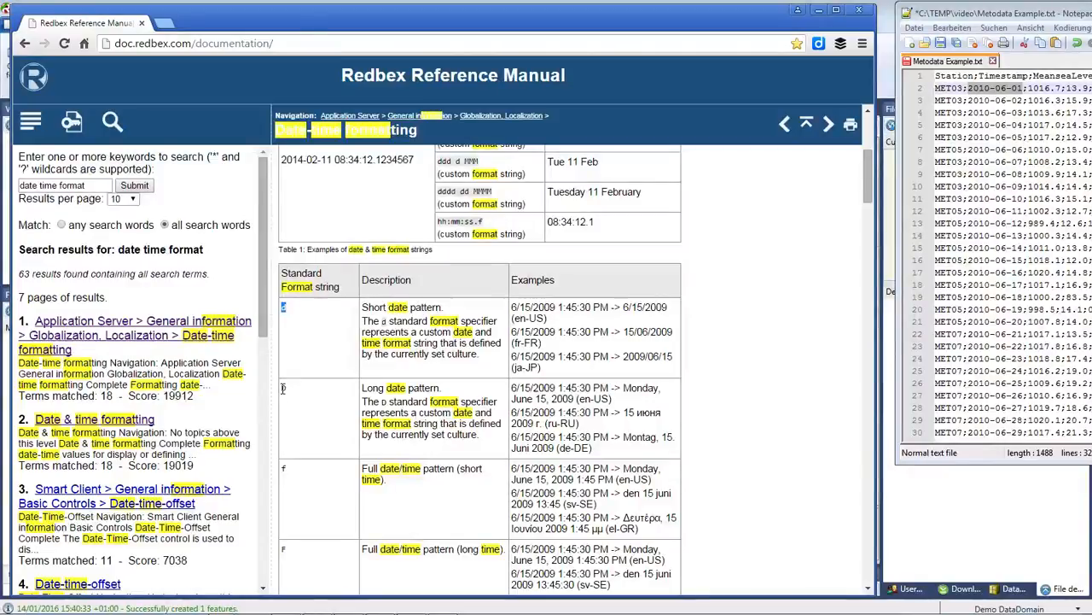
pyautogui.moveTo(362, 388); pyautogui.dragTo(441, 388)
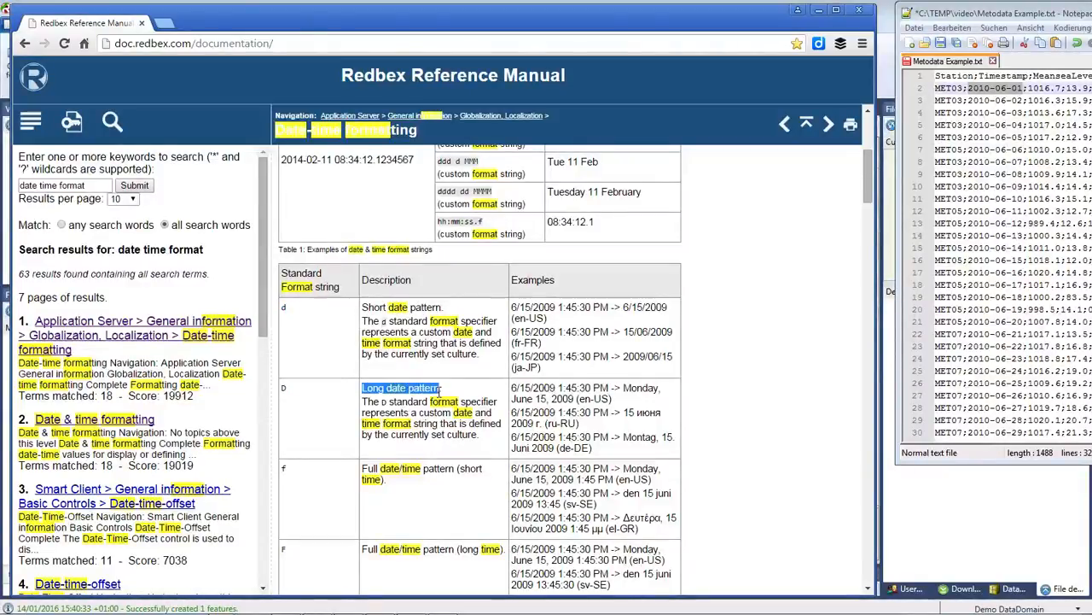
# Scroll down the Date-time formatting page toward the custom format specifiers table.
pyautogui.scroll(-2, 503, 459)
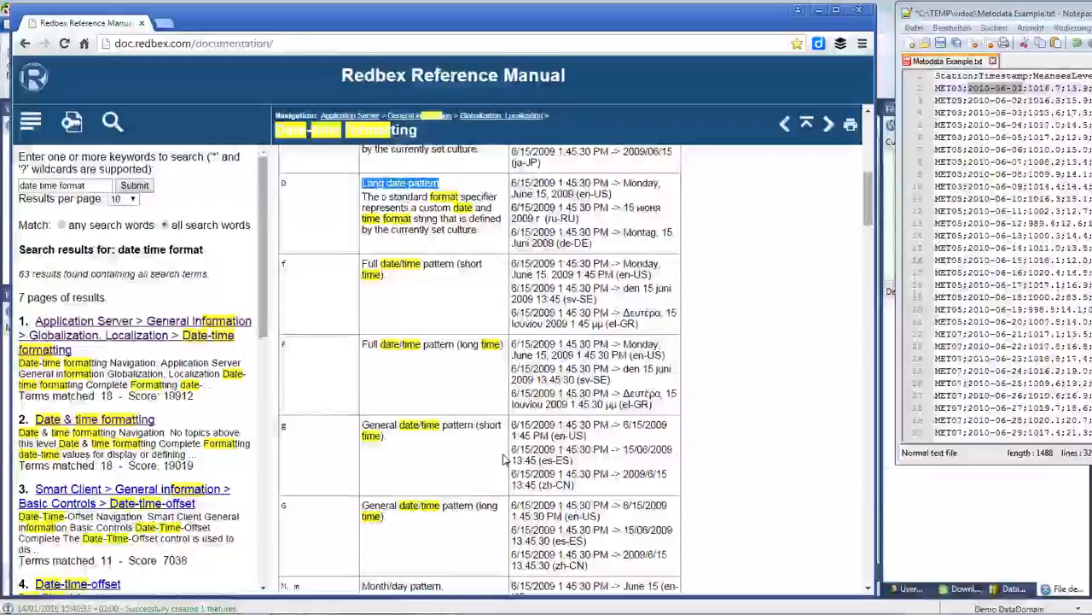
pyautogui.scroll(-1, 502, 459)
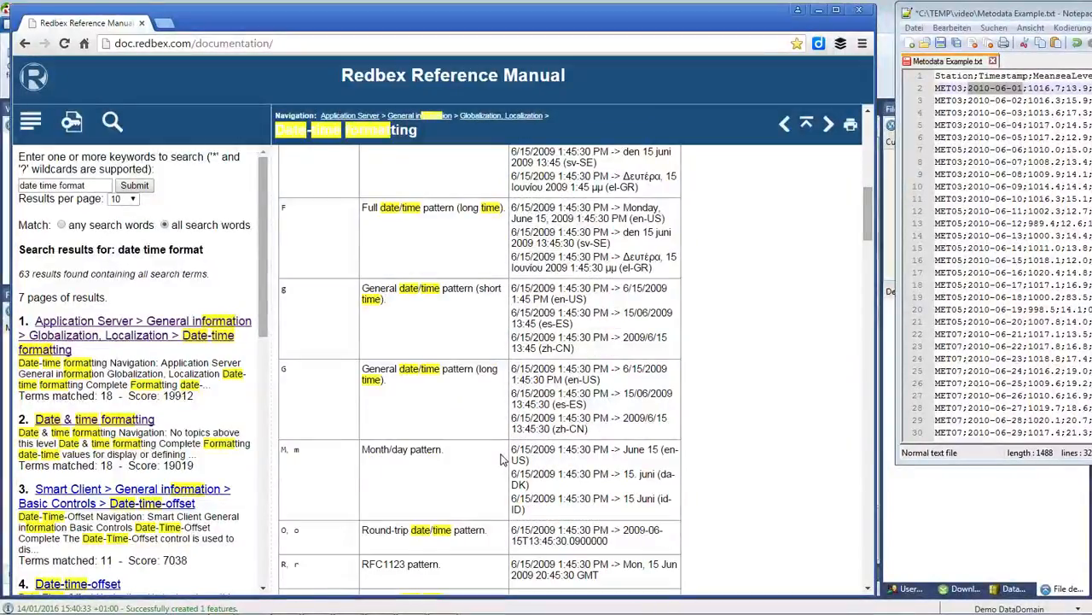
pyautogui.scroll(-1, 502, 460)
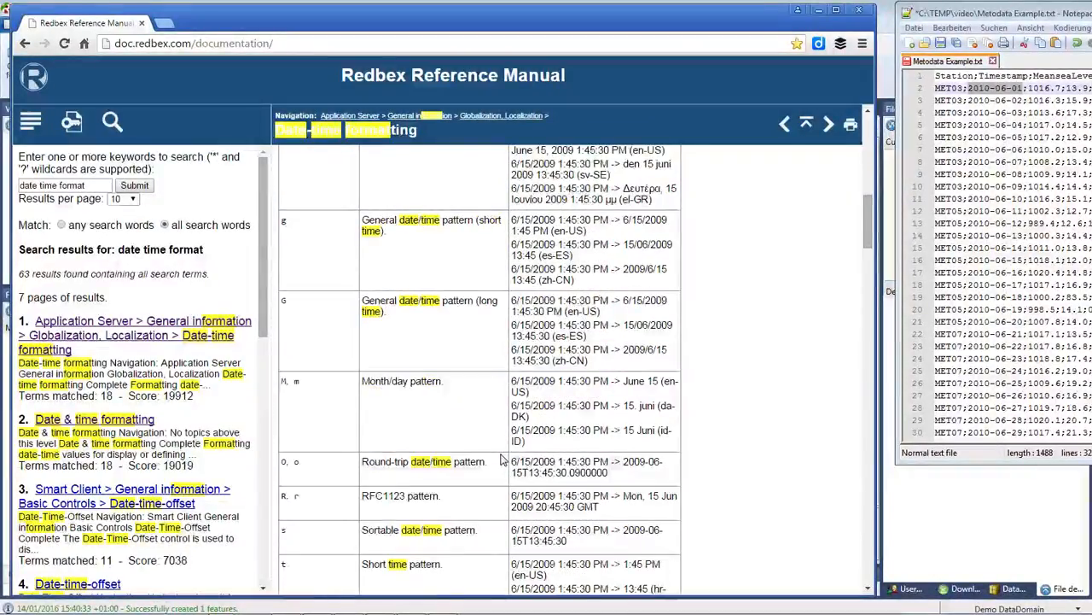
pyautogui.scroll(-1, 502, 459)
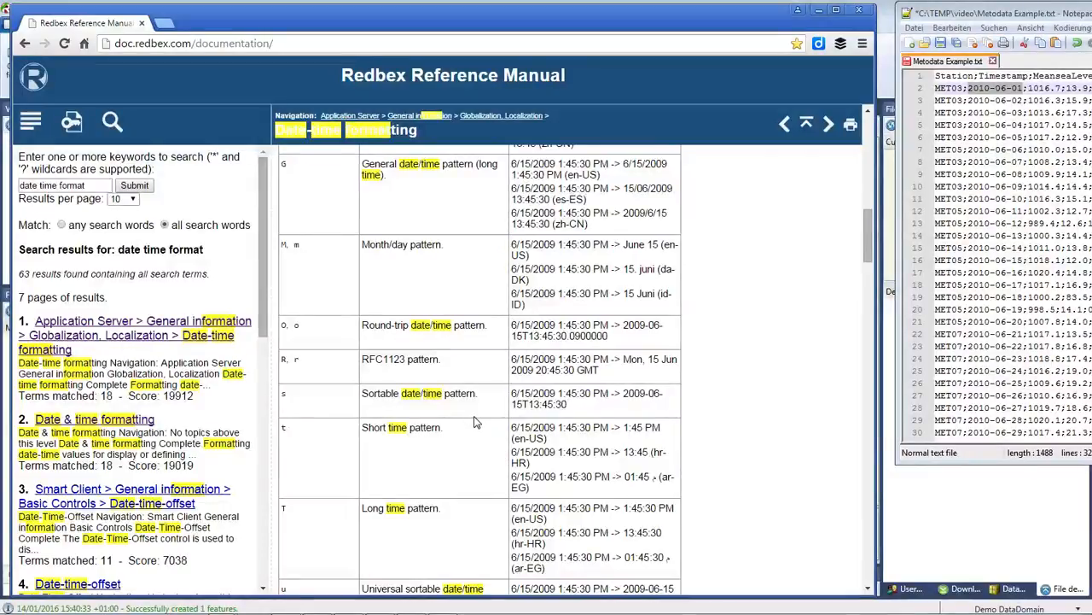
pyautogui.scroll(-3, 475, 419)
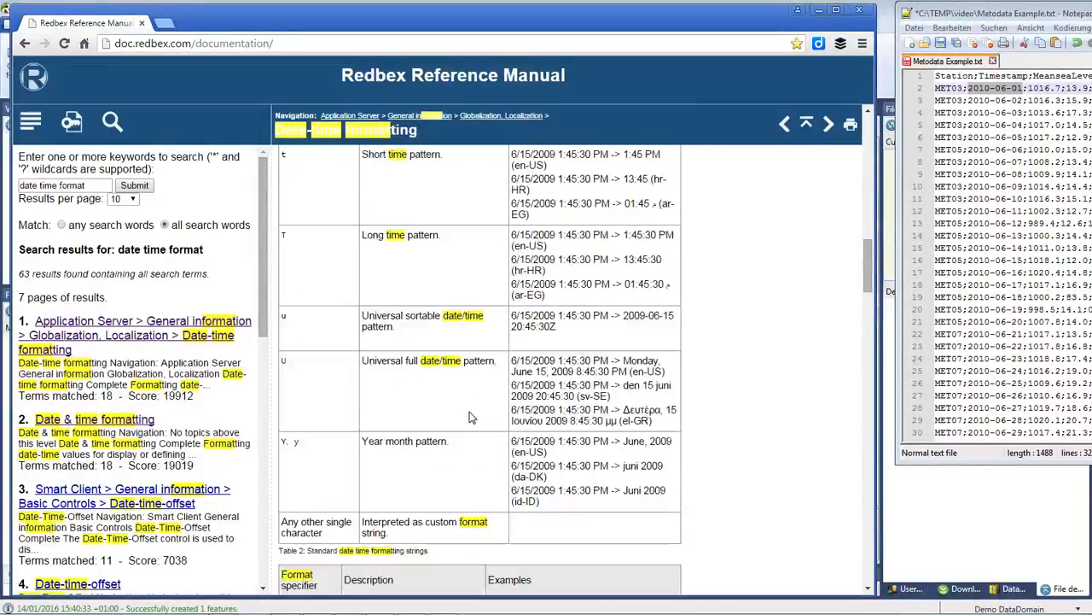
pyautogui.scroll(-1, 470, 416)
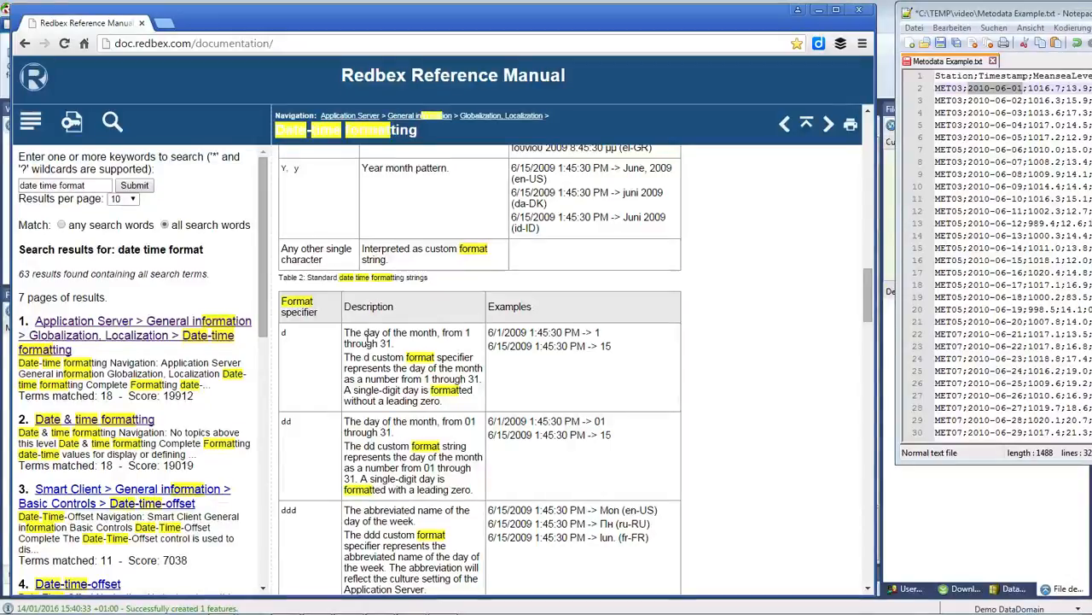
pyautogui.scroll(-3, 385, 396)
# Identify yyyy as the four-digit year specifier matching 2010, then reveal Redbex's format settings.
pyautogui.scroll(-7, 384, 395)
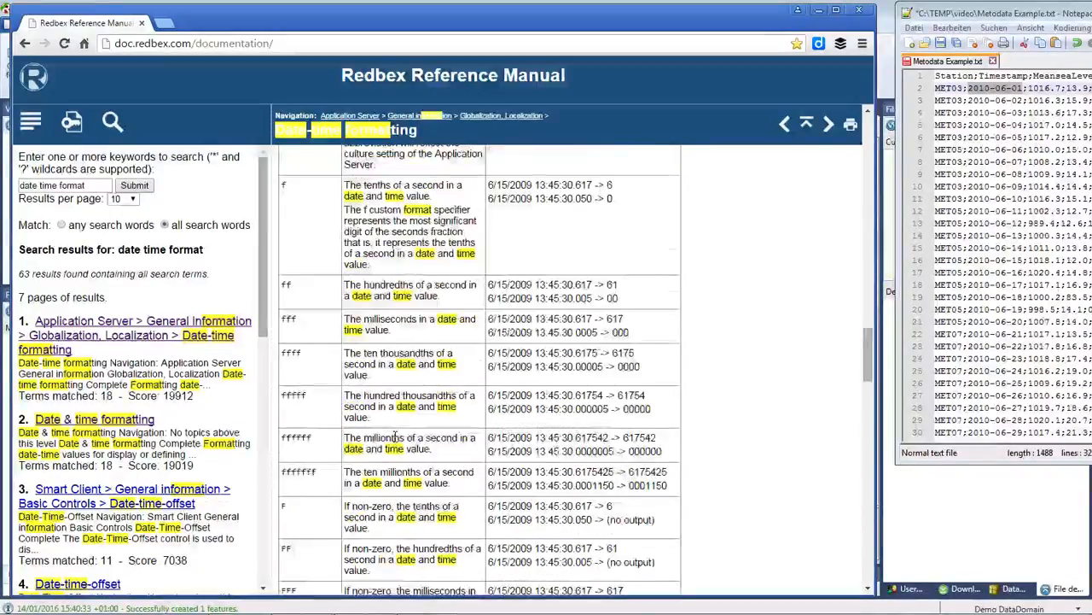
pyautogui.scroll(-8, 394, 437)
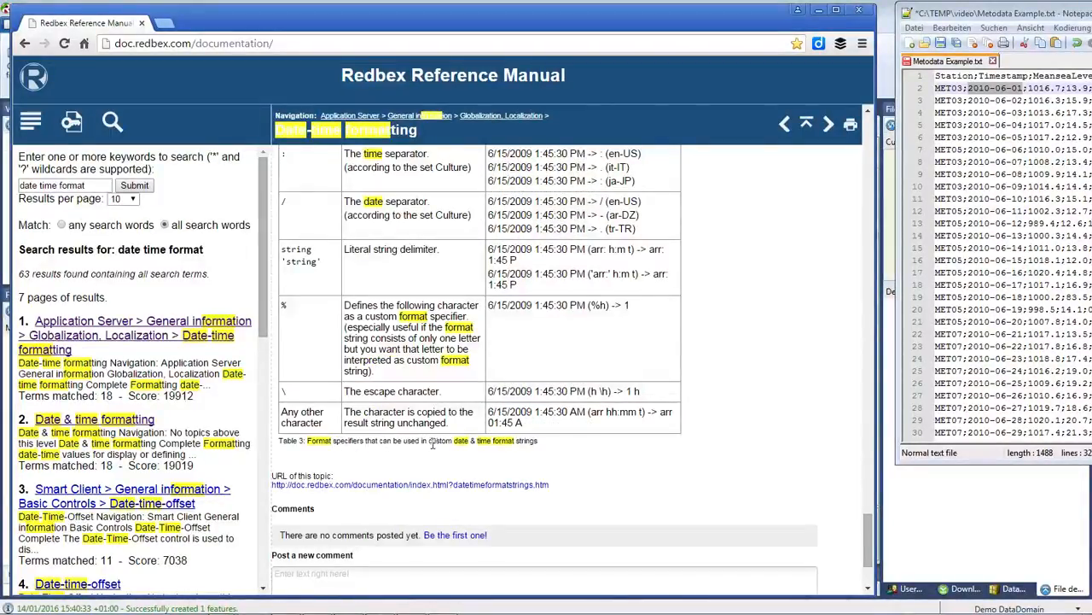
pyautogui.moveTo(422, 442); pyautogui.dragTo(540, 442)
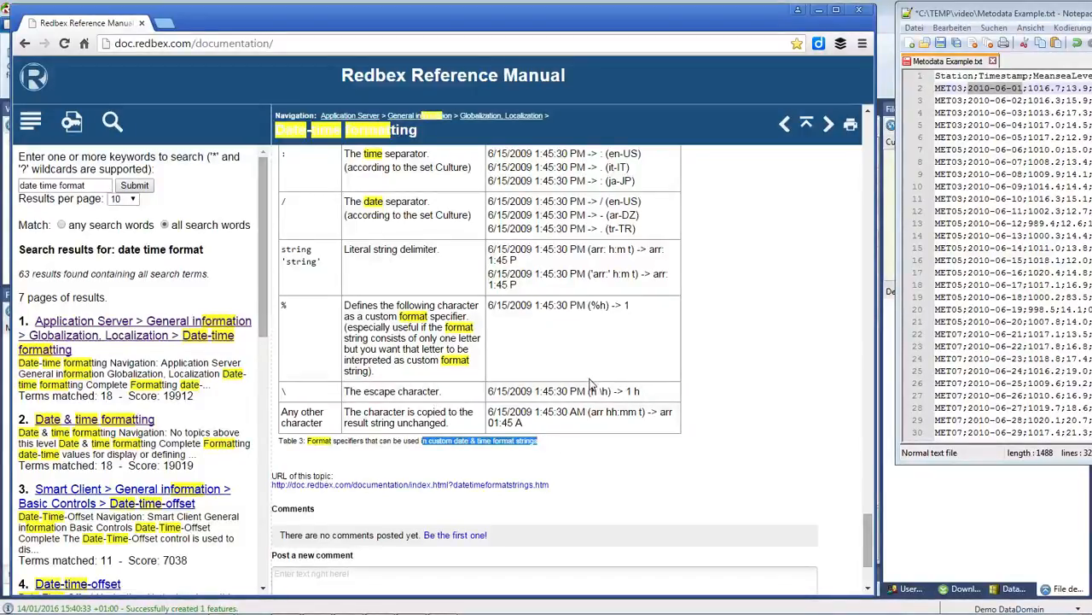
pyautogui.moveTo(871, 543); pyautogui.dragTo(870, 501)
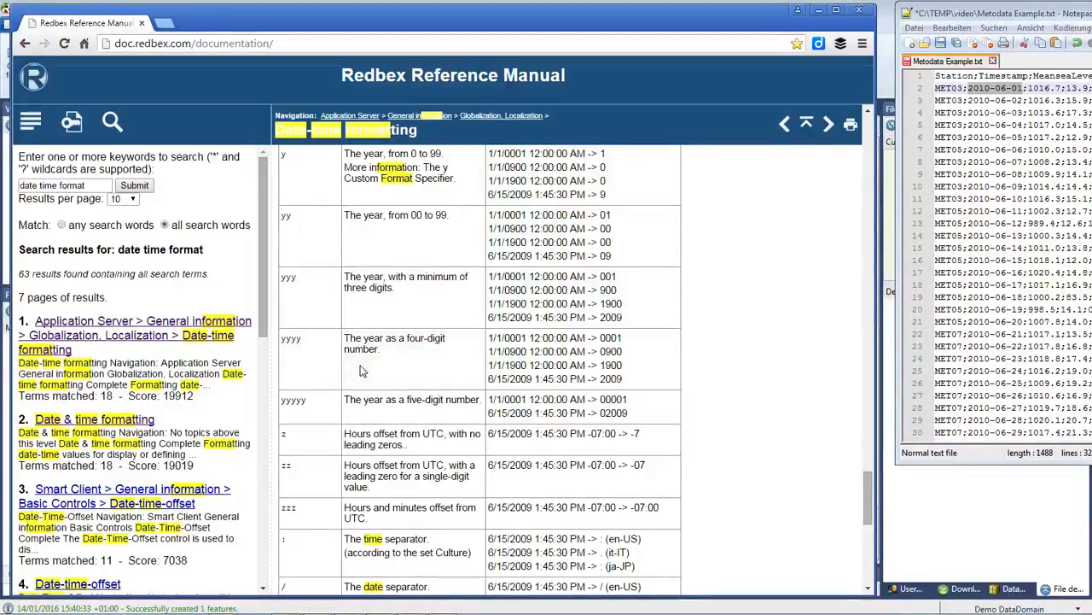
pyautogui.doubleClick(981, 89)
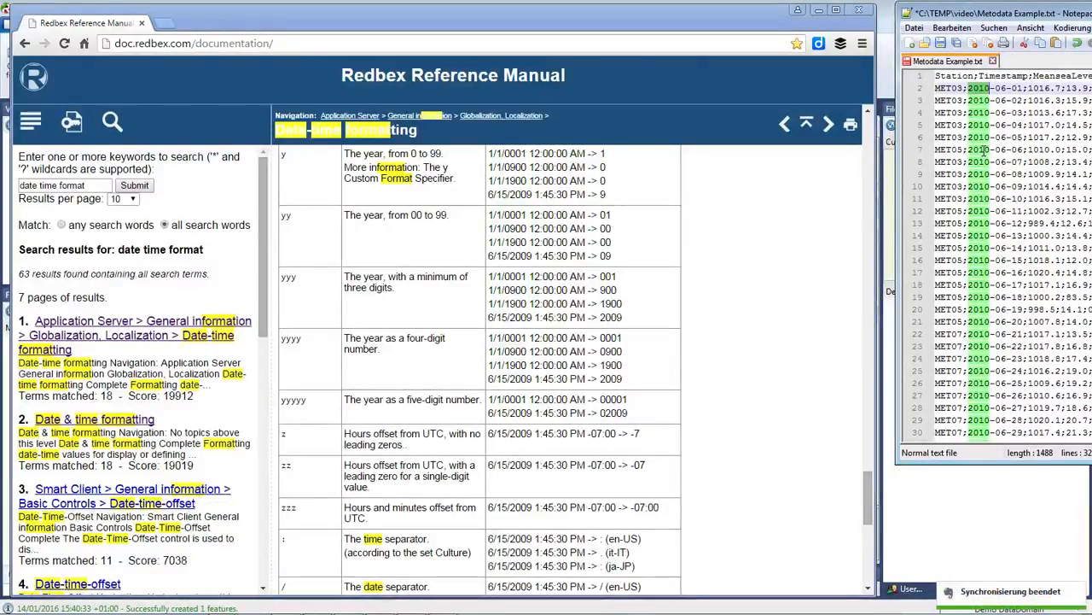
pyautogui.doubleClick(289, 338)
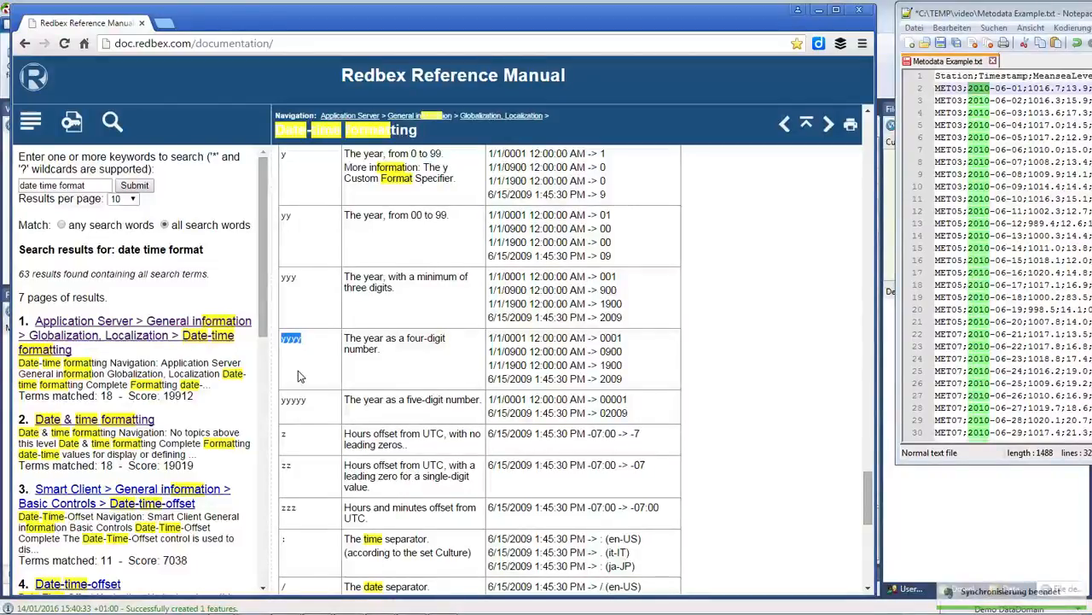
pyautogui.moveTo(353, 24); pyautogui.dragTo(0, 0)
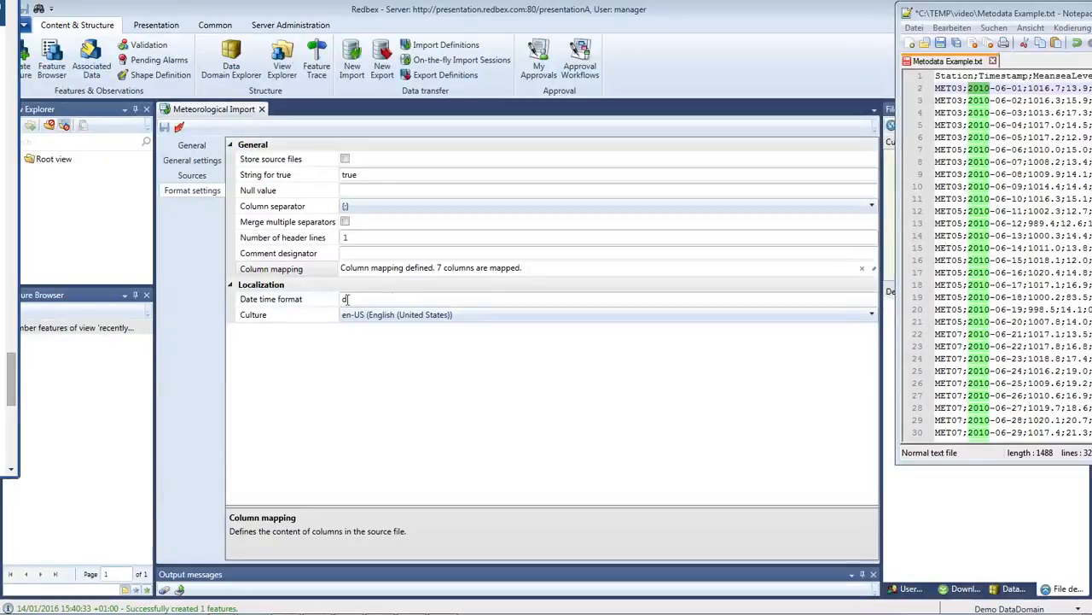
# Replace the Date time format value d with yyyy.
pyautogui.click(374, 299)
pyautogui.write('yyyy')
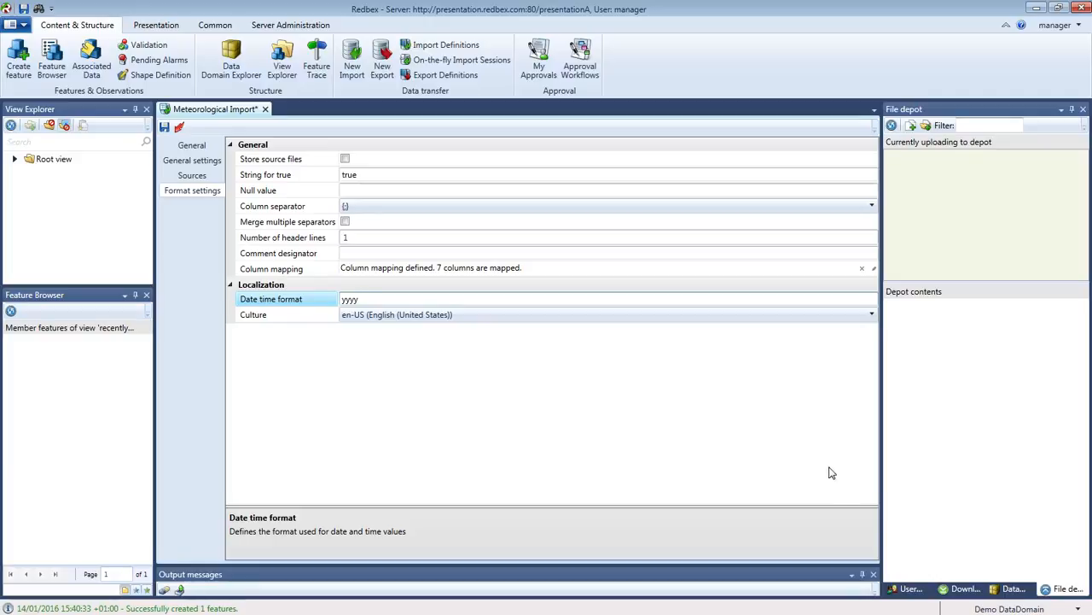
pyautogui.press('F1')
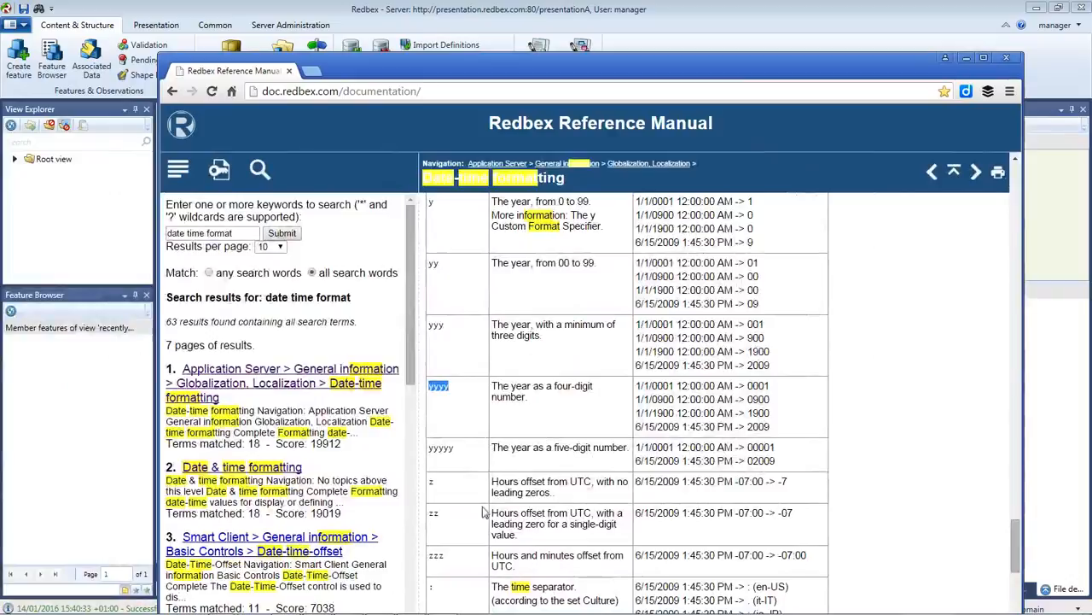
pyautogui.click(467, 338)
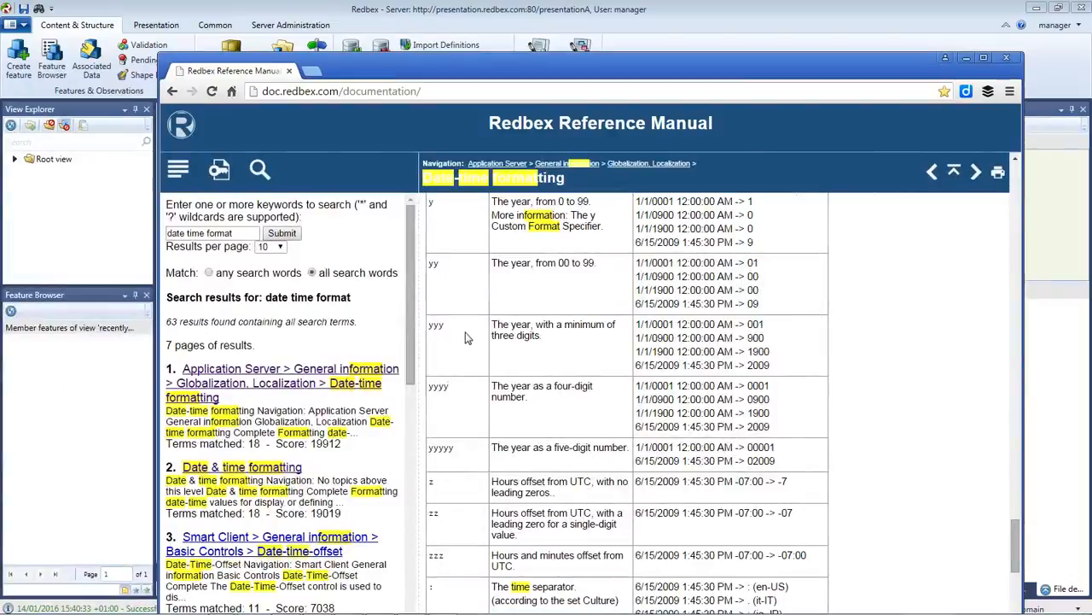
# Check MM (month) versus mm (minute) in the manual and append '-' to the format.
pyautogui.scroll(5, 465, 333)
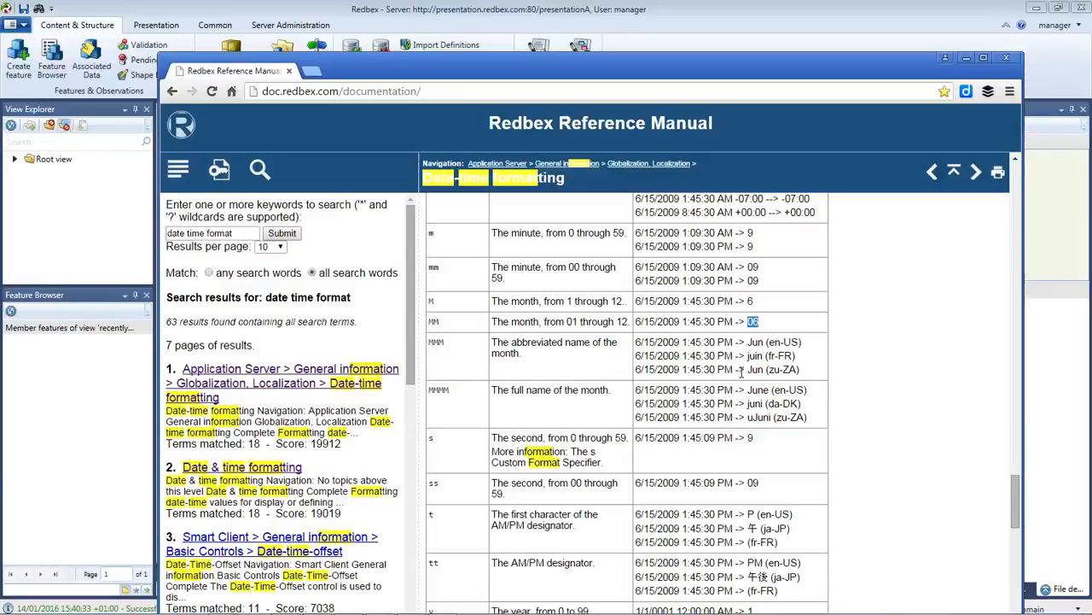
pyautogui.click(433, 321)
pyautogui.doubleClick(514, 267)
pyautogui.click(523, 294)
pyautogui.moveTo(691, 62); pyautogui.dragTo(0, 0)
pyautogui.click(380, 297)
pyautogui.write('-MM-')
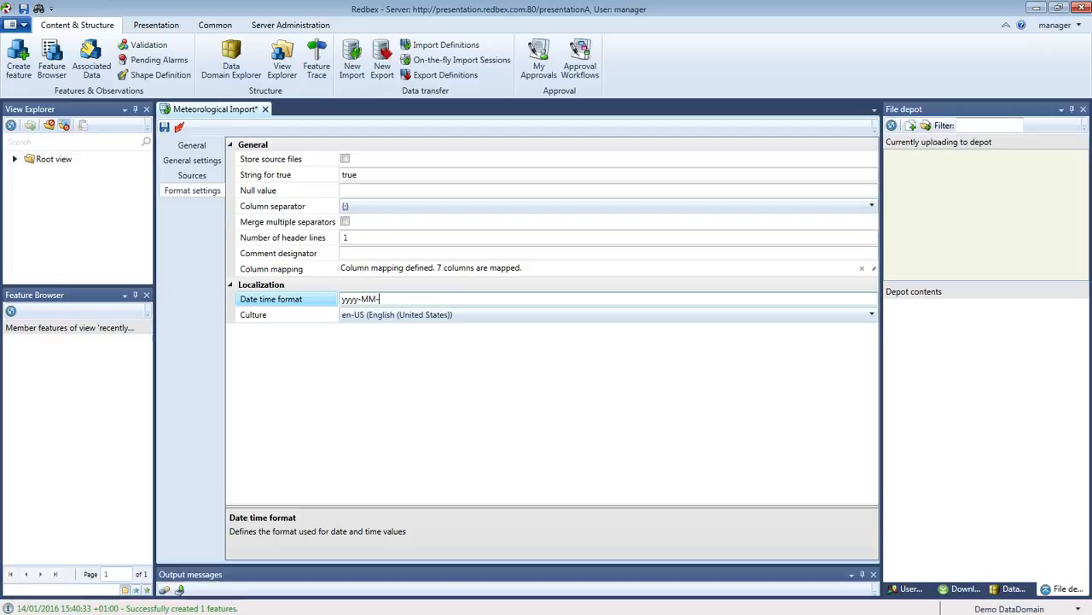
# Look up the dd day specifier and its 01 example in the reference manual.
pyautogui.moveTo(0, 0); pyautogui.dragTo(254, 73)
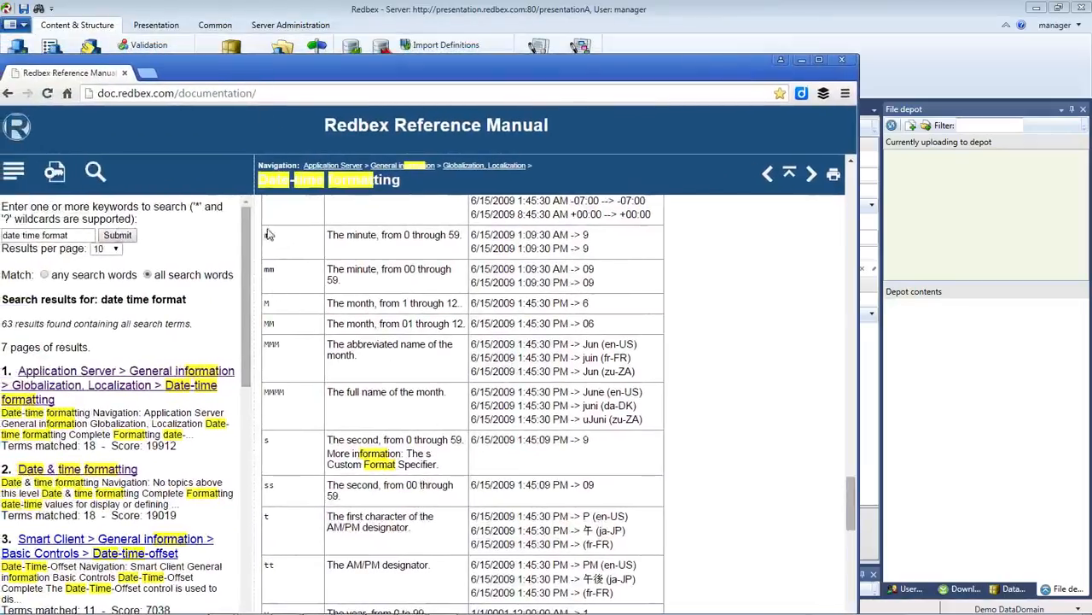
pyautogui.scroll(3, 334, 331)
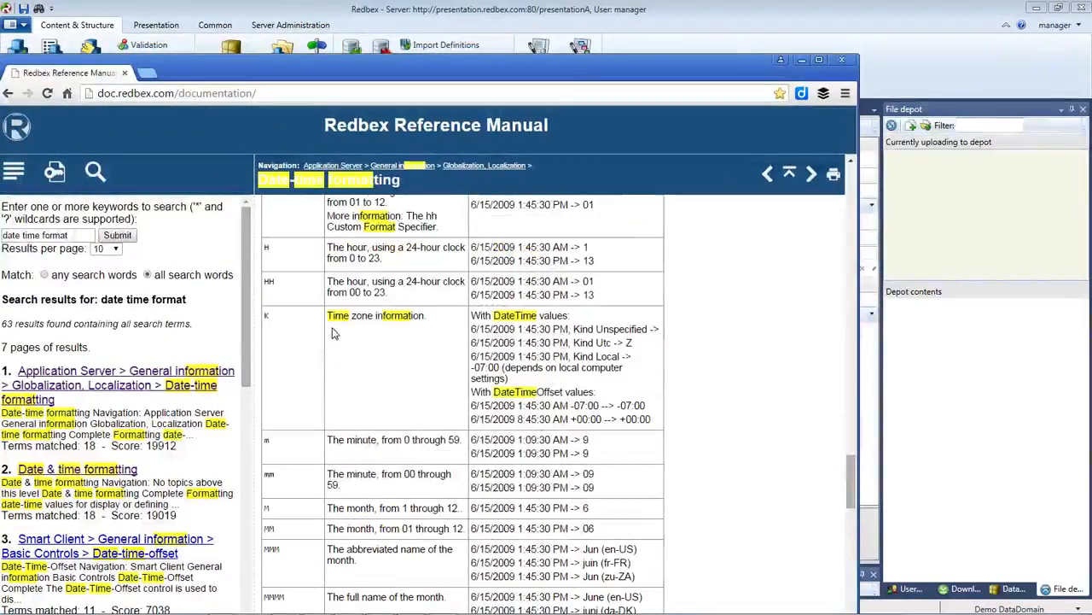
pyautogui.scroll(4, 334, 333)
pyautogui.scroll(-7, 334, 333)
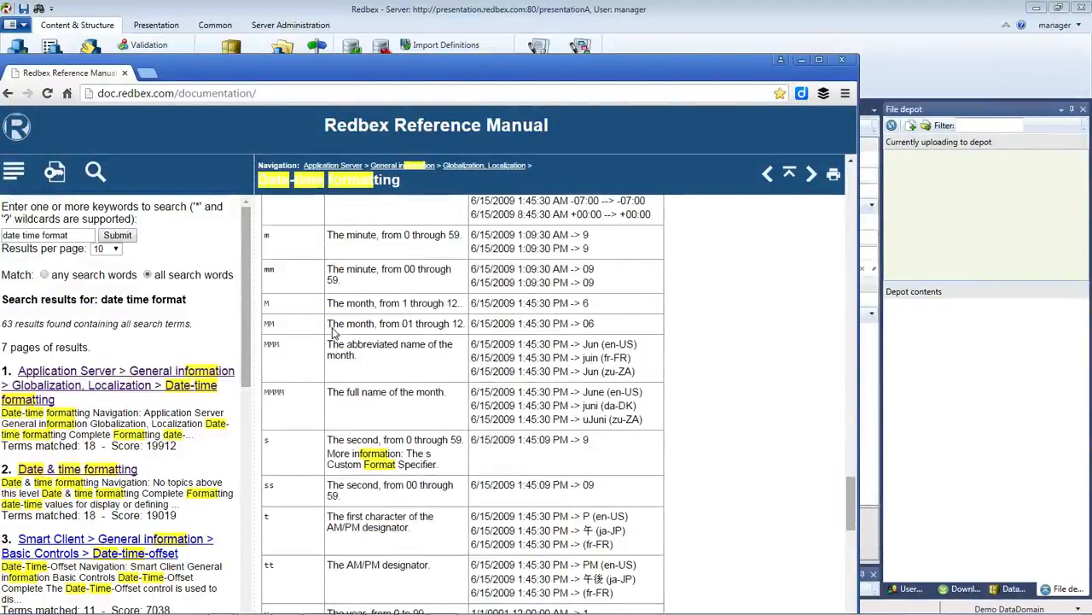
pyautogui.scroll(-9, 334, 333)
pyautogui.scroll(-2, 333, 331)
pyautogui.scroll(10, 333, 331)
pyautogui.scroll(12, 334, 331)
pyautogui.scroll(9, 334, 331)
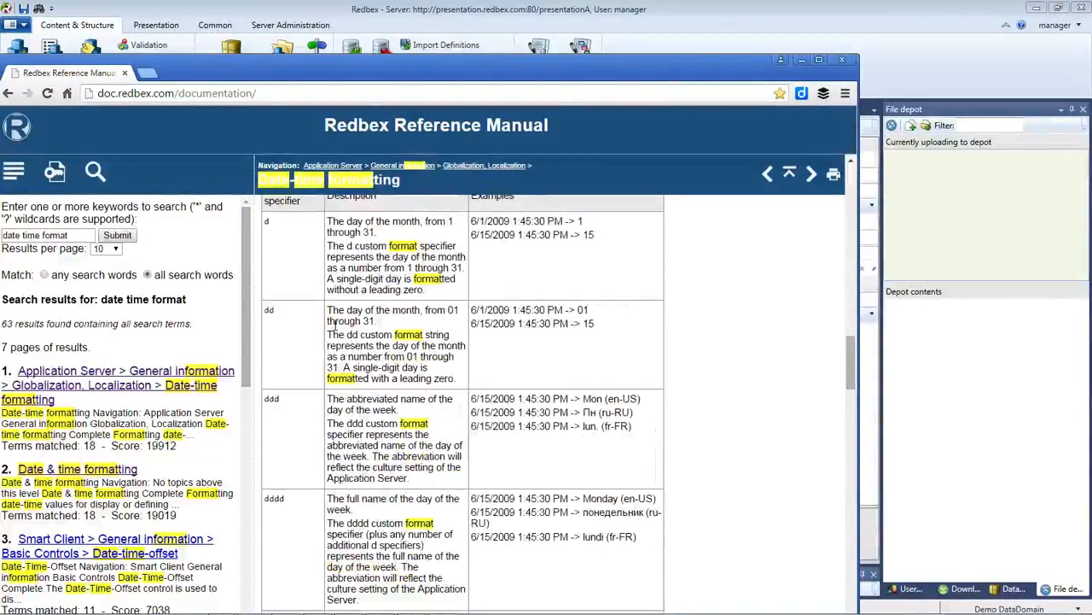
pyautogui.moveTo(447, 310); pyautogui.dragTo(456, 313)
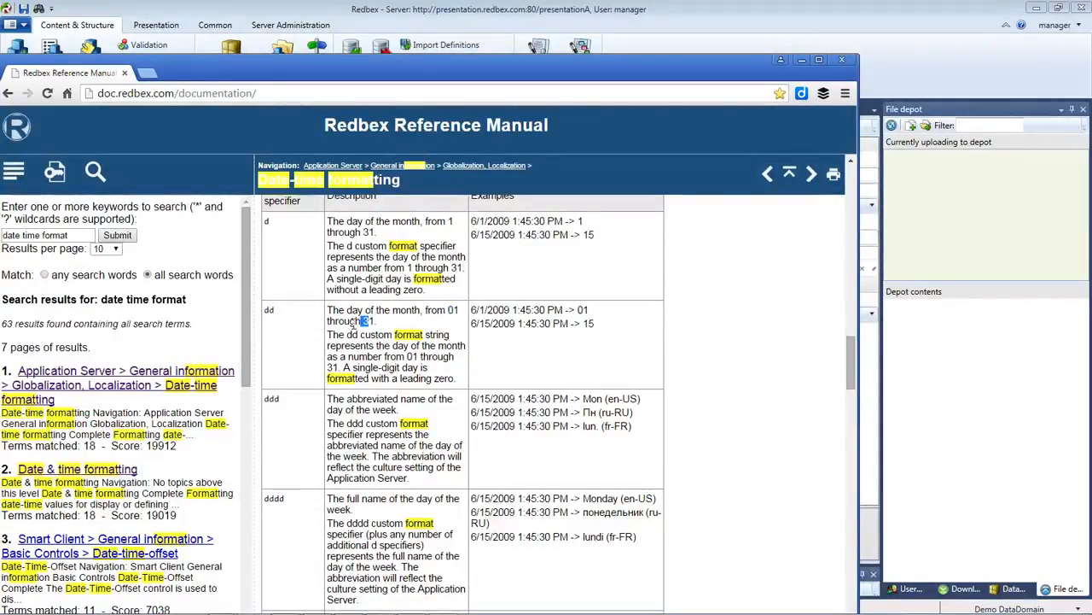
pyautogui.moveTo(265, 309); pyautogui.dragTo(275, 329)
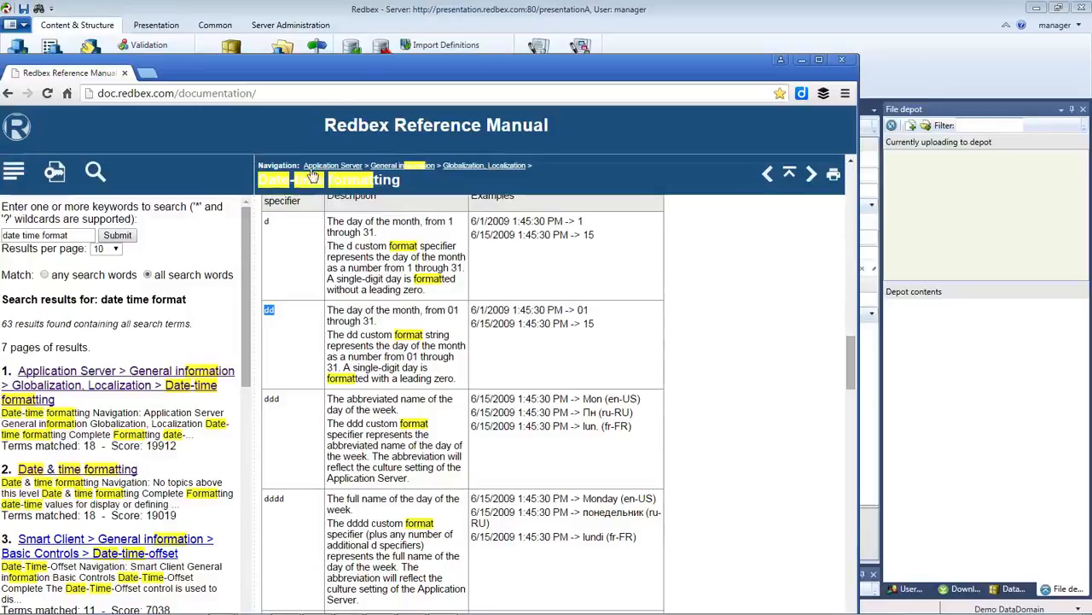
# Append dd to the Date time format so it reads yyyy-MM-dd, and commit it.
pyautogui.moveTo(365, 73); pyautogui.dragTo(0, 0)
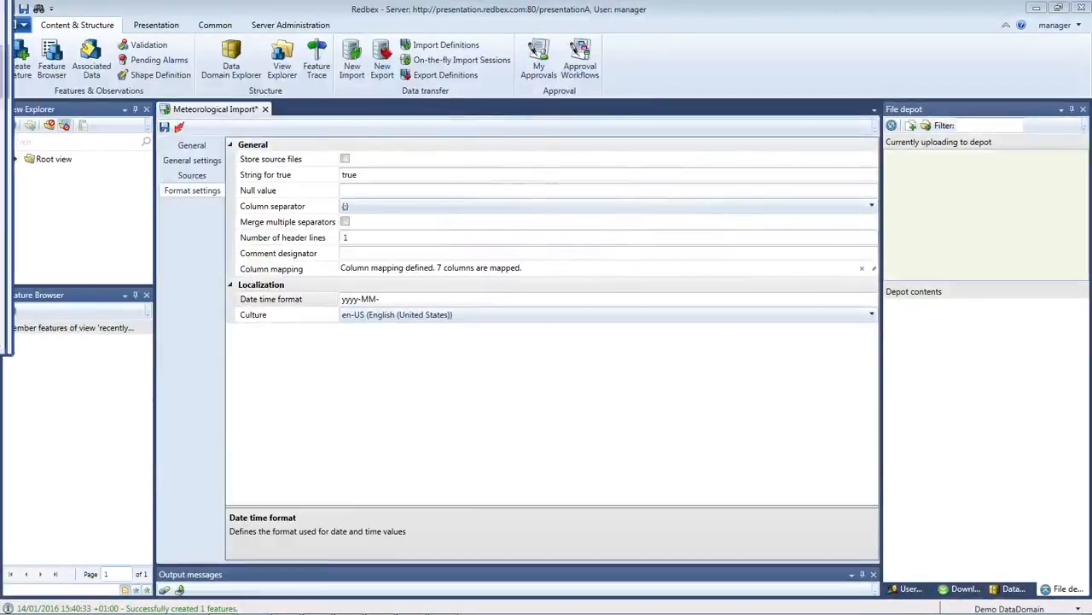
pyautogui.click(414, 297)
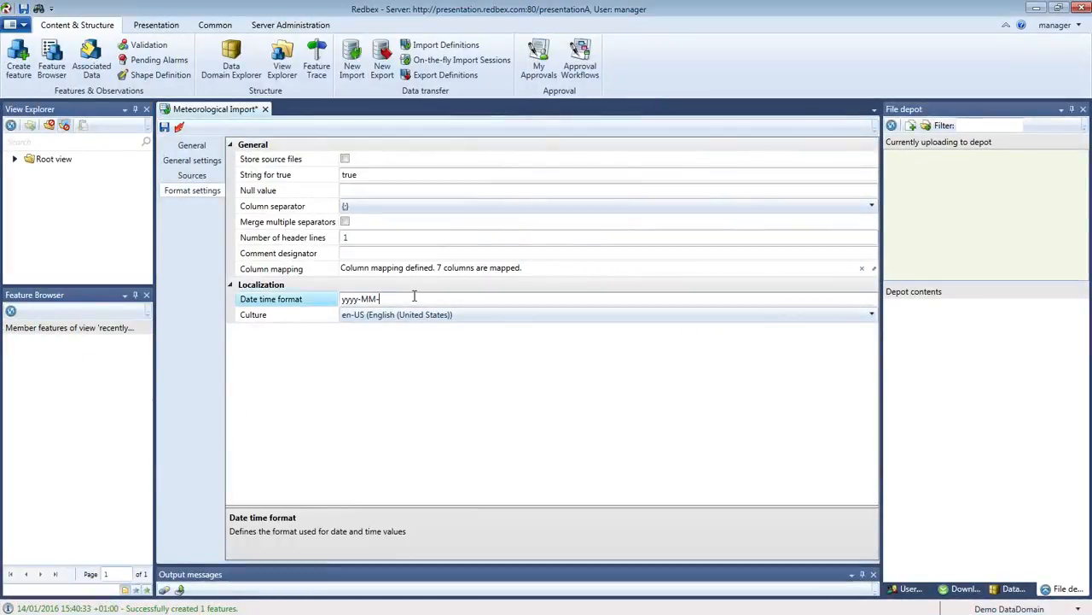
pyautogui.write('dd')
pyautogui.click(422, 406)
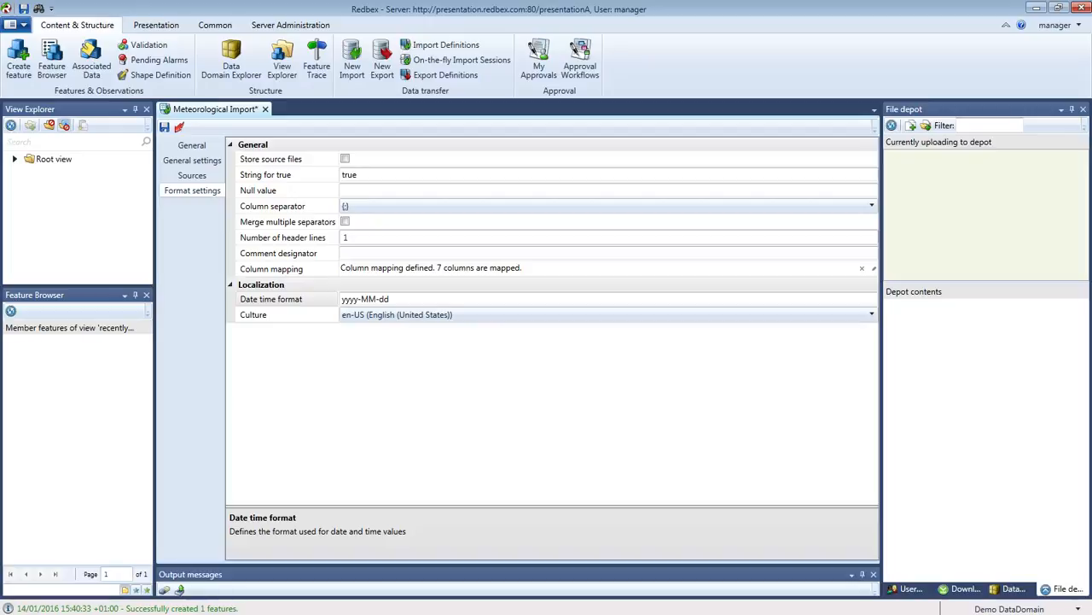
# Check the decimal separators of 15.0, 1008.4 and 1009.9 in the source text file.
pyautogui.hotkey('alt', 'Tab')
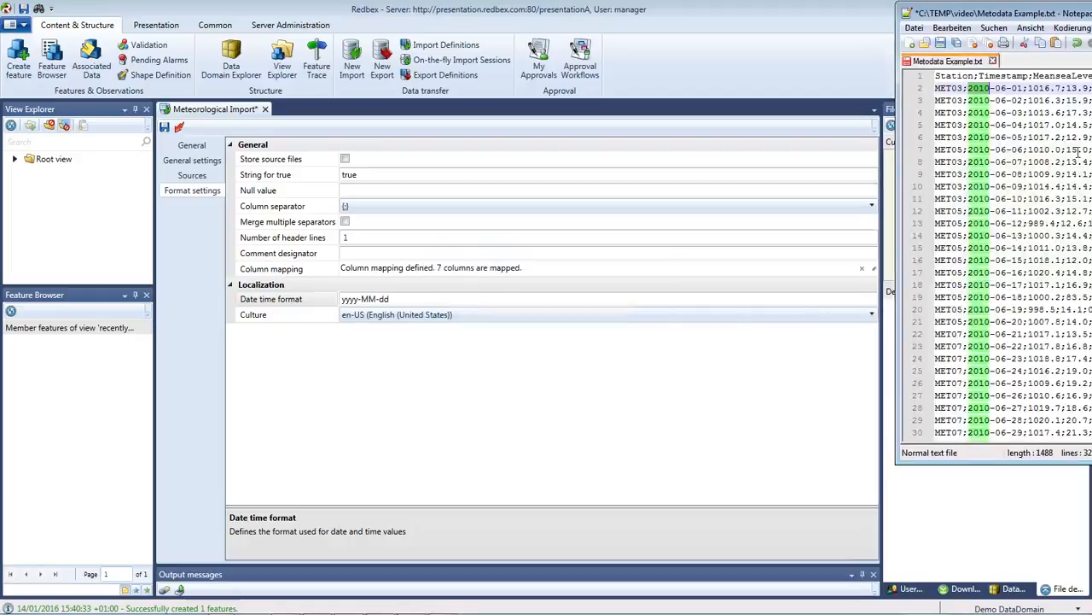
pyautogui.moveTo(1032, 13); pyautogui.dragTo(596, 80)
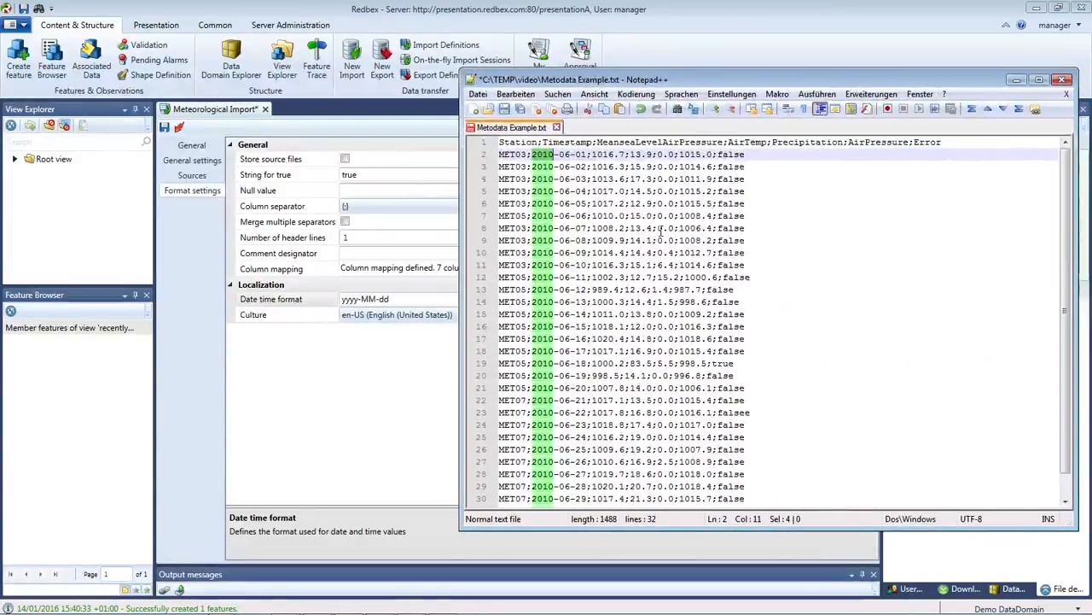
pyautogui.click(631, 217)
pyautogui.moveTo(629, 219); pyautogui.dragTo(652, 222)
pyautogui.click(645, 218)
pyautogui.doubleClick(644, 218)
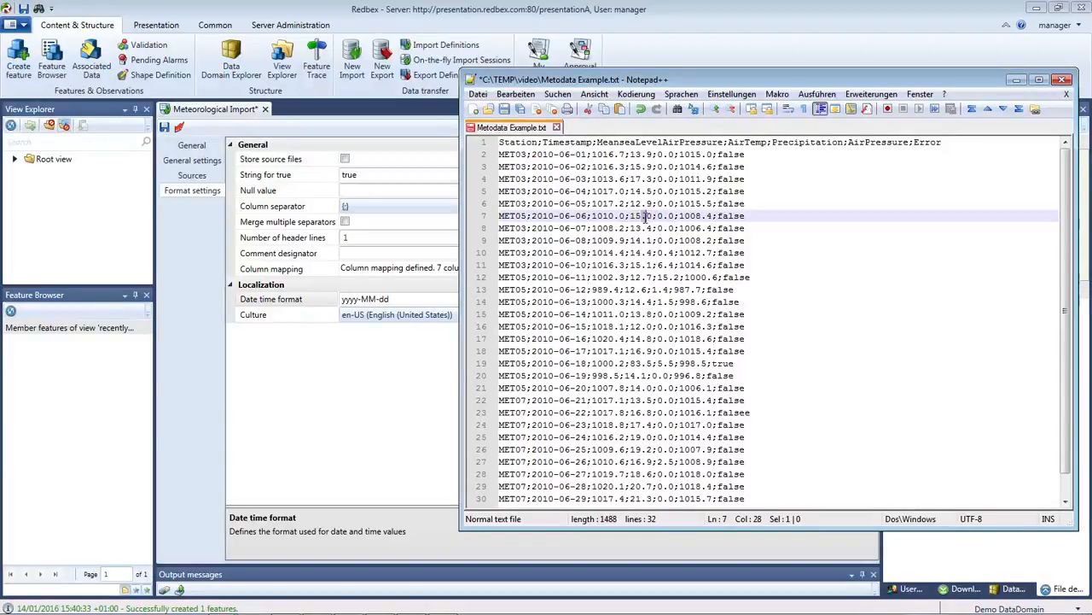
pyautogui.doubleClick(700, 228)
pyautogui.doubleClick(617, 241)
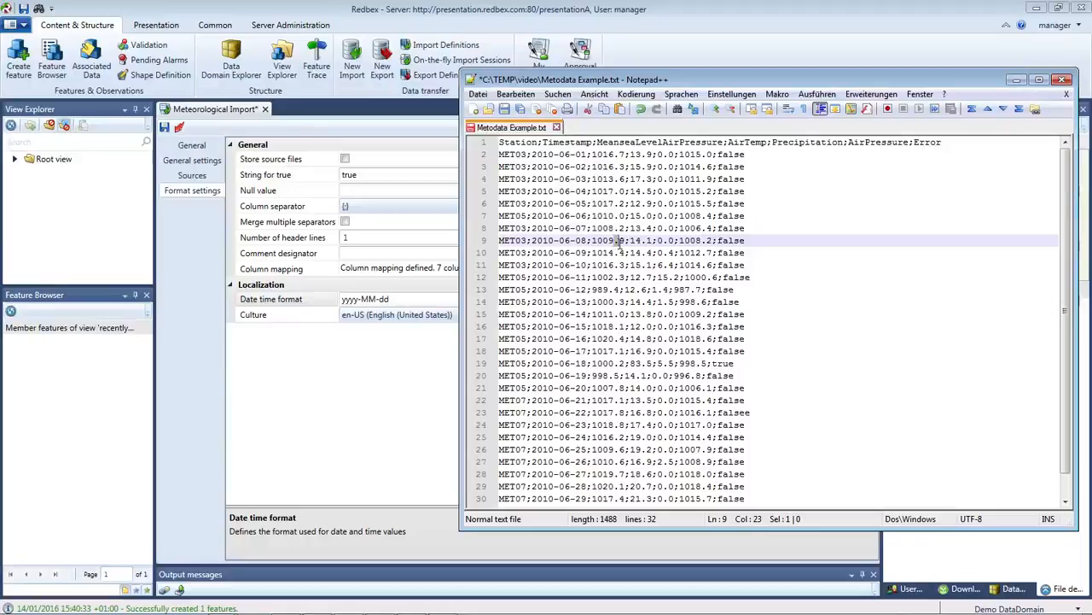
pyautogui.moveTo(717, 86); pyautogui.dragTo(0, 0)
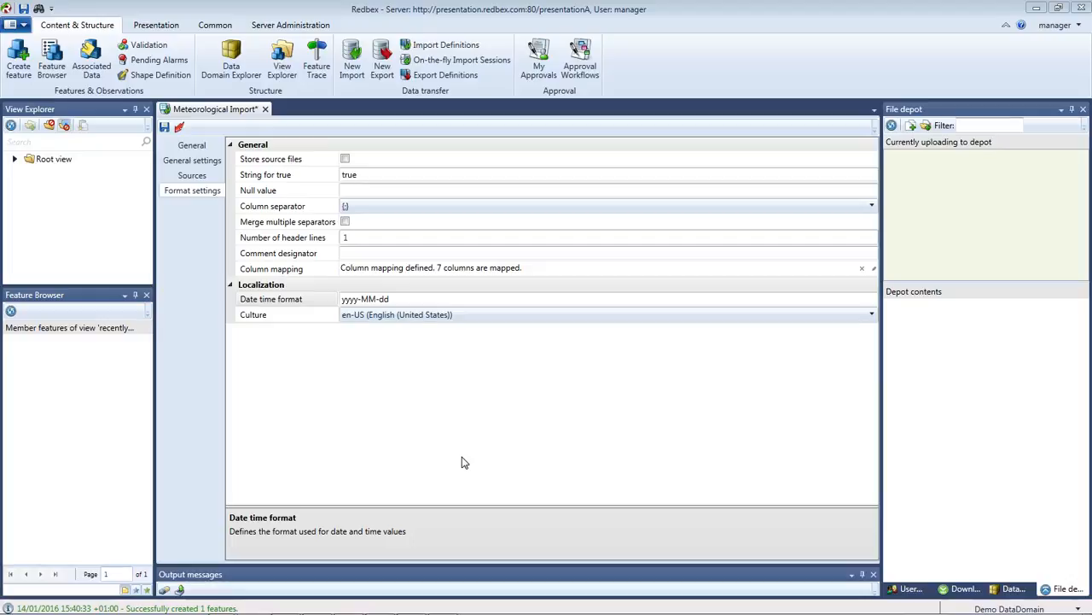
# Save the import, go to Sources, and upload Metodata Example.txt into the File depot.
pyautogui.click(165, 127)
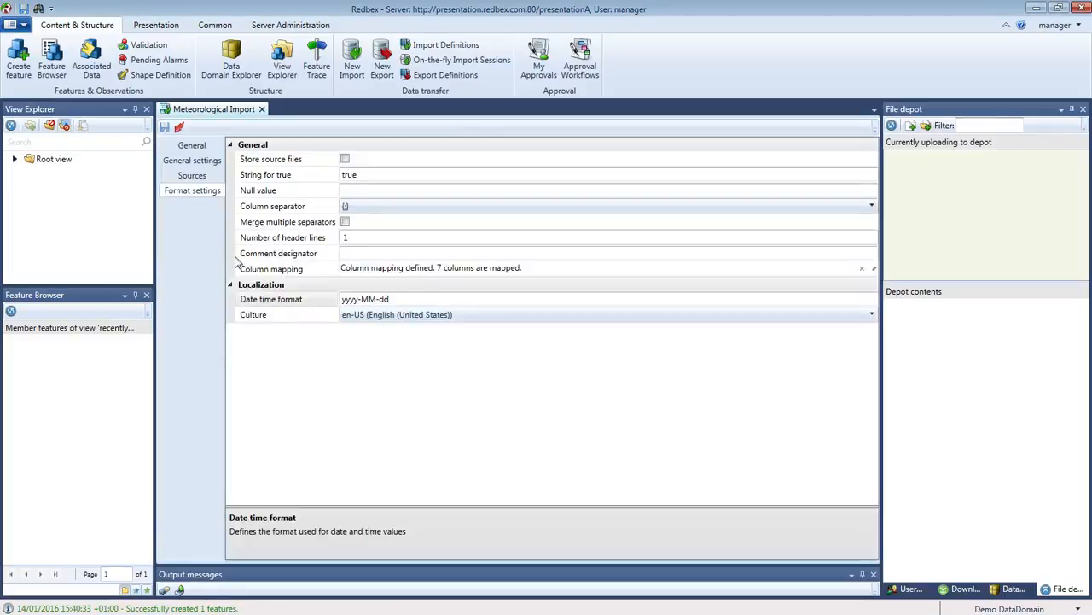
pyautogui.click(192, 175)
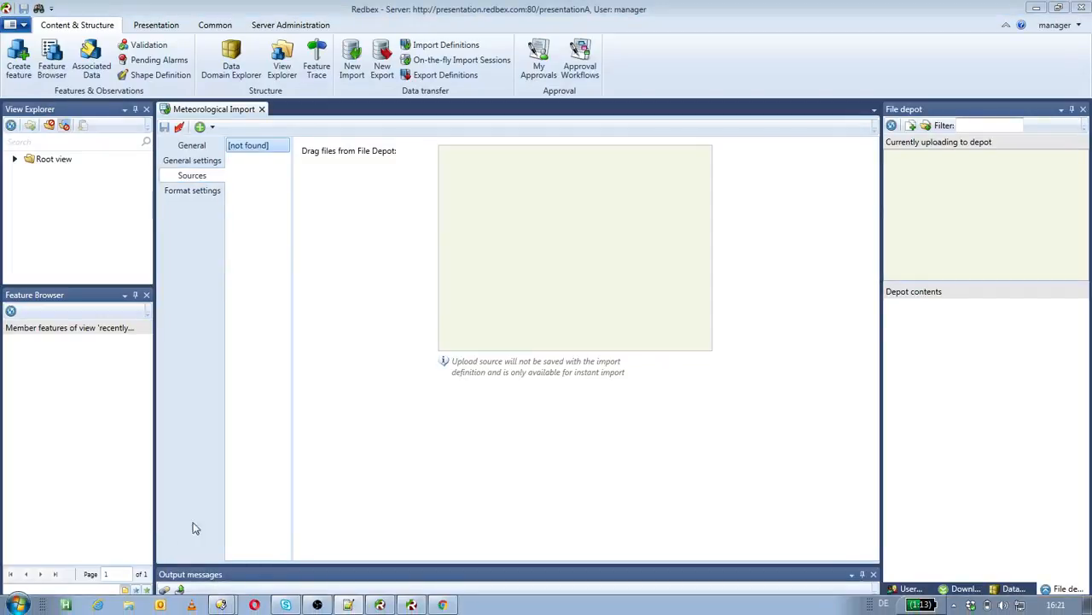
pyautogui.moveTo(223, 605)
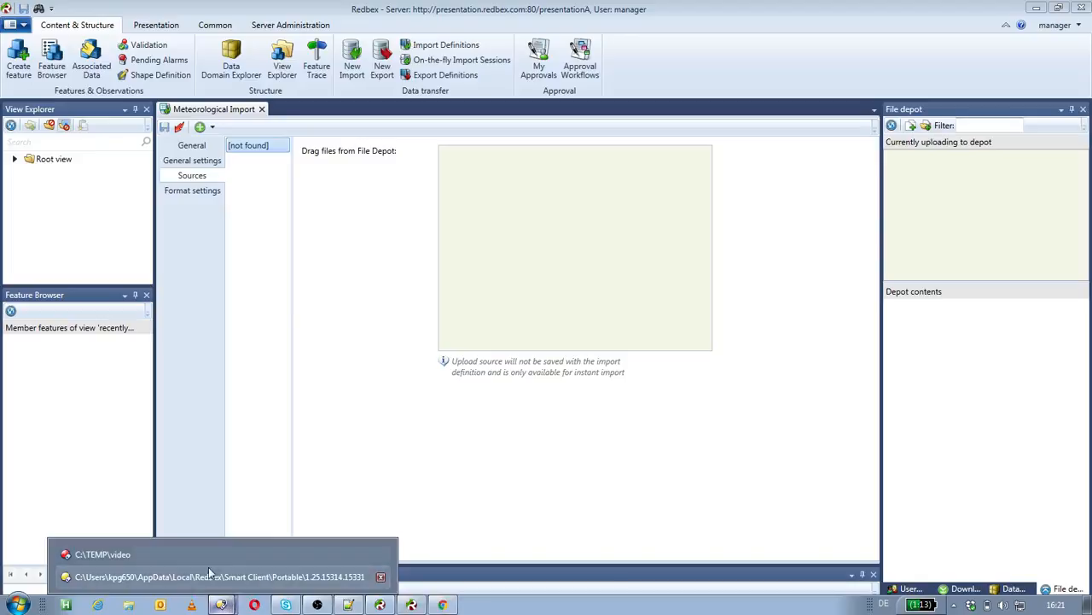
pyautogui.click(132, 556)
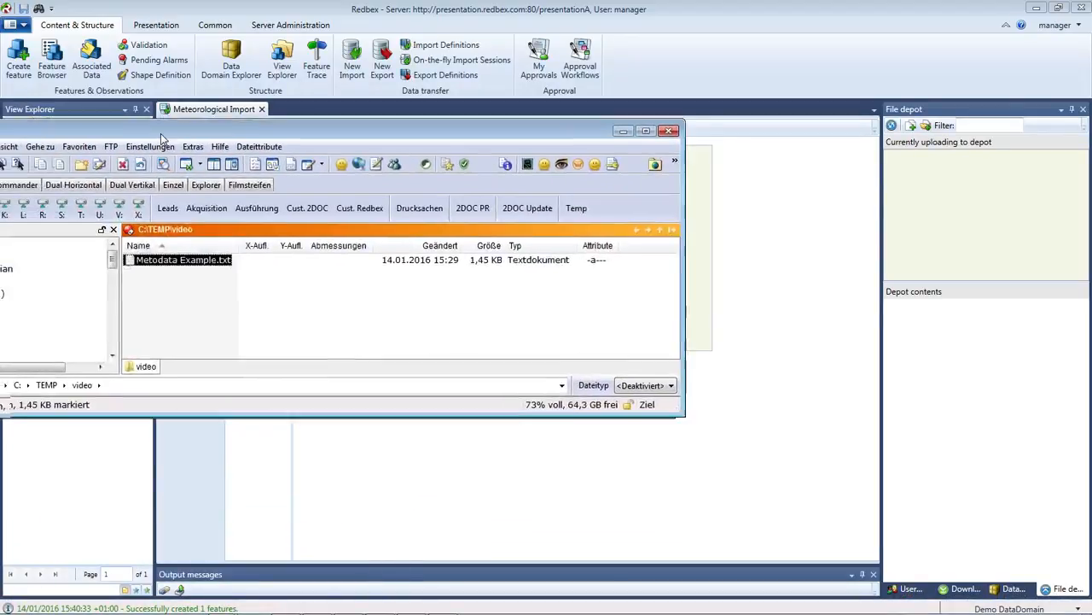
pyautogui.moveTo(160, 133); pyautogui.dragTo(191, 103)
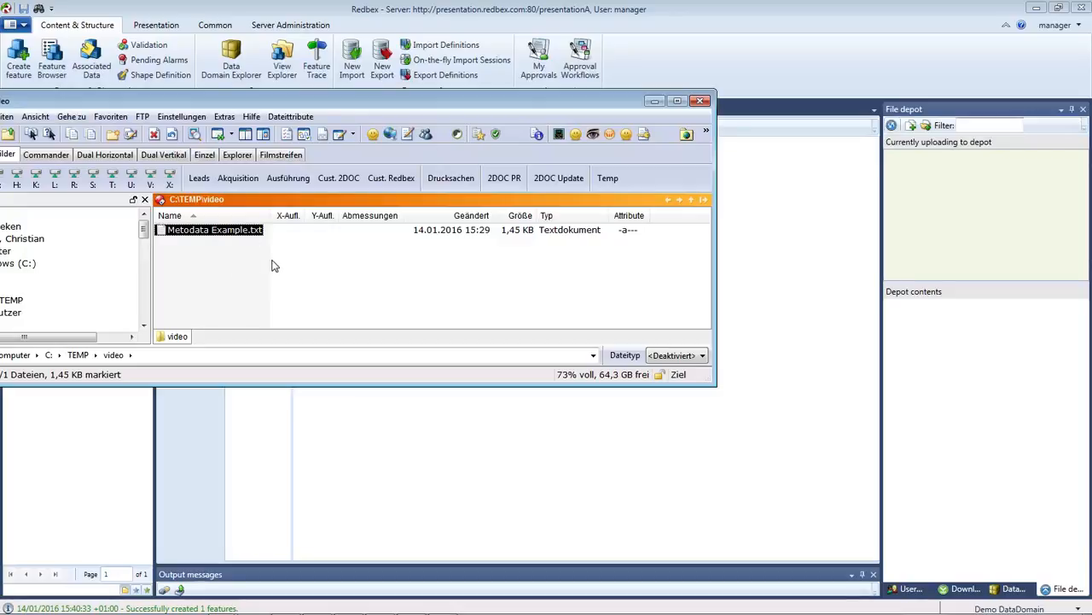
pyautogui.moveTo(205, 237); pyautogui.dragTo(1002, 213)
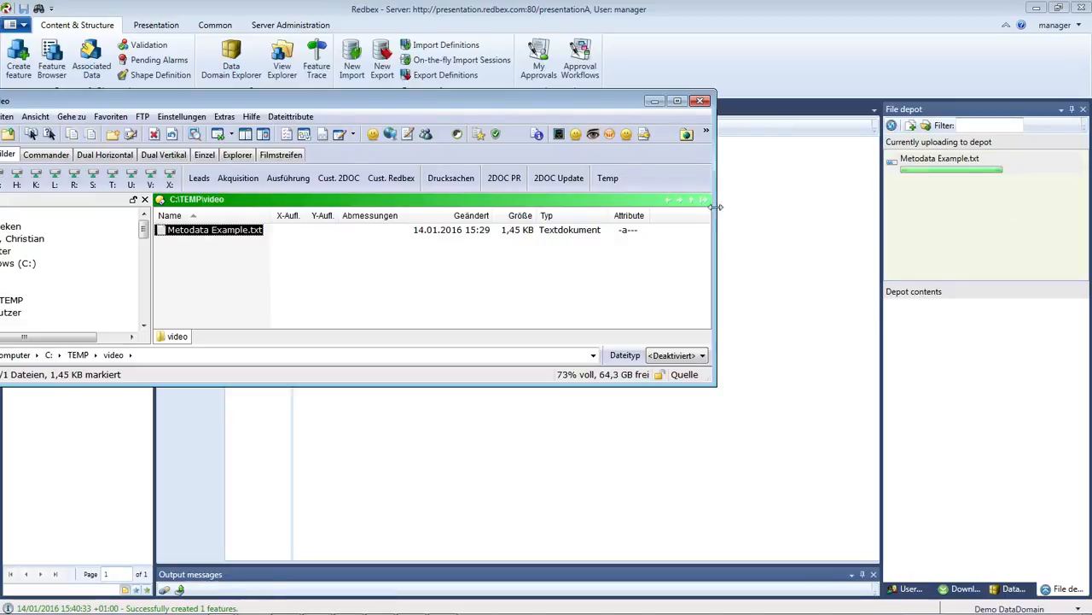
pyautogui.moveTo(563, 103); pyautogui.dragTo(0, 8)
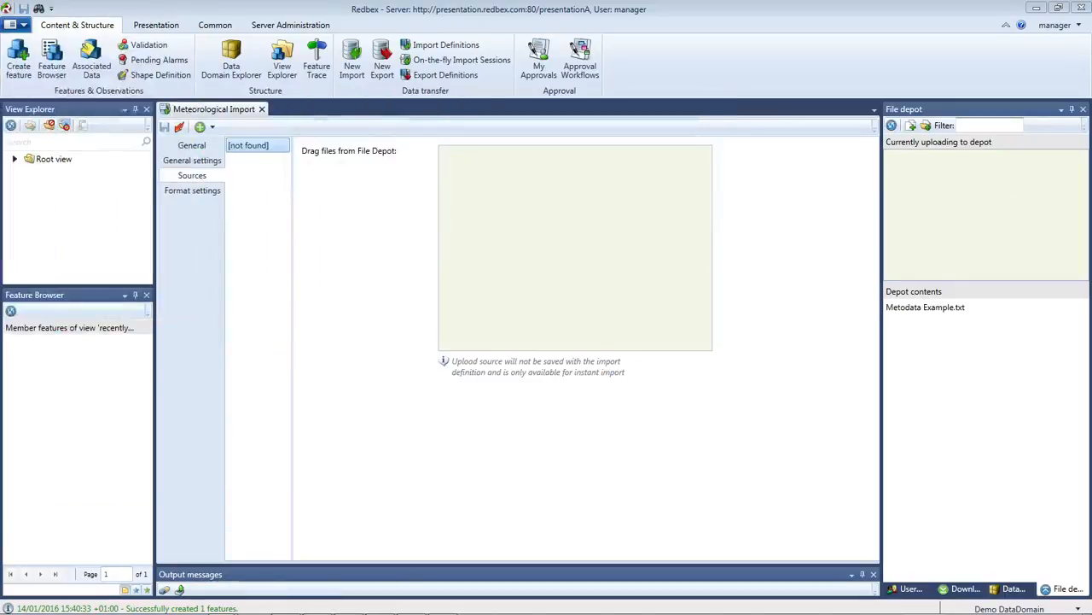
pyautogui.click(939, 310)
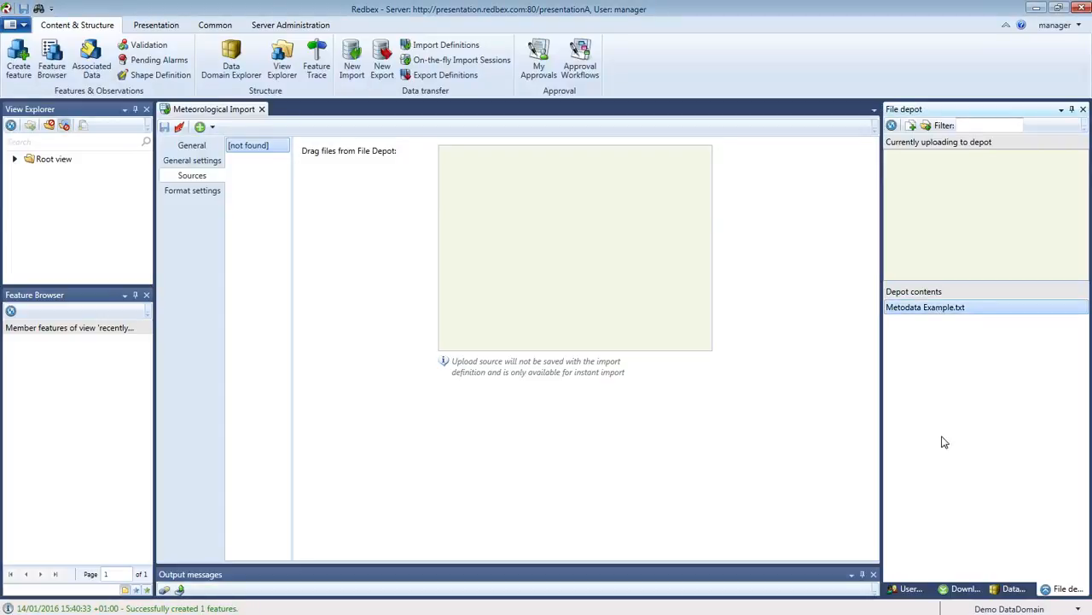
# Set Metodata Example.txt as the import source, run it, and review the status messages.
pyautogui.moveTo(922, 312); pyautogui.dragTo(597, 248)
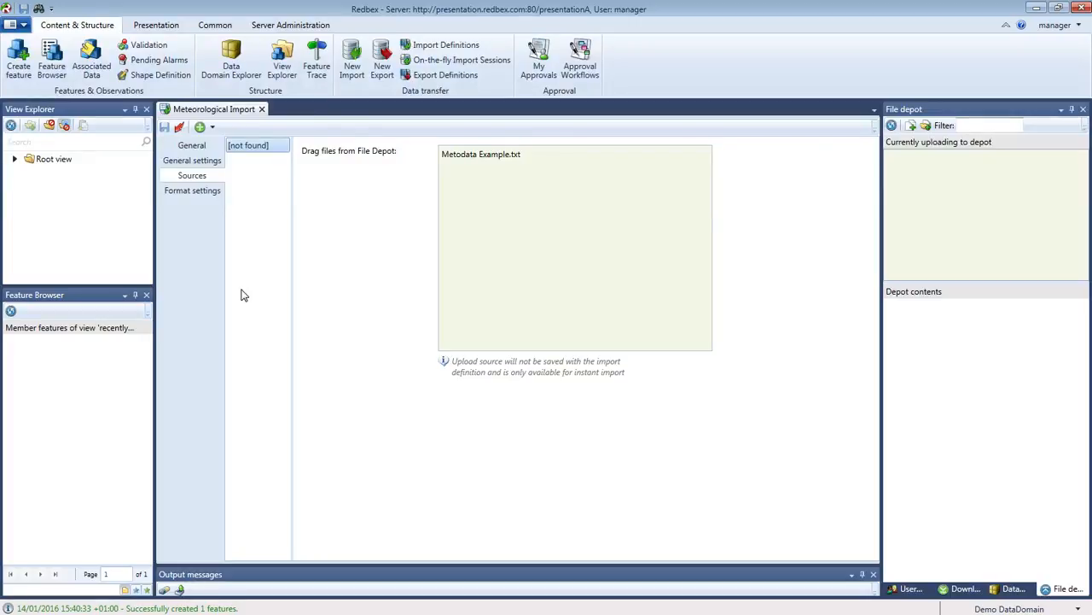
pyautogui.click(179, 128)
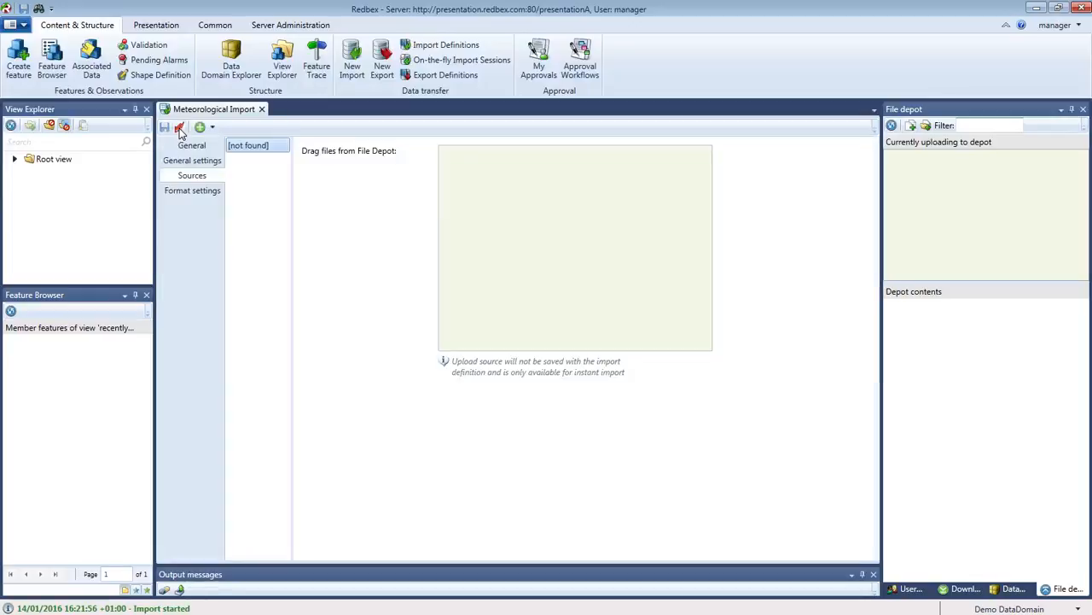
pyautogui.click(157, 608)
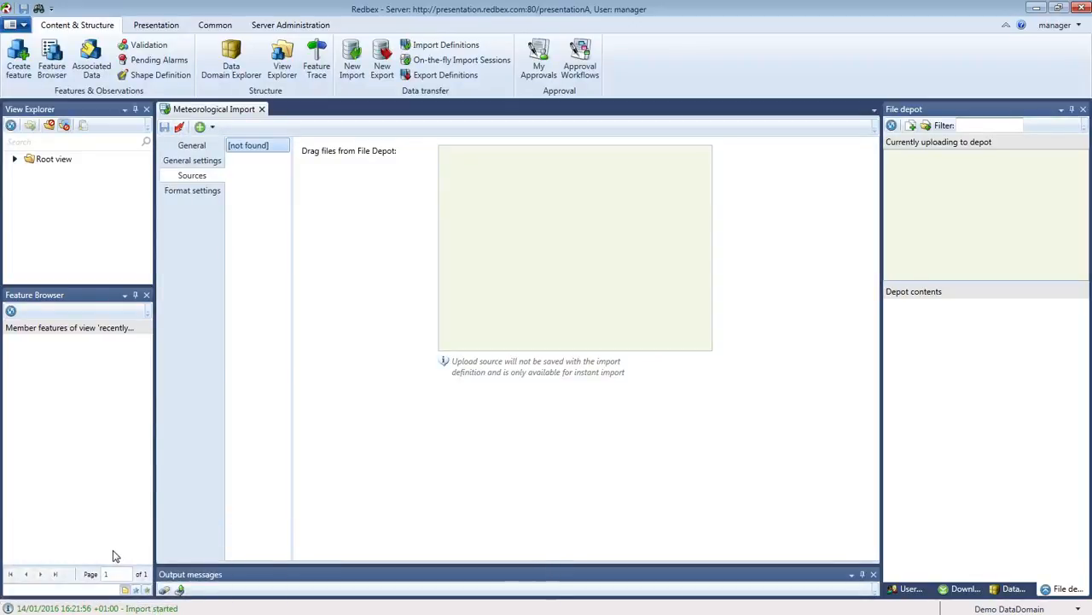
pyautogui.moveTo(135, 610)
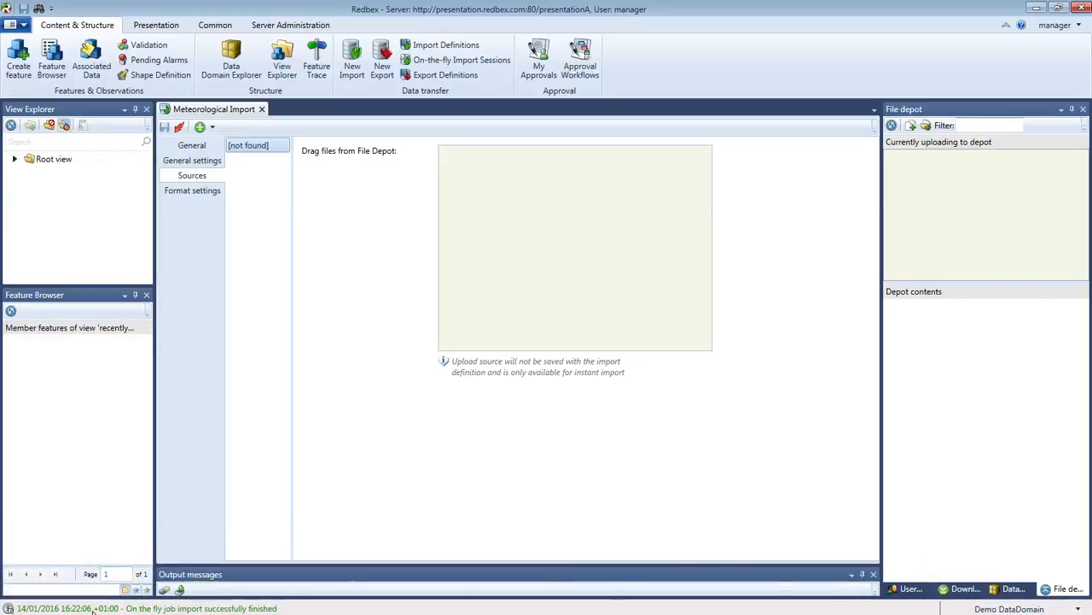
pyautogui.rightClick(51, 610)
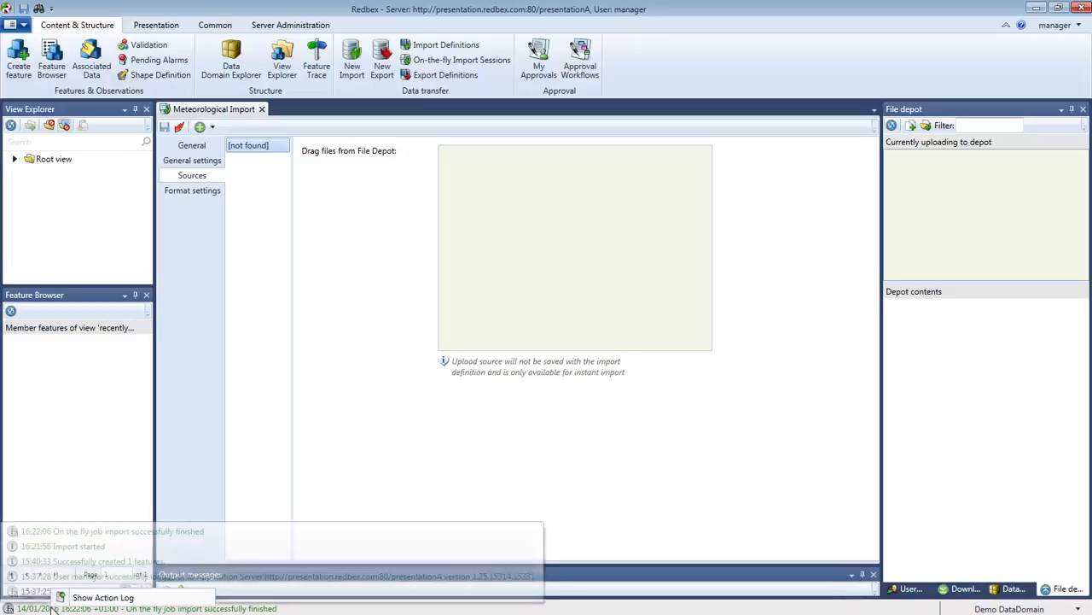
# Open job 514's action log and highlight the '3 features found' entry.
pyautogui.click(87, 598)
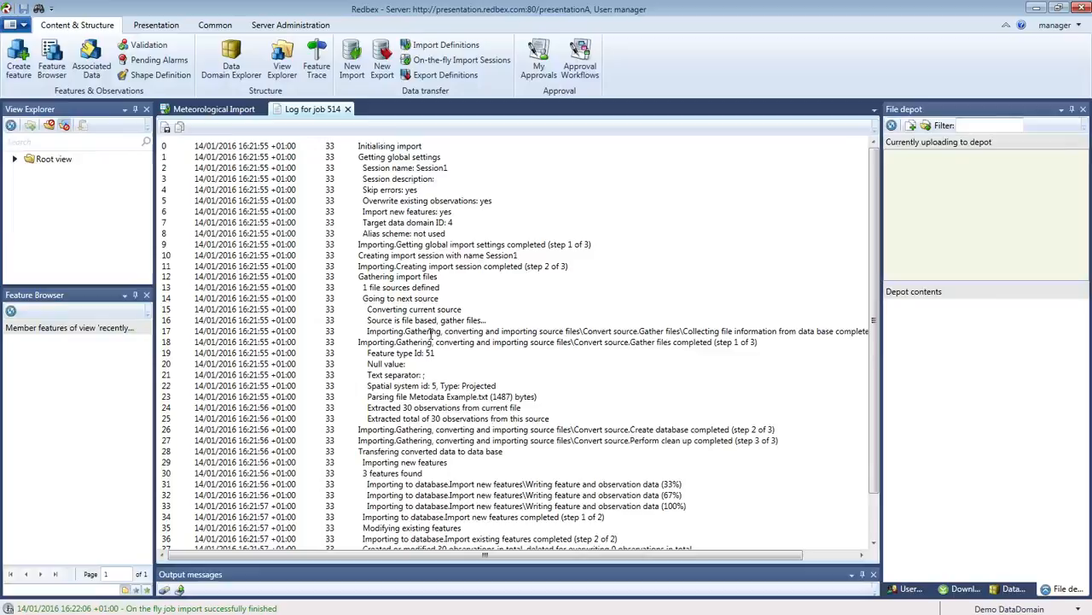
pyautogui.scroll(-2, 431, 324)
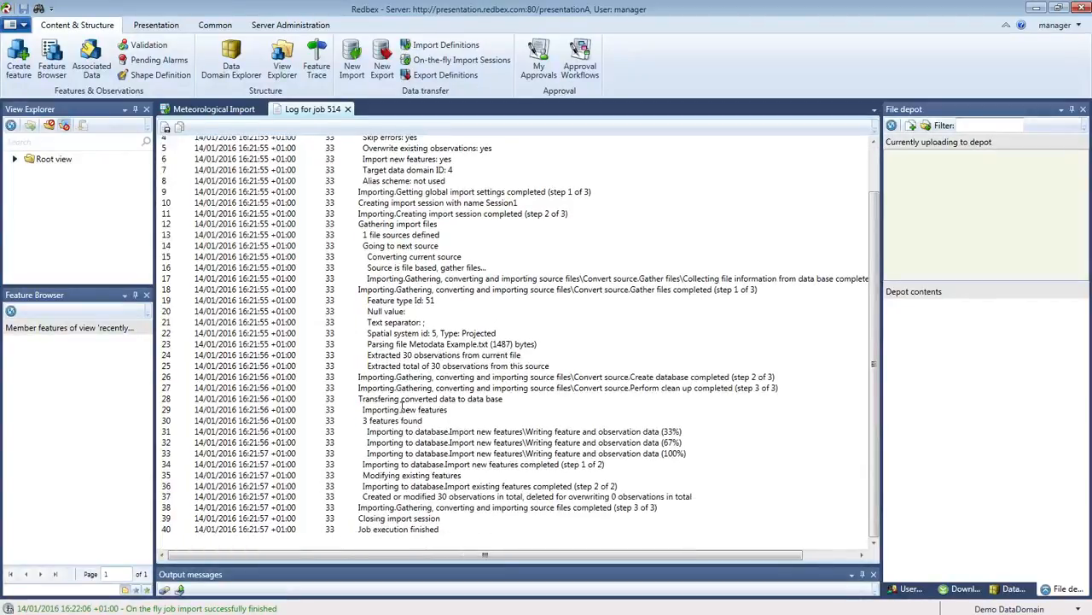
pyautogui.moveTo(362, 420); pyautogui.dragTo(422, 421)
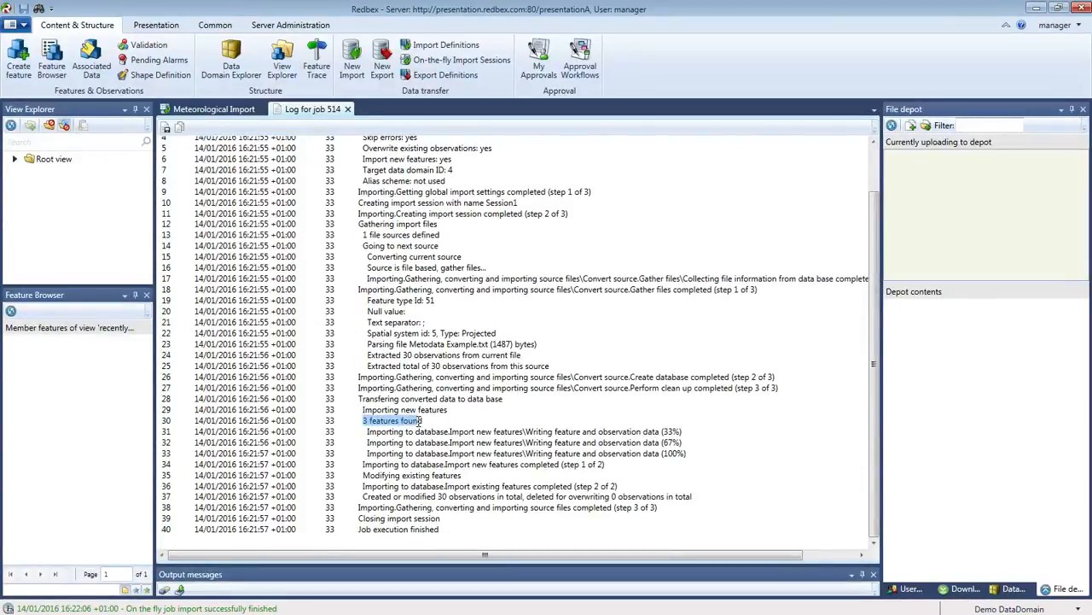
pyautogui.click(382, 431)
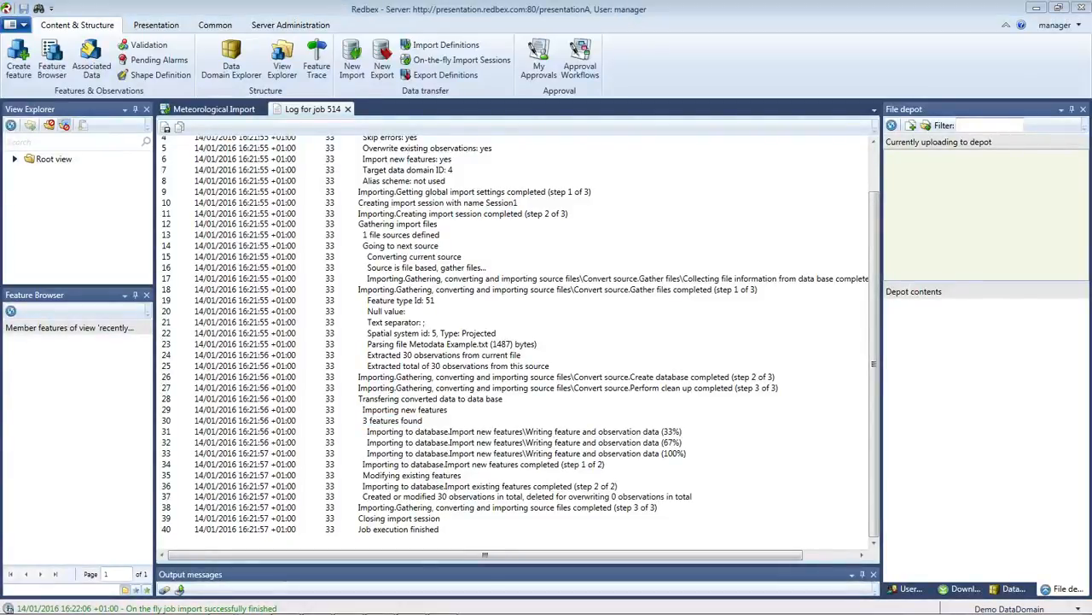
# Bring the source text file over the log and mark its MET03 rows.
pyautogui.moveTo(0, 0); pyautogui.dragTo(364, 84)
pyautogui.moveTo(207, 154); pyautogui.dragTo(180, 154)
pyautogui.moveTo(208, 278); pyautogui.dragTo(179, 278)
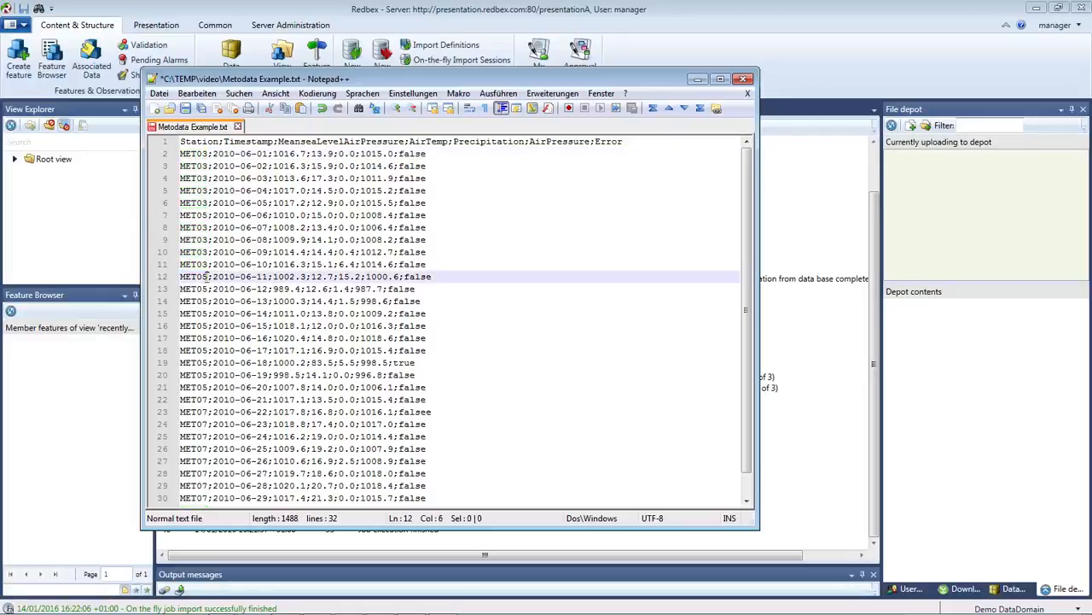
# Compare the file's station rows, through line 31, with the log's 30 observations.
pyautogui.scroll(-1, 205, 294)
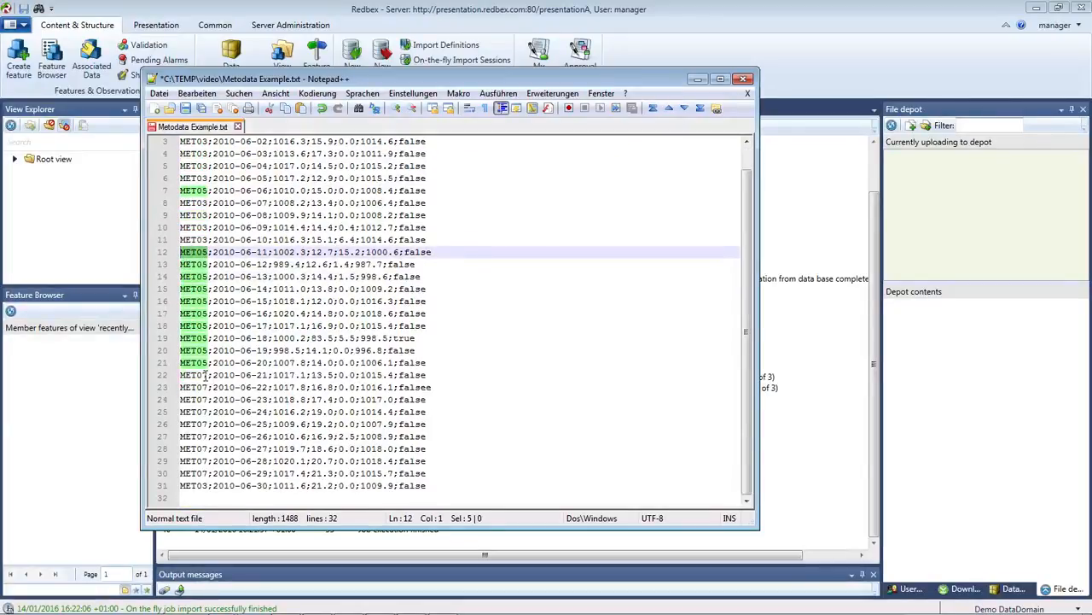
pyautogui.moveTo(208, 374); pyautogui.dragTo(179, 375)
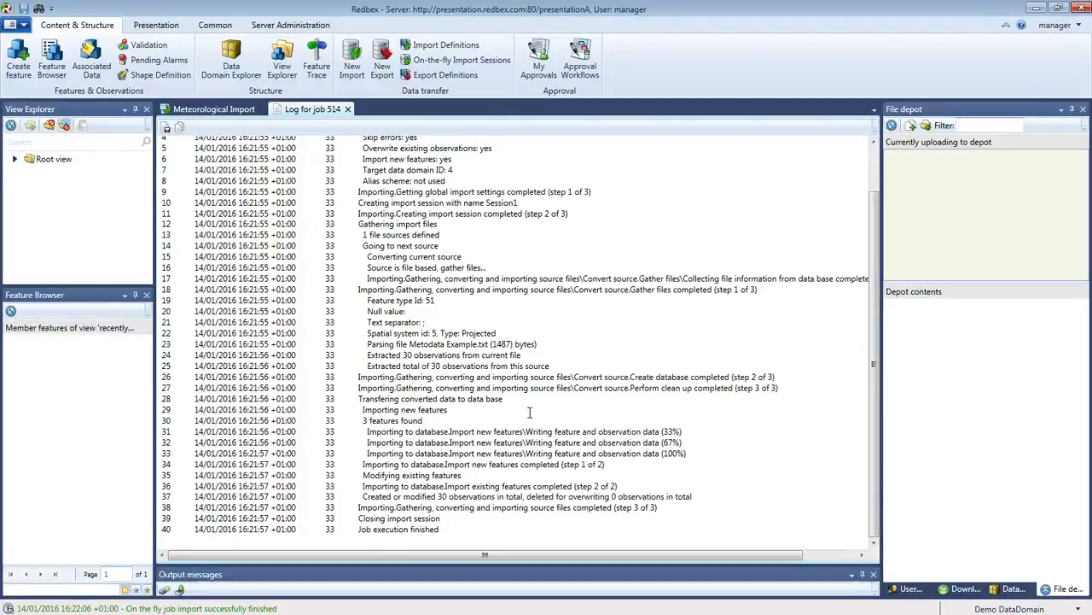
pyautogui.doubleClick(422, 355)
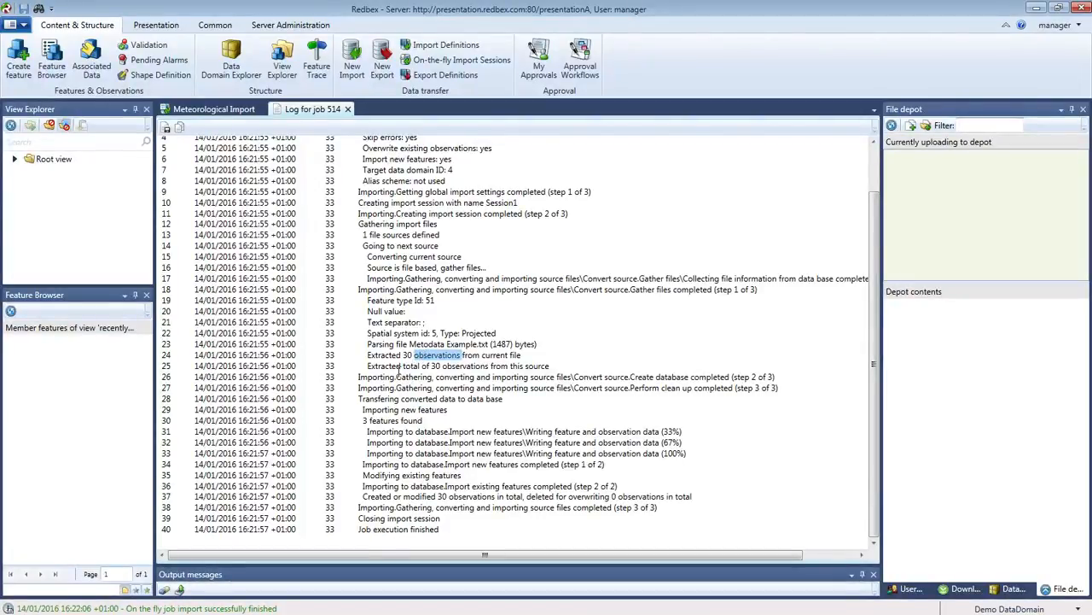
pyautogui.moveTo(406, 355); pyautogui.dragTo(460, 355)
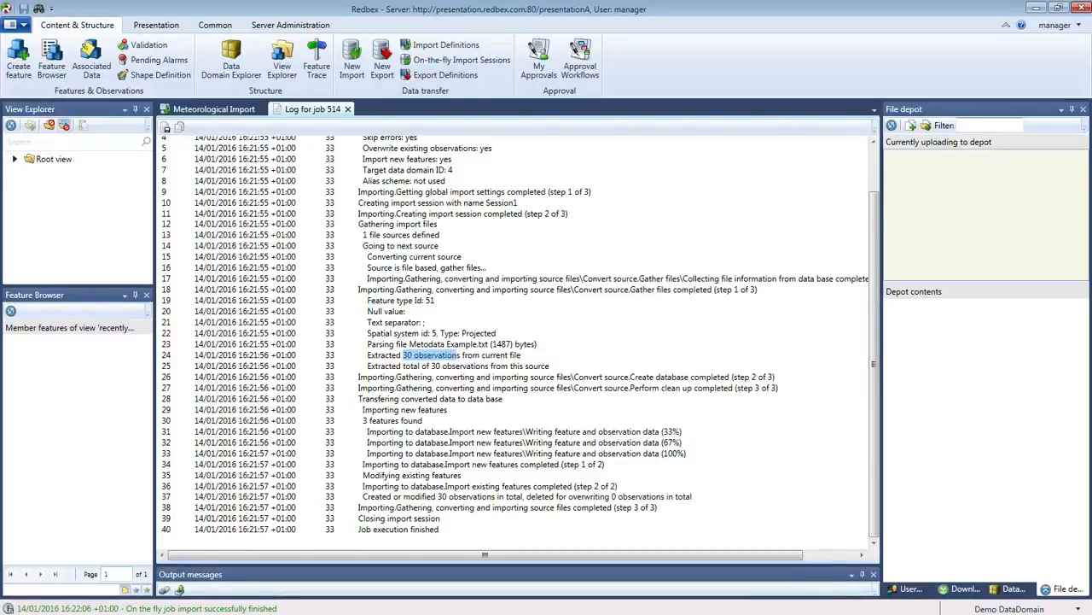
pyautogui.moveTo(0, 0); pyautogui.dragTo(670, 93)
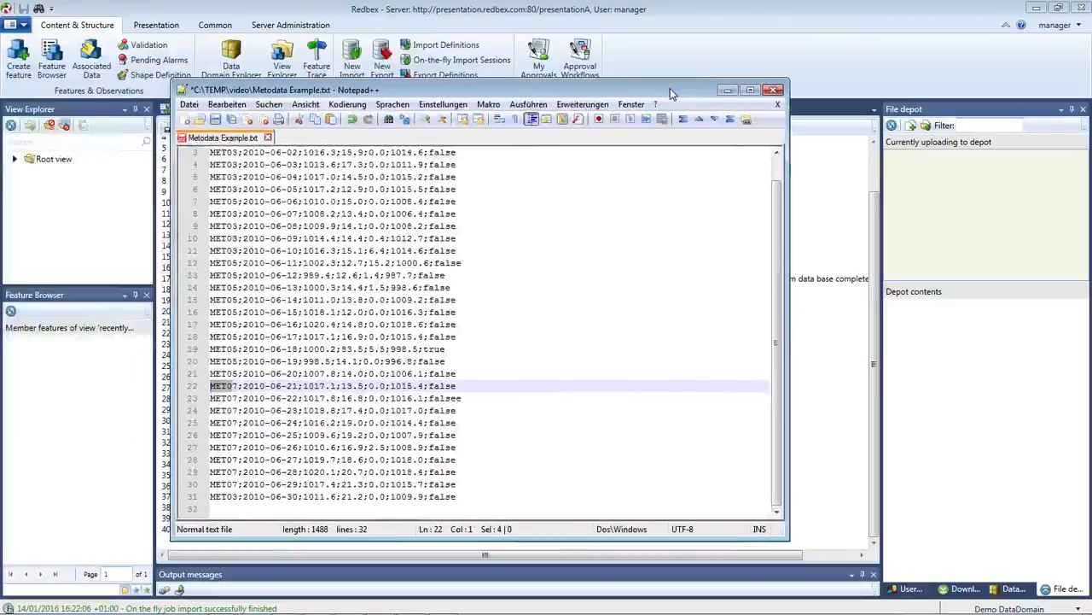
pyautogui.click(238, 496)
pyautogui.scroll(1, 238, 477)
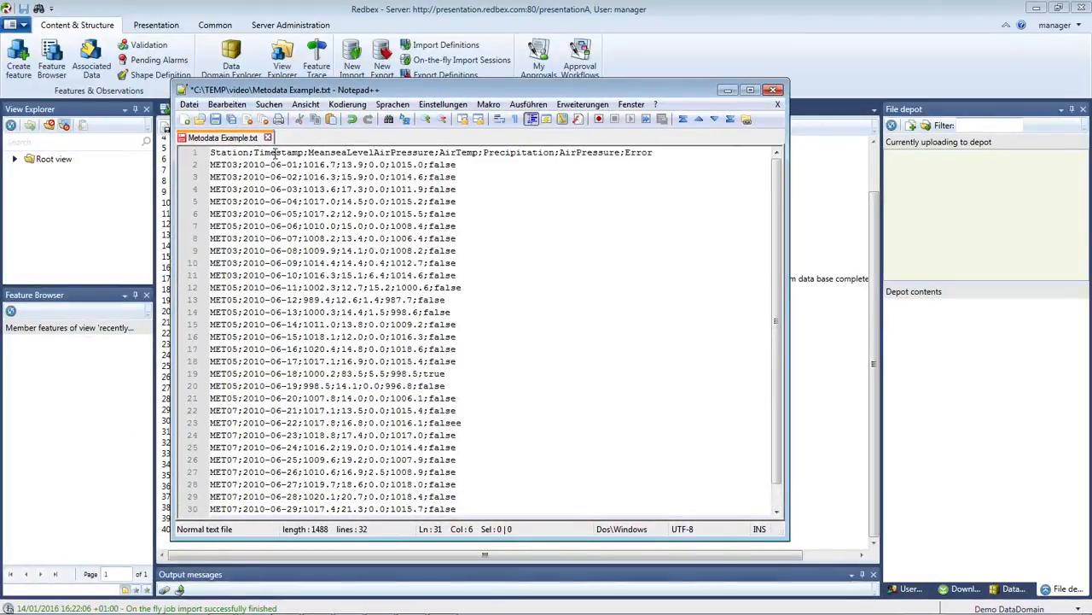
pyautogui.scroll(-1, 506, 329)
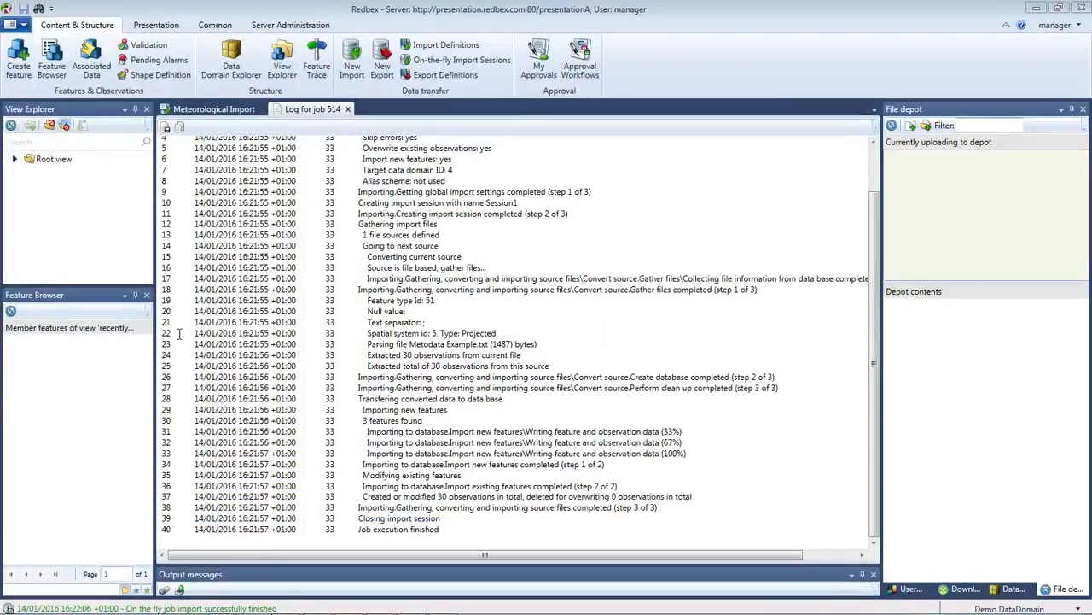
# Execute the 'recently created' view under Root view to list MET03, MET05 and MET07.
pyautogui.click(15, 158)
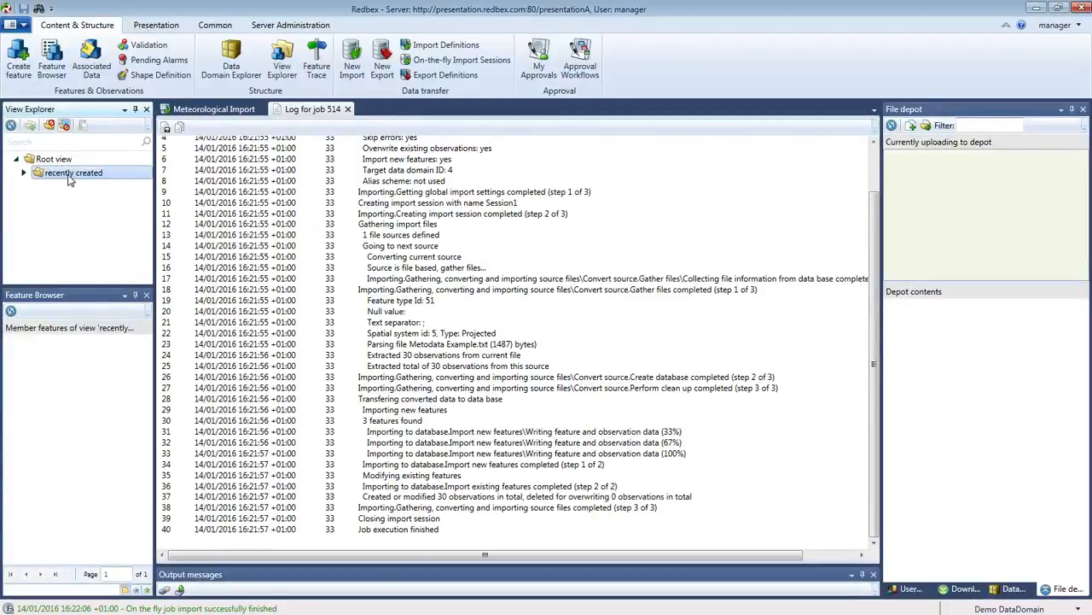
pyautogui.rightClick(70, 177)
pyautogui.click(118, 183)
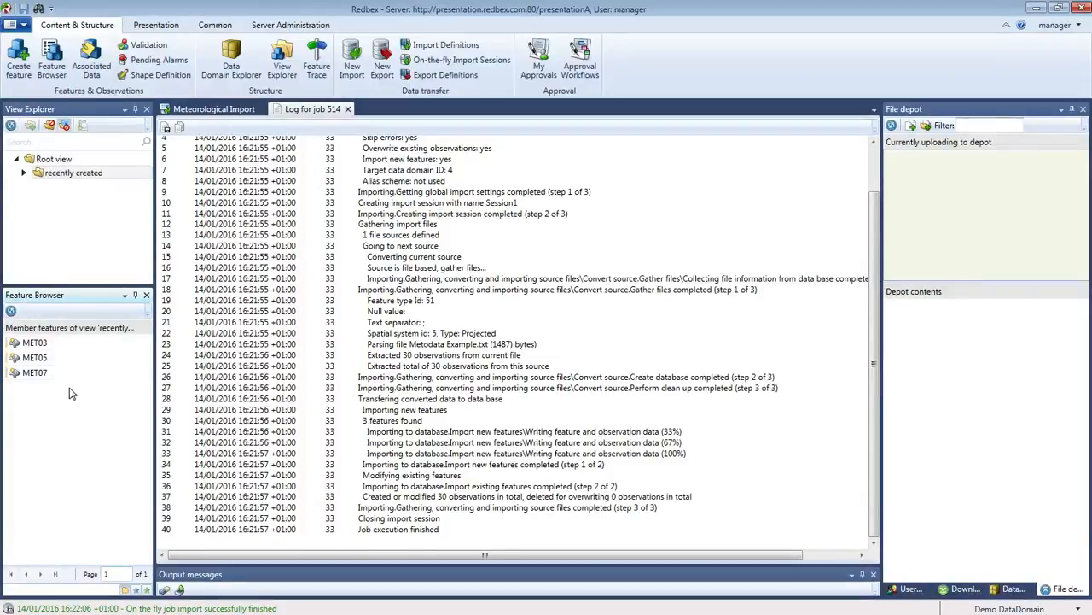
# Open MET03, MET05 and MET07 from the Feature Browser, each as its own feature page.
pyautogui.moveTo(44, 350)
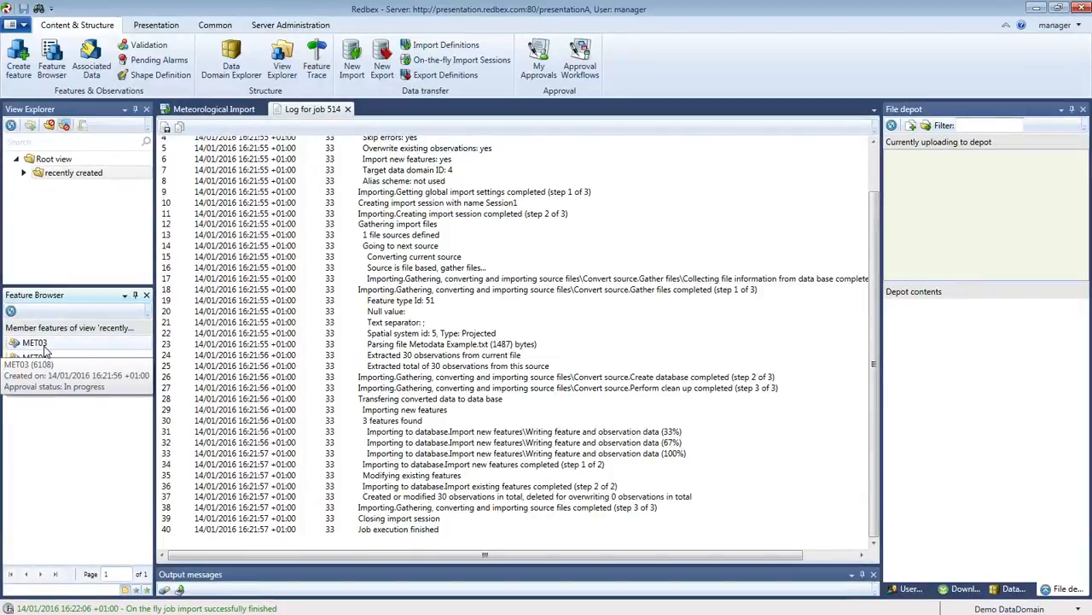
pyautogui.click(44, 345)
pyautogui.rightClick(44, 346)
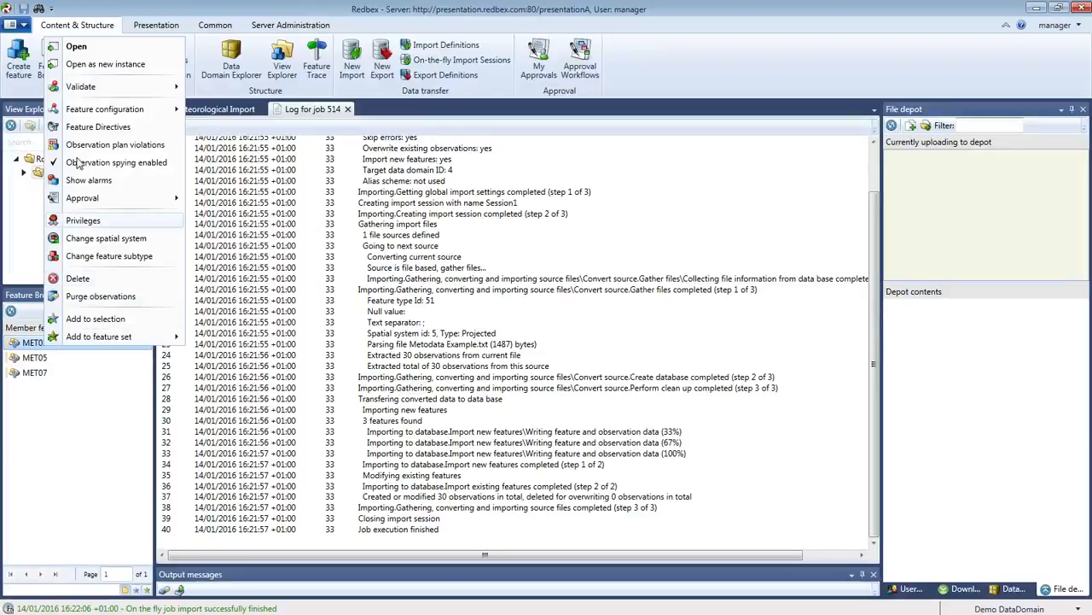
pyautogui.click(79, 48)
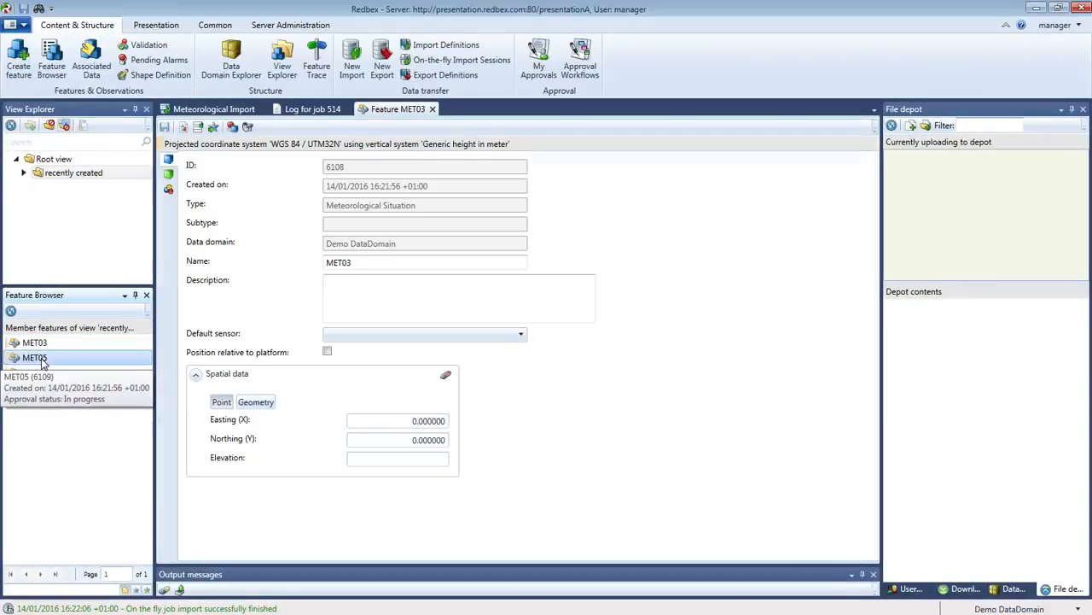
pyautogui.rightClick(41, 360)
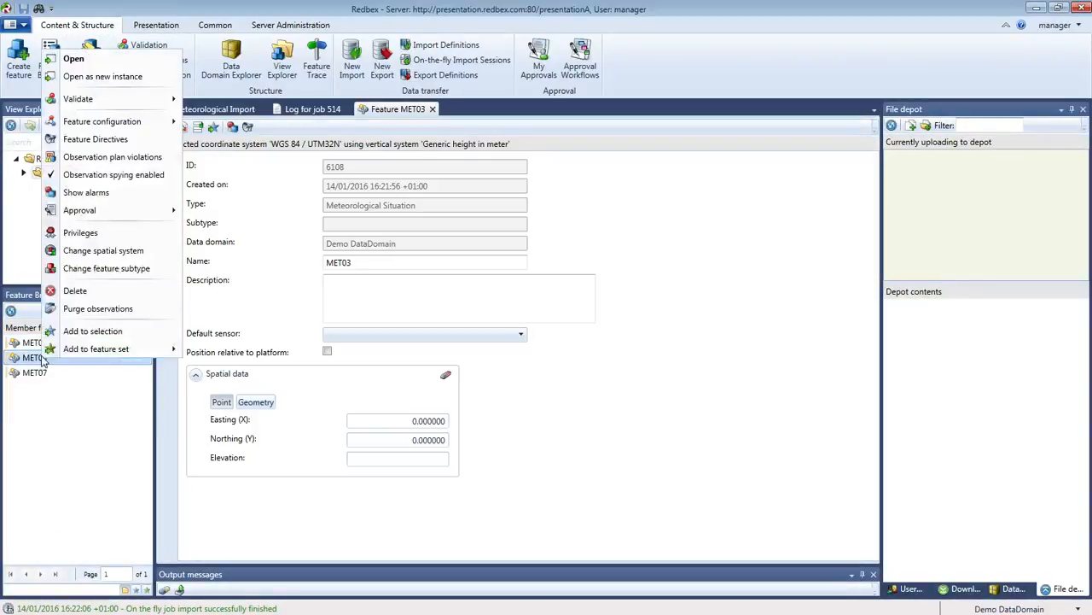
pyautogui.click(72, 58)
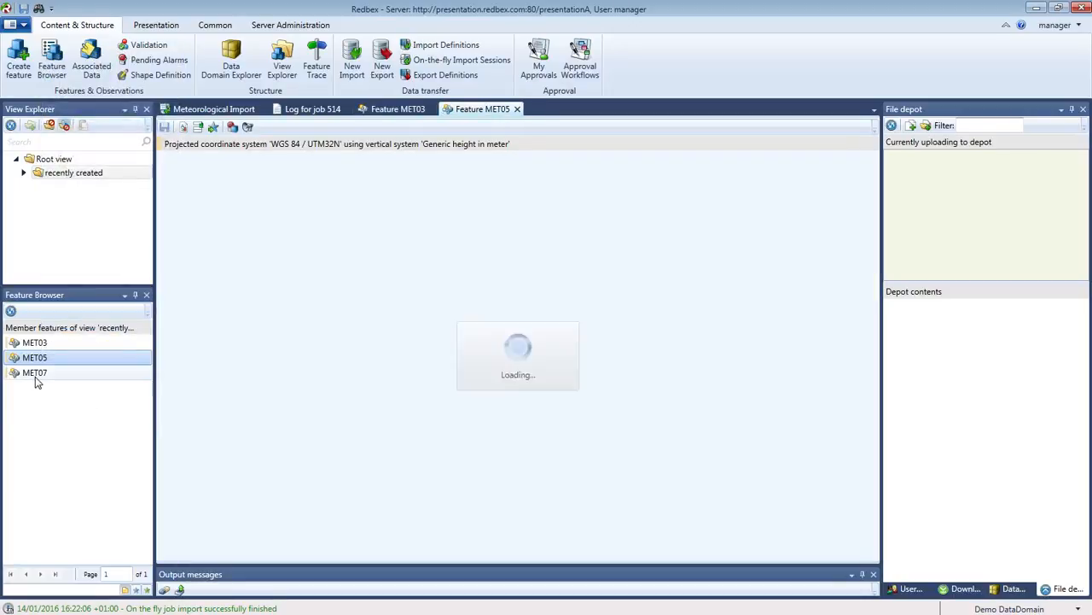
pyautogui.click(35, 376)
pyautogui.rightClick(35, 376)
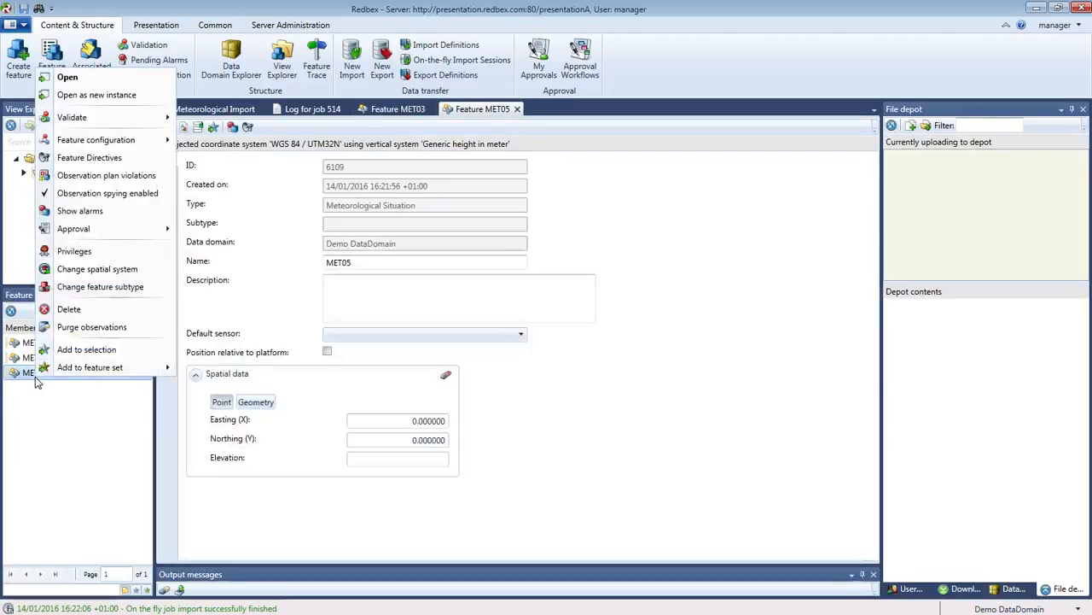
pyautogui.click(67, 79)
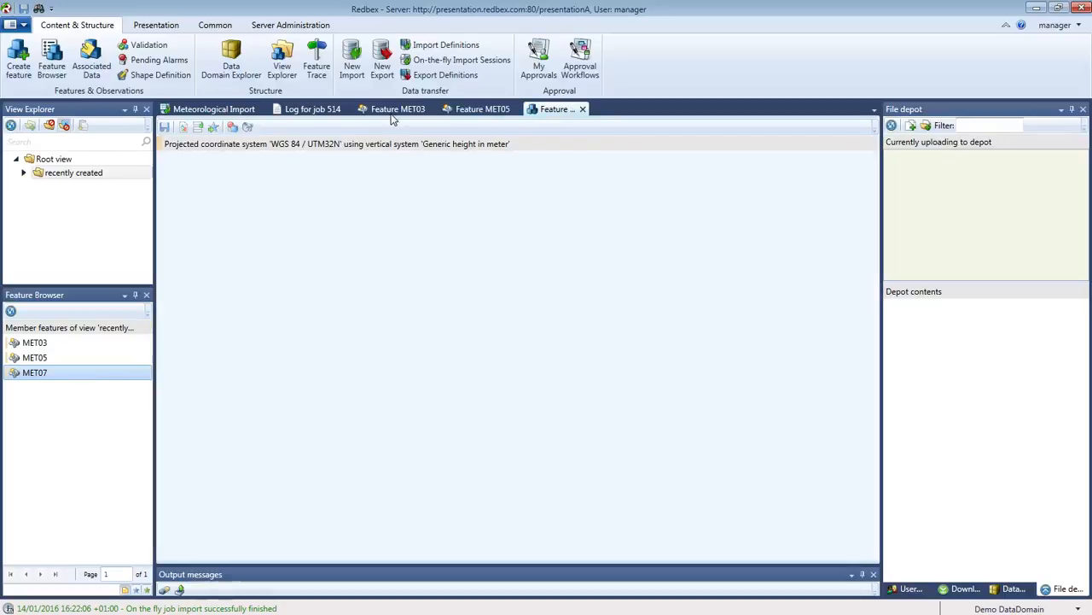
pyautogui.click(394, 115)
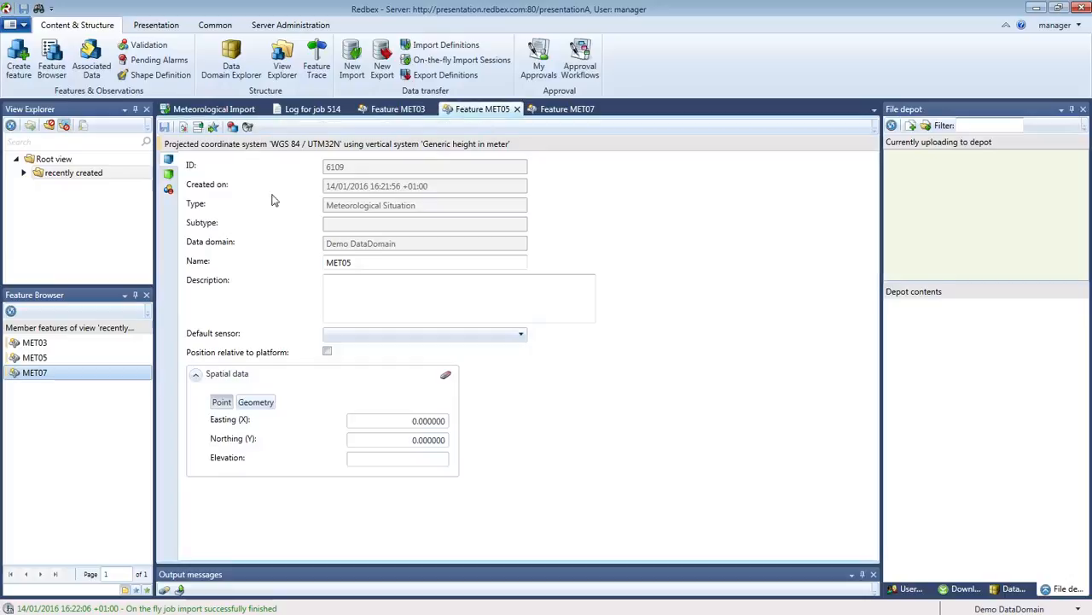
pyautogui.click(466, 111)
# Show MET03's observation table and place Metodata Example.txt over the lower table.
pyautogui.click(563, 111)
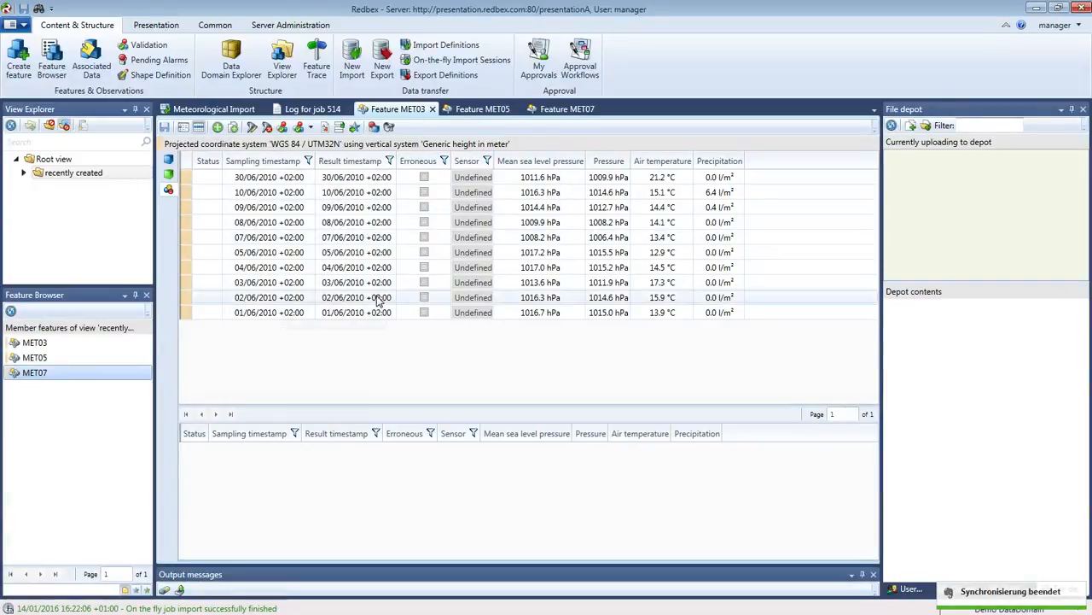
pyautogui.moveTo(0, 25); pyautogui.dragTo(489, 315)
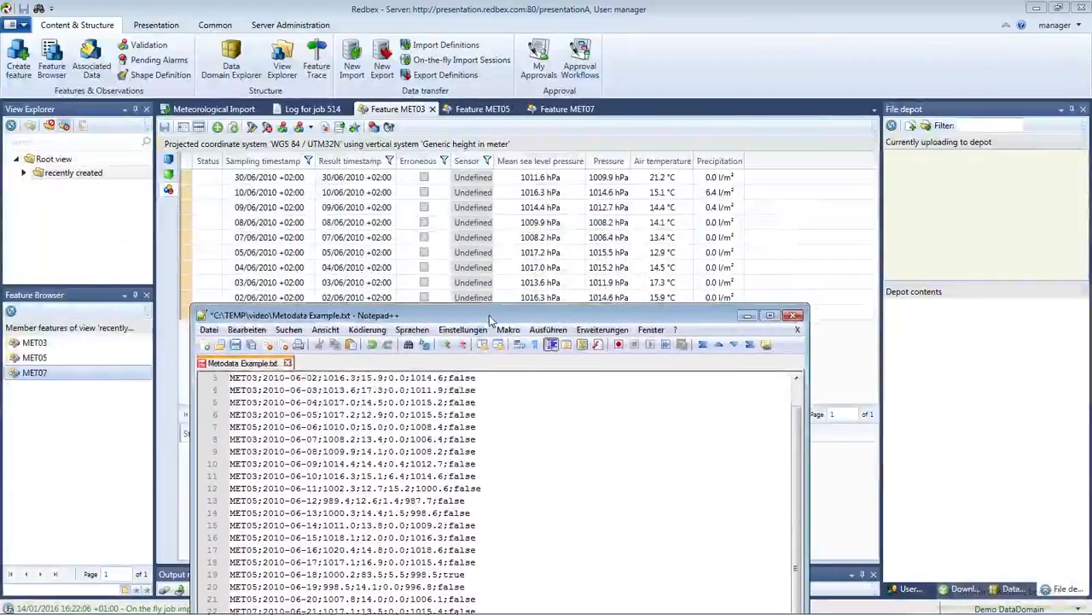
# Match line 3's 1016, 1014 and 0.0 values against the table, then show MET05's observations.
pyautogui.click(253, 380)
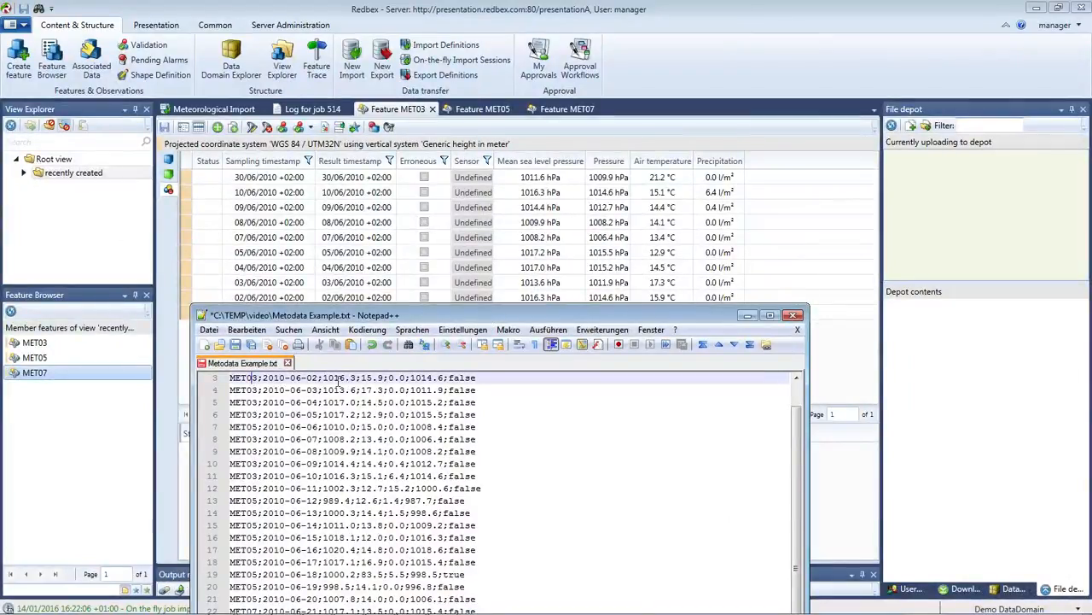
pyautogui.moveTo(351, 316)
pyautogui.mouseDown()
pyautogui.moveTo(357, 333)
pyautogui.moveTo(352, 319)
pyautogui.mouseUp()
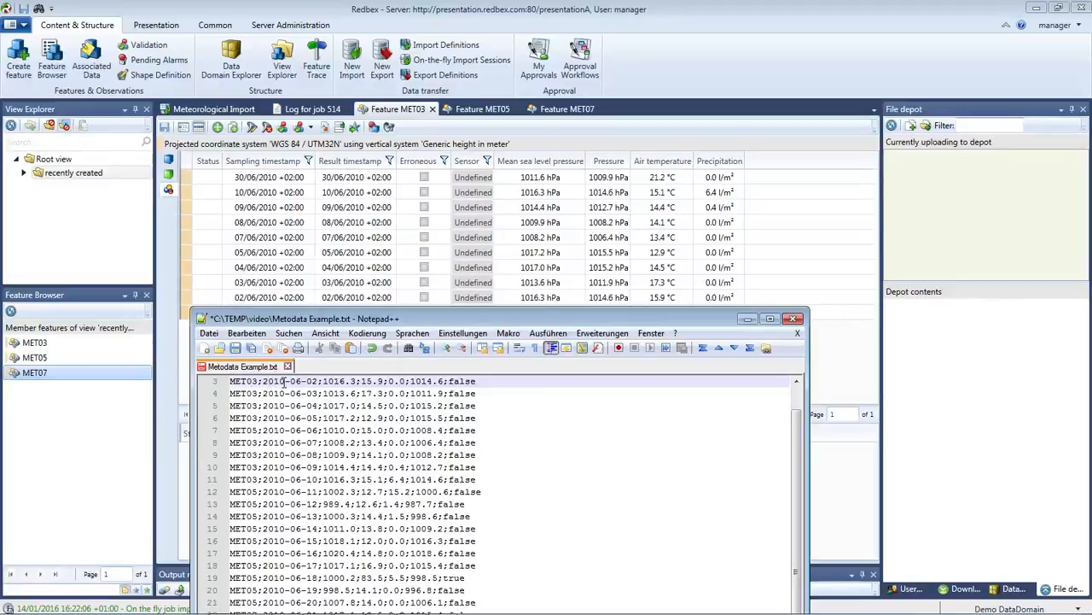
pyautogui.doubleClick(333, 385)
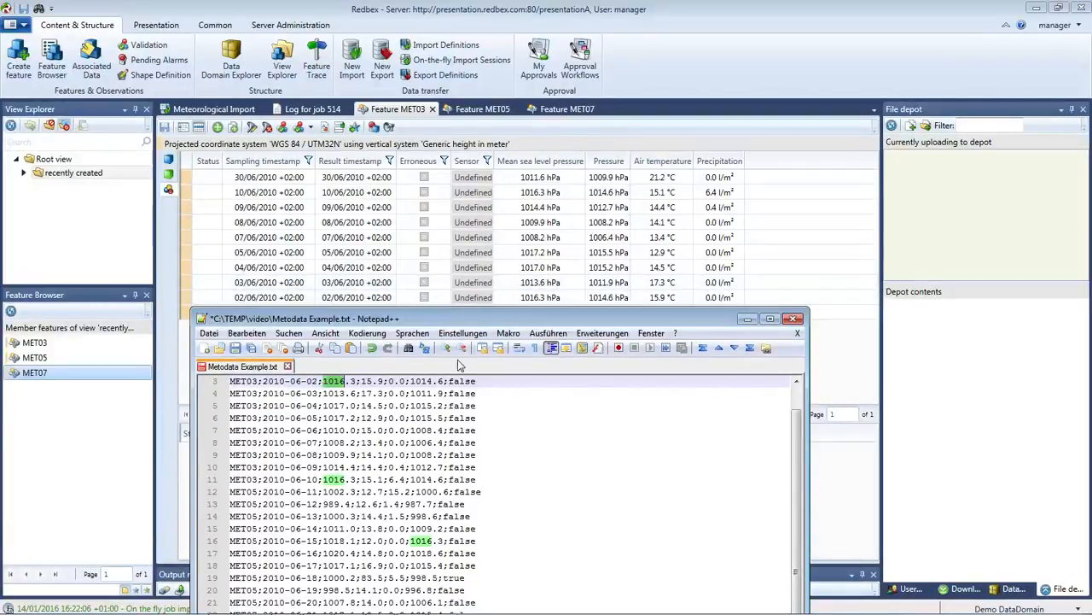
pyautogui.doubleClick(419, 381)
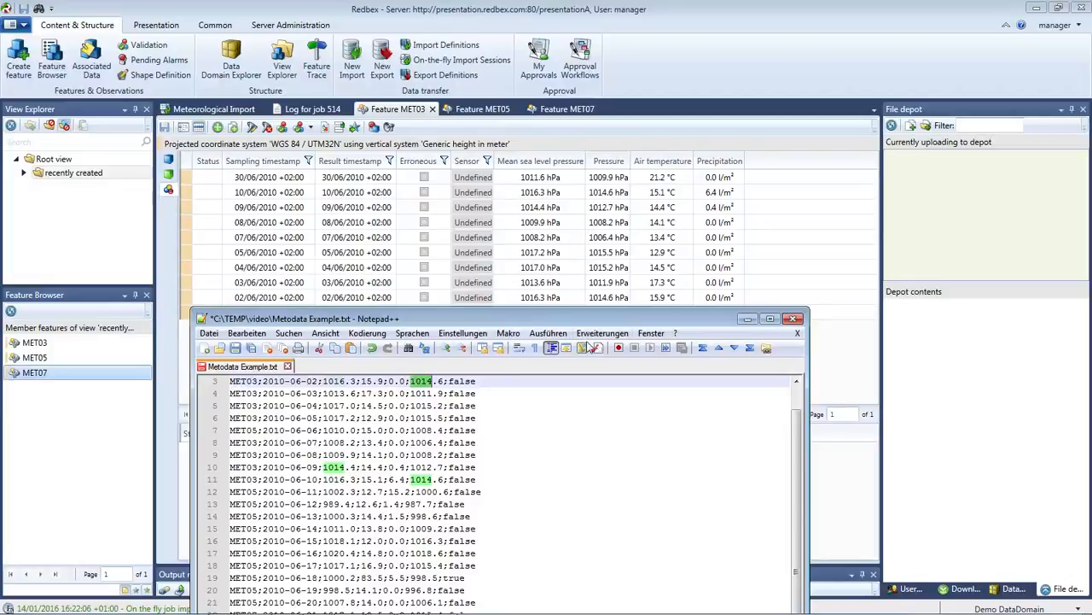
pyautogui.click(362, 382)
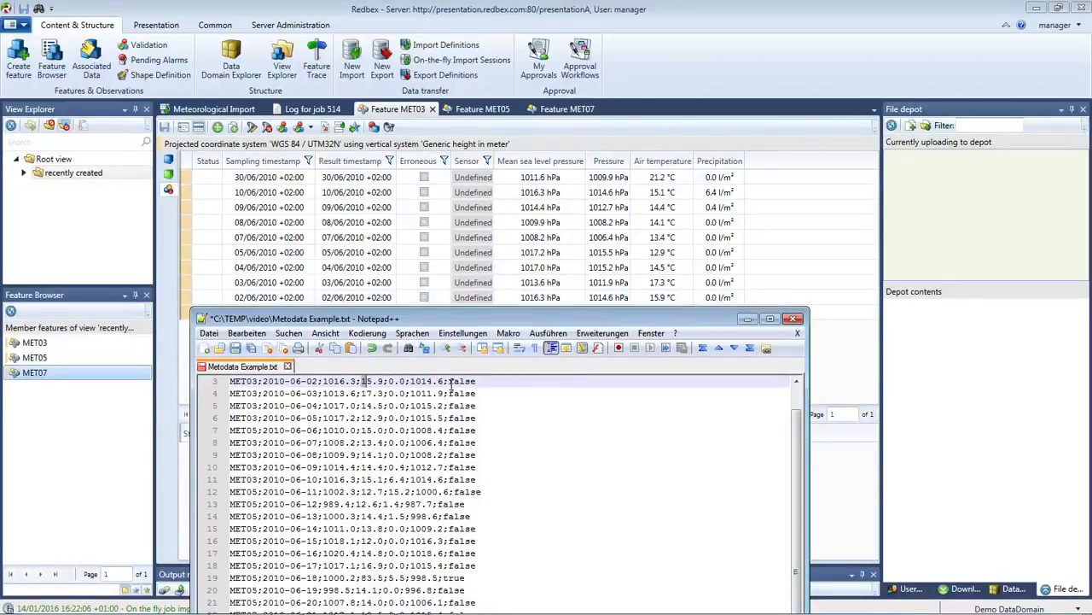
pyautogui.moveTo(389, 382); pyautogui.dragTo(406, 382)
pyautogui.moveTo(406, 319); pyautogui.dragTo(412, 338)
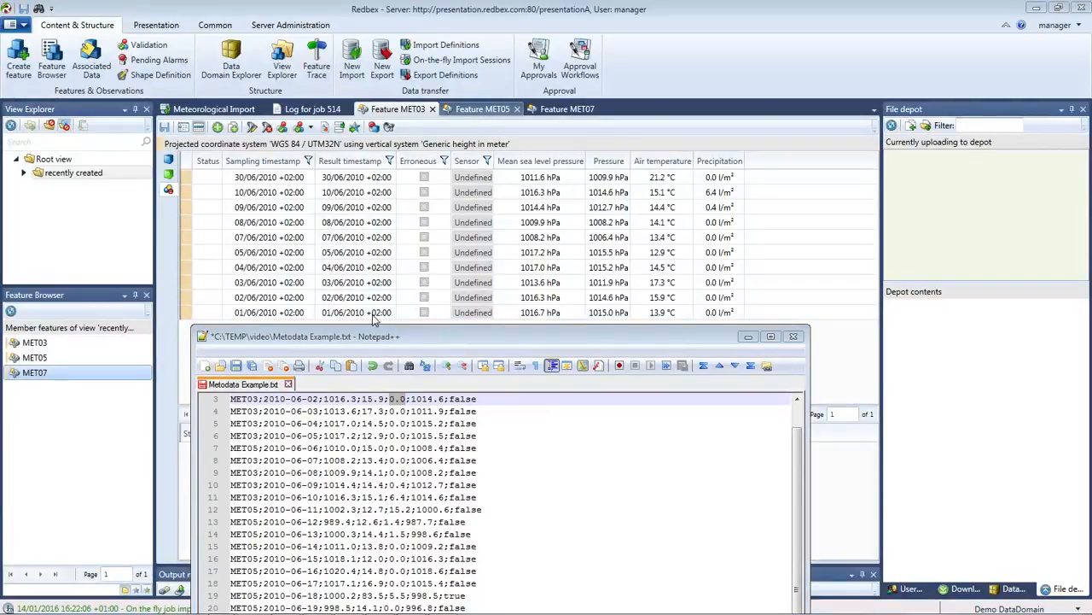
pyautogui.click(13, 408)
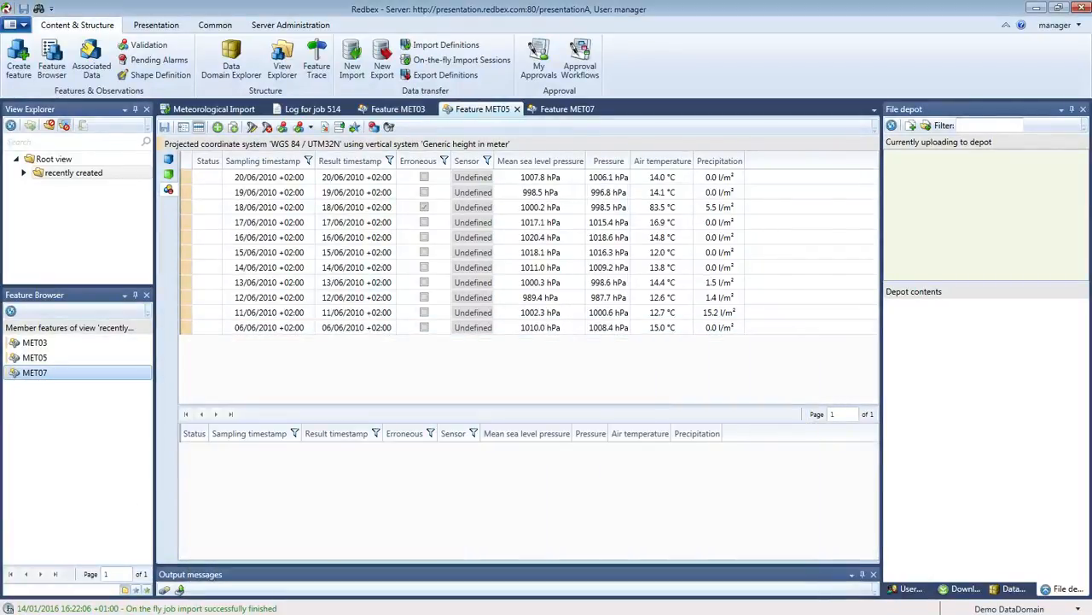
pyautogui.hotkey('alt', 'Tab')
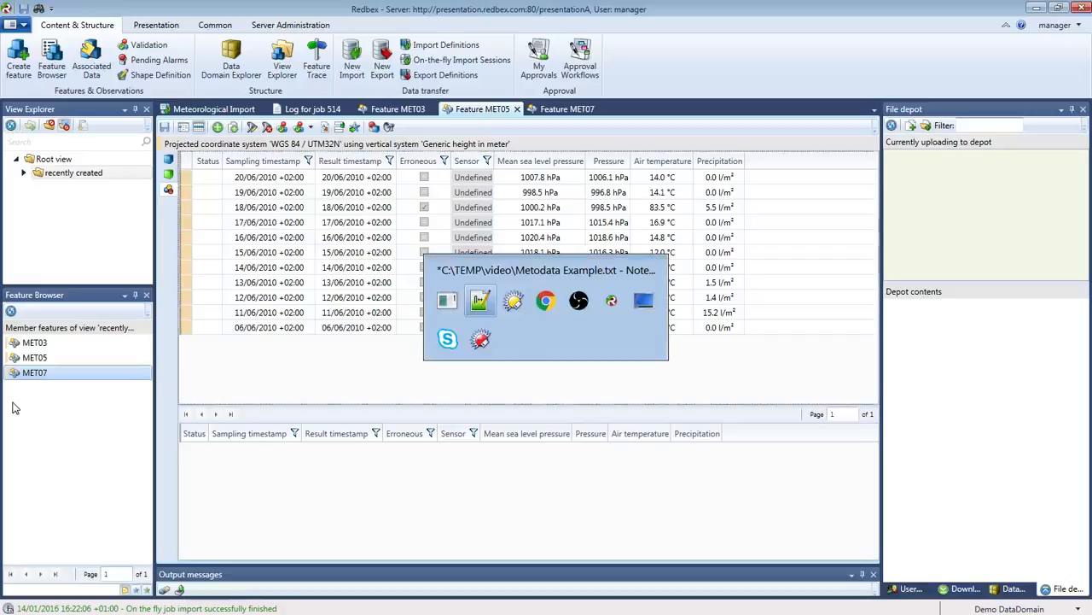
pyautogui.moveTo(478, 337); pyautogui.dragTo(612, 207)
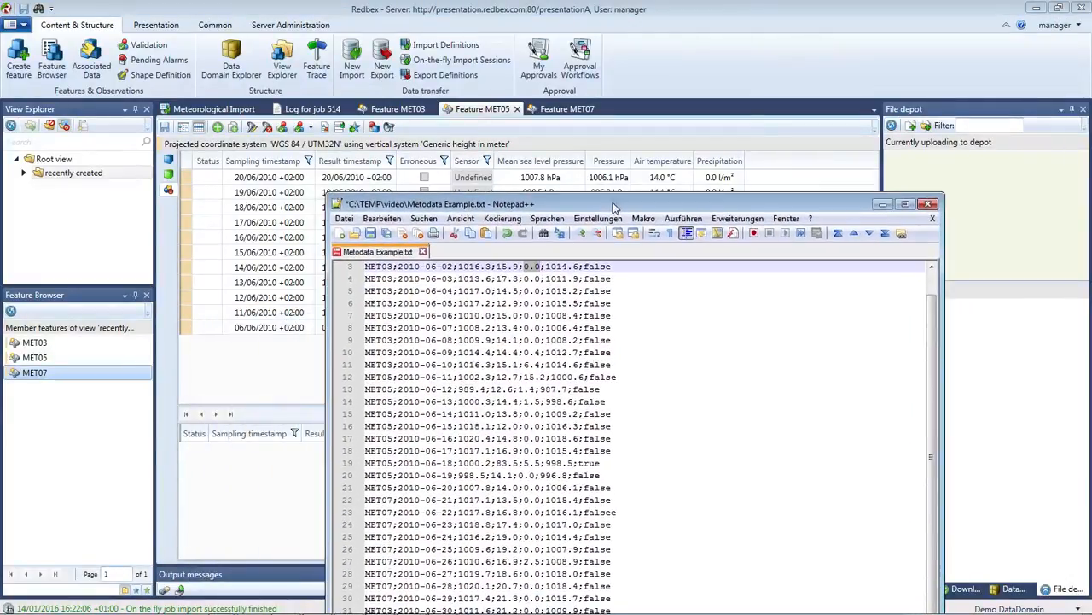
pyautogui.click(396, 376)
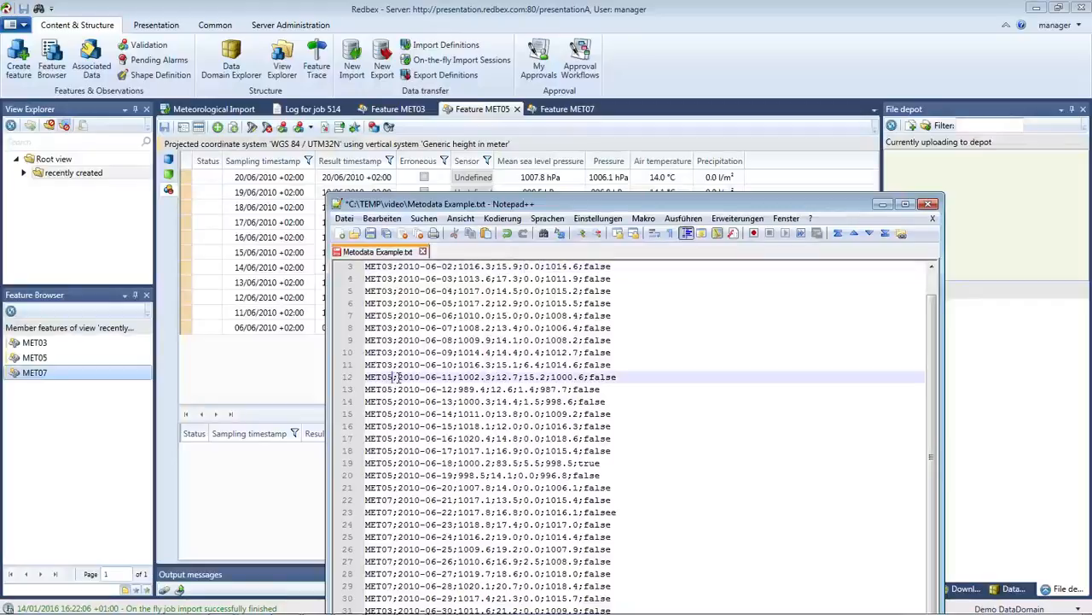
pyautogui.doubleClick(447, 401)
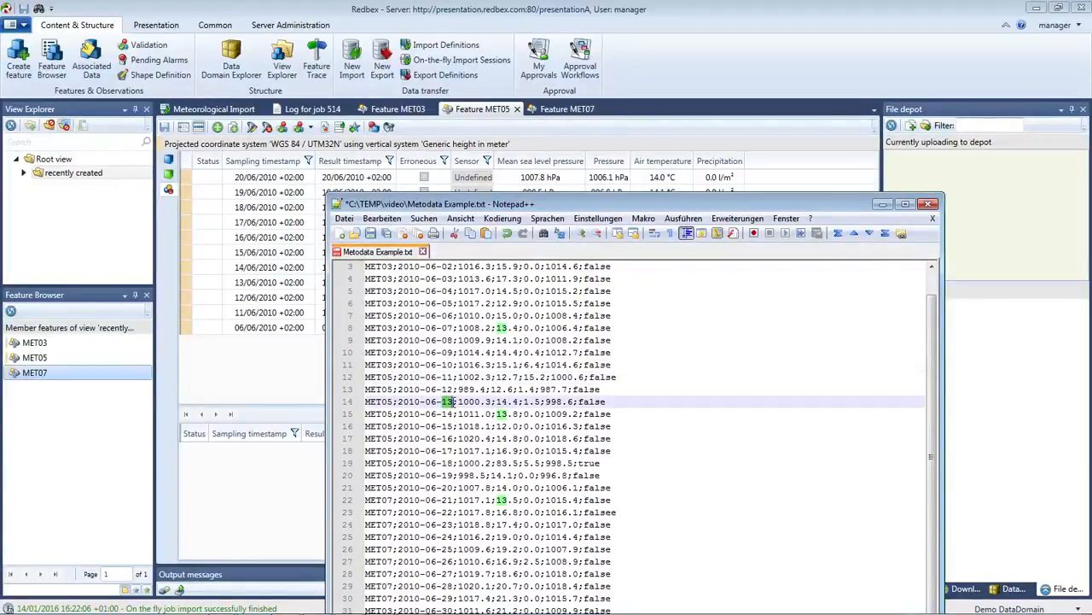
pyautogui.moveTo(541, 206); pyautogui.dragTo(426, 304)
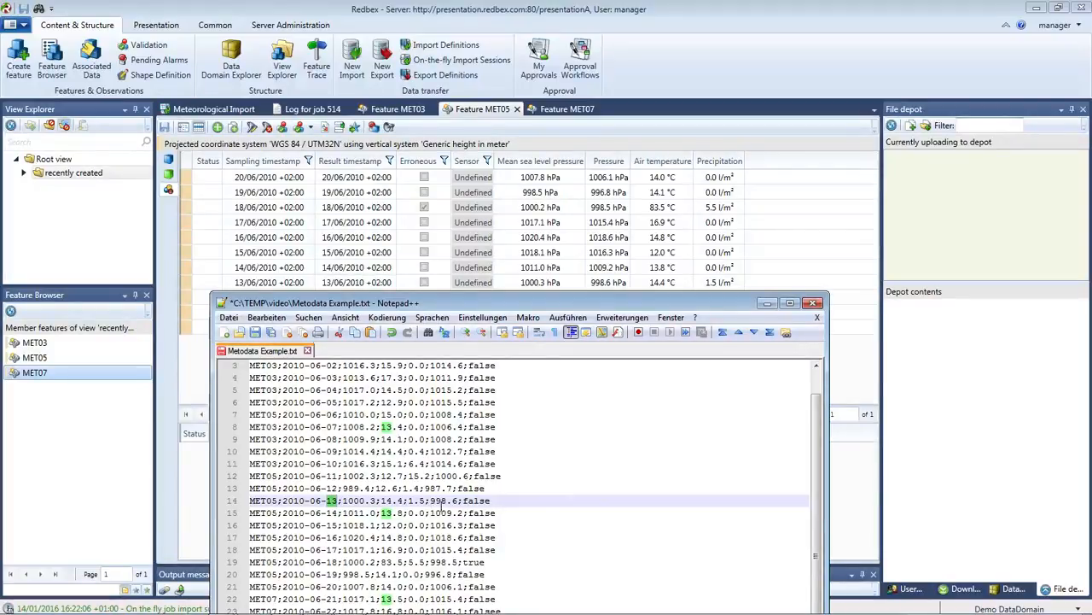
pyautogui.moveTo(530, 310); pyautogui.dragTo(526, 252)
pyautogui.click(486, 429)
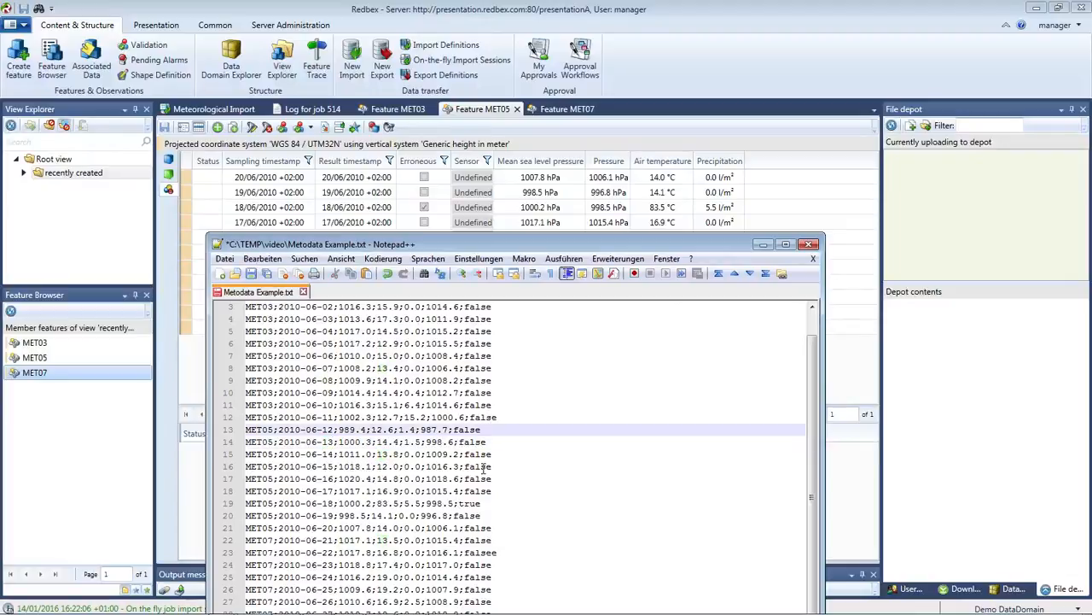
pyautogui.moveTo(483, 504); pyautogui.dragTo(248, 504)
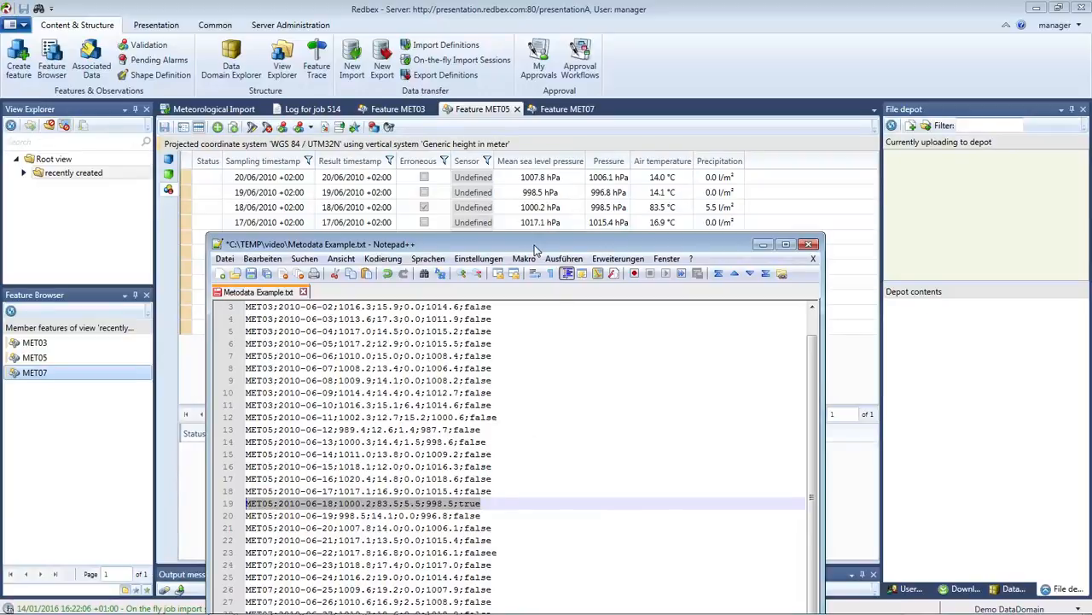
pyautogui.moveTo(538, 248); pyautogui.dragTo(514, 231)
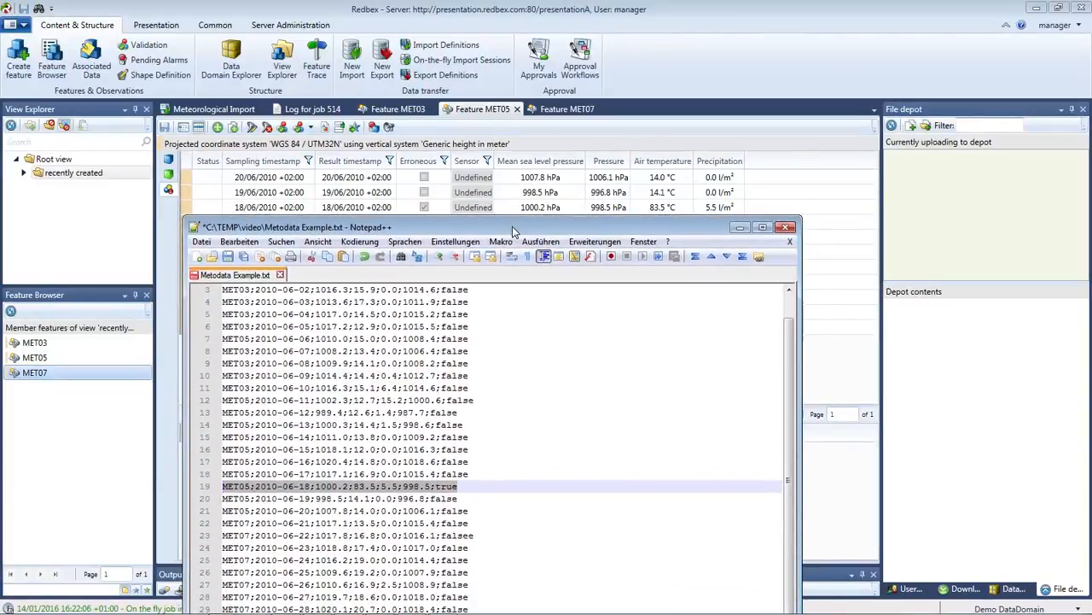
pyautogui.click(424, 208)
pyautogui.moveTo(658, 212)
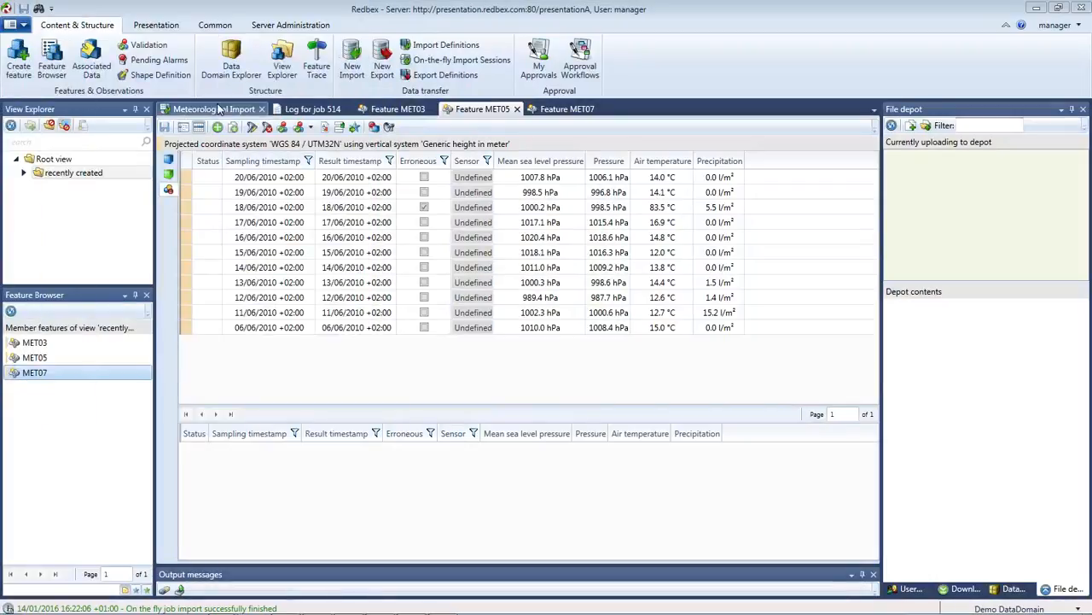
pyautogui.click(215, 109)
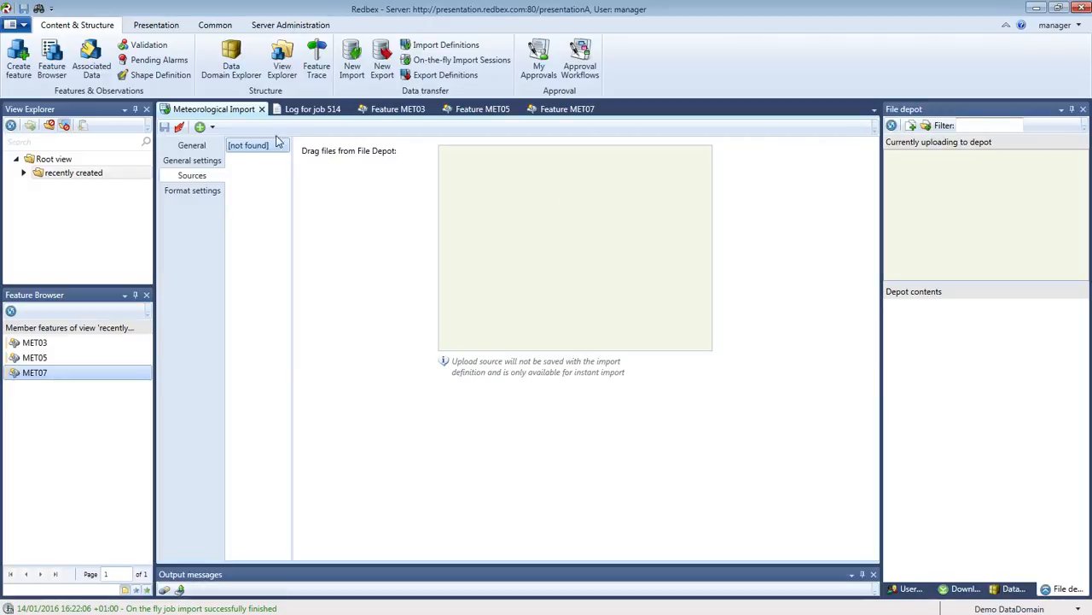
# Add a new FTP source entry to the Meteorological Import's Sources page.
pyautogui.click(213, 127)
pyautogui.click(208, 163)
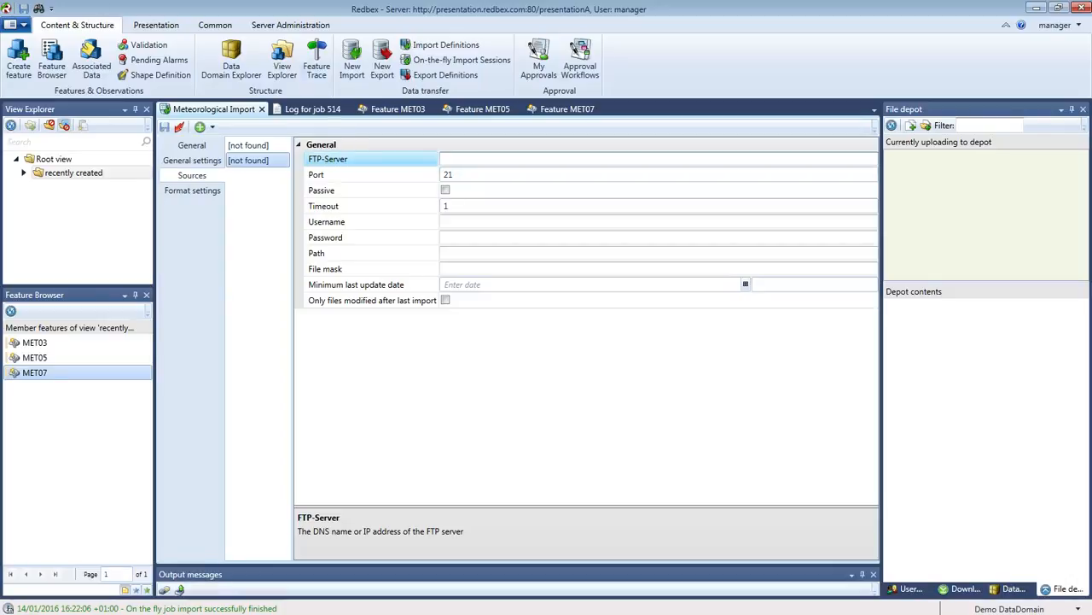
# Drag the Metodata Example.txt window back over Redbex and close it.
pyautogui.moveTo(0, 25); pyautogui.dragTo(519, 142)
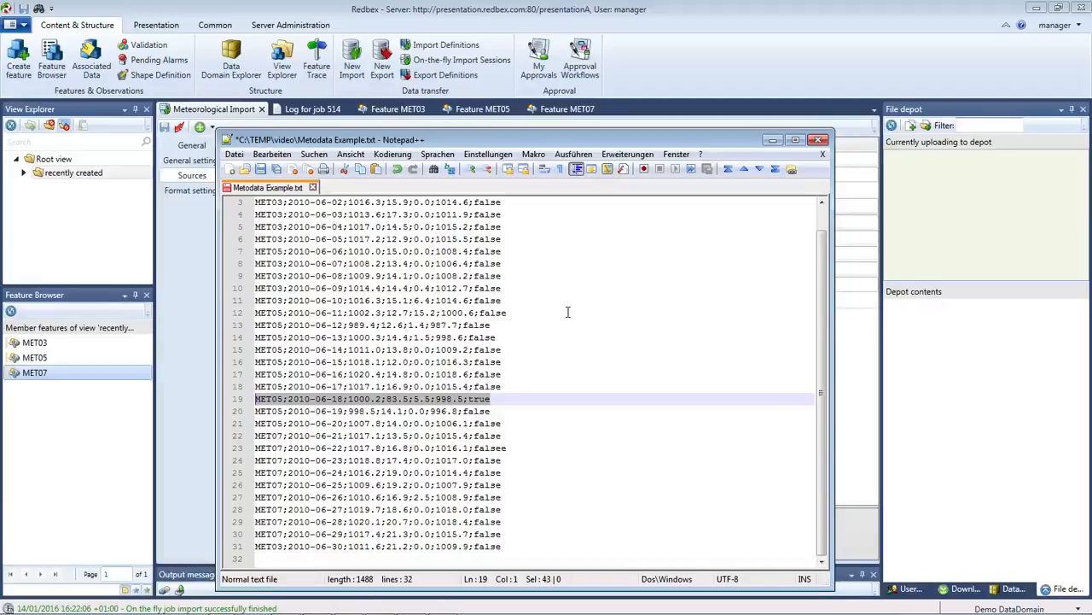
pyautogui.click(817, 139)
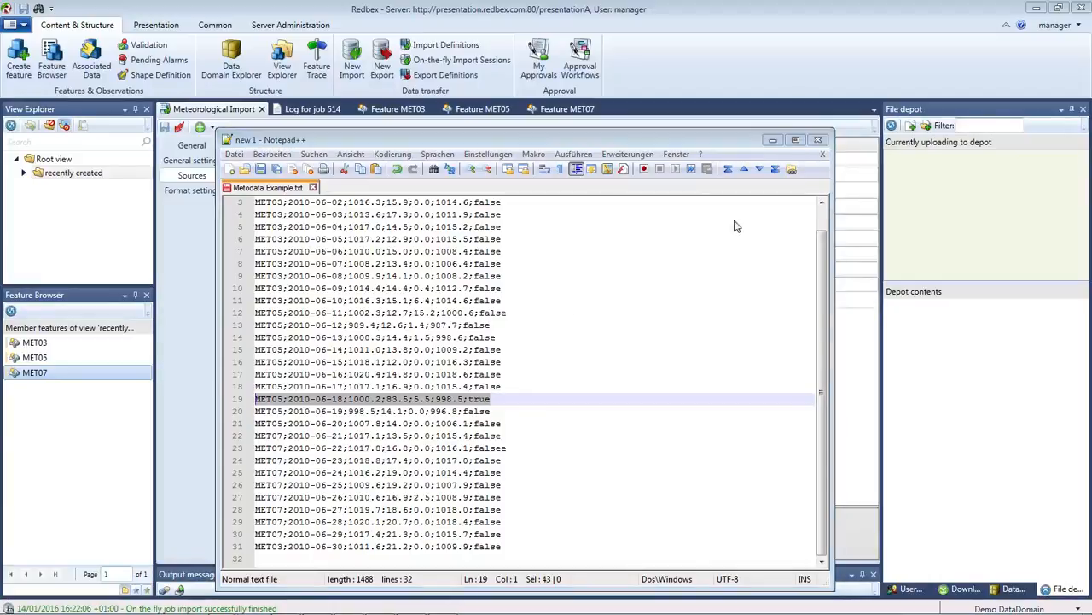